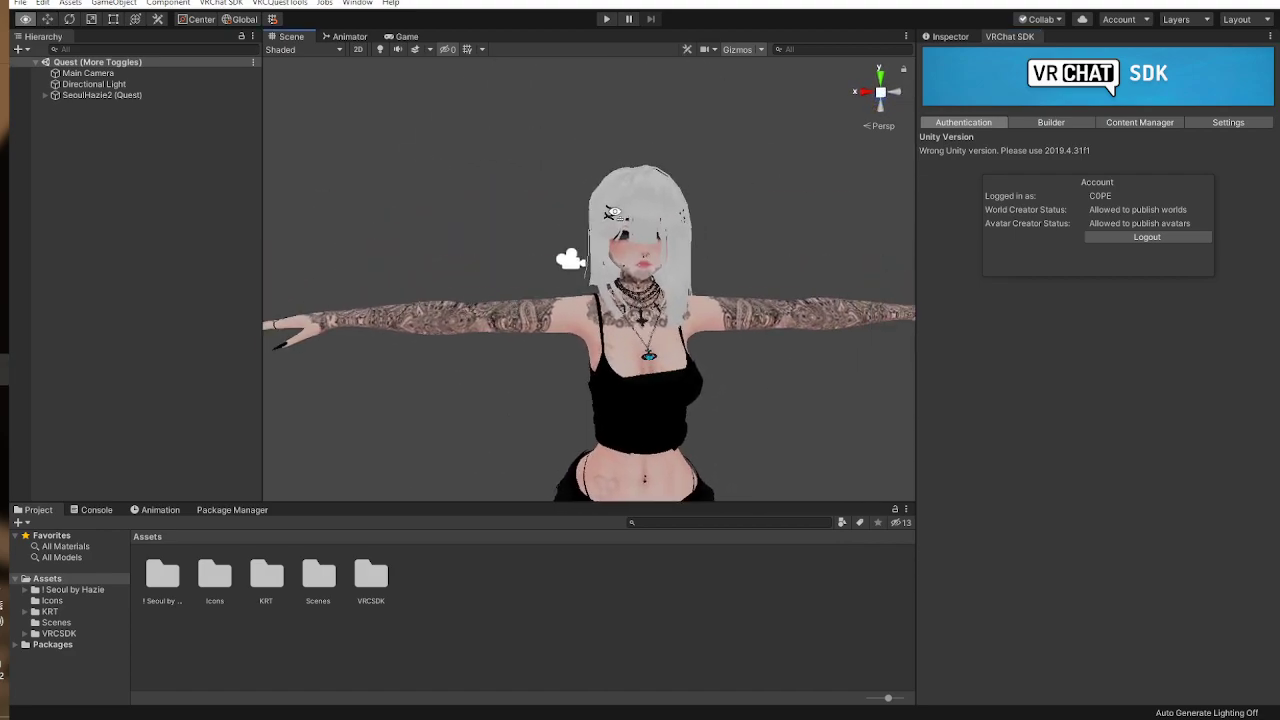
key(s)
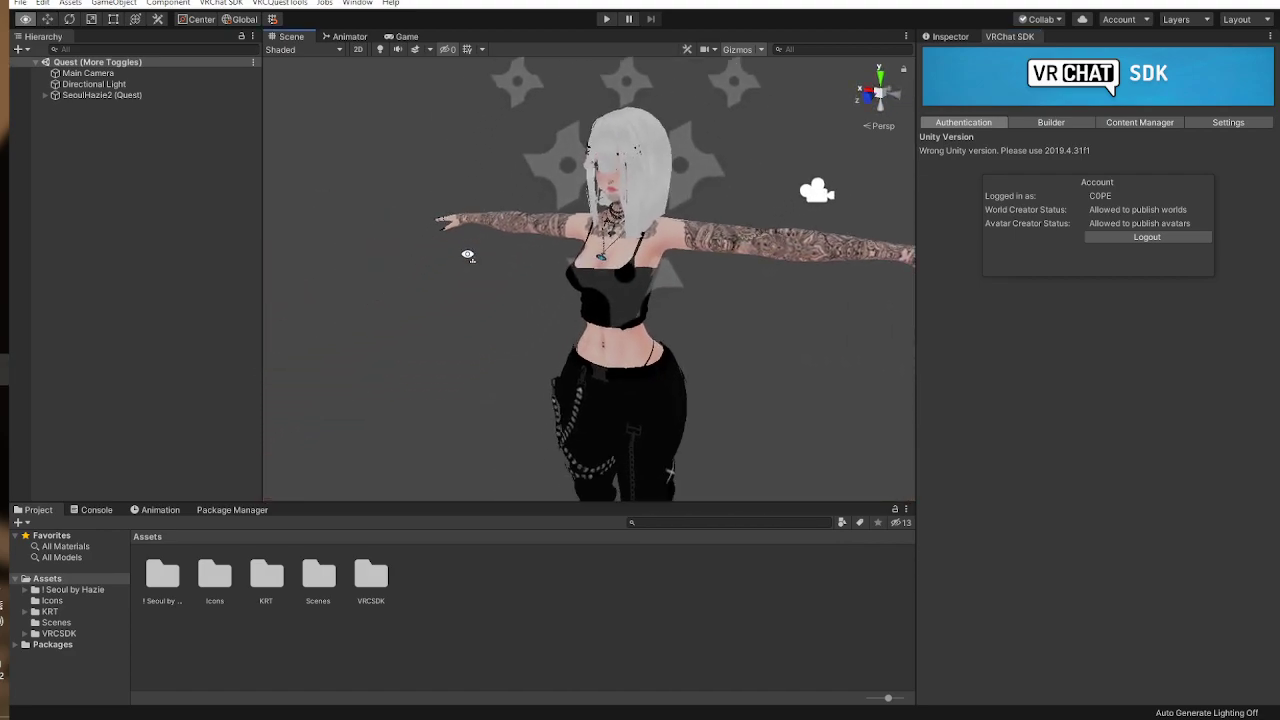
key(a)
key(d)
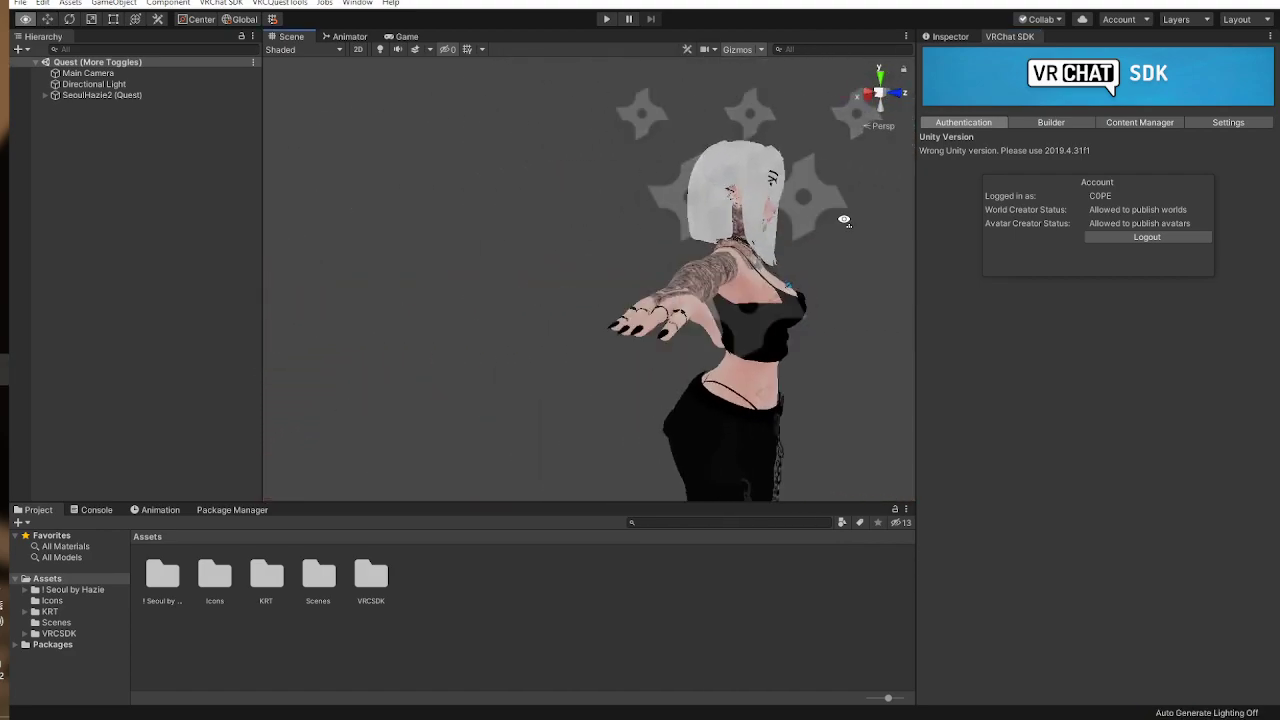
key(w)
key(s)
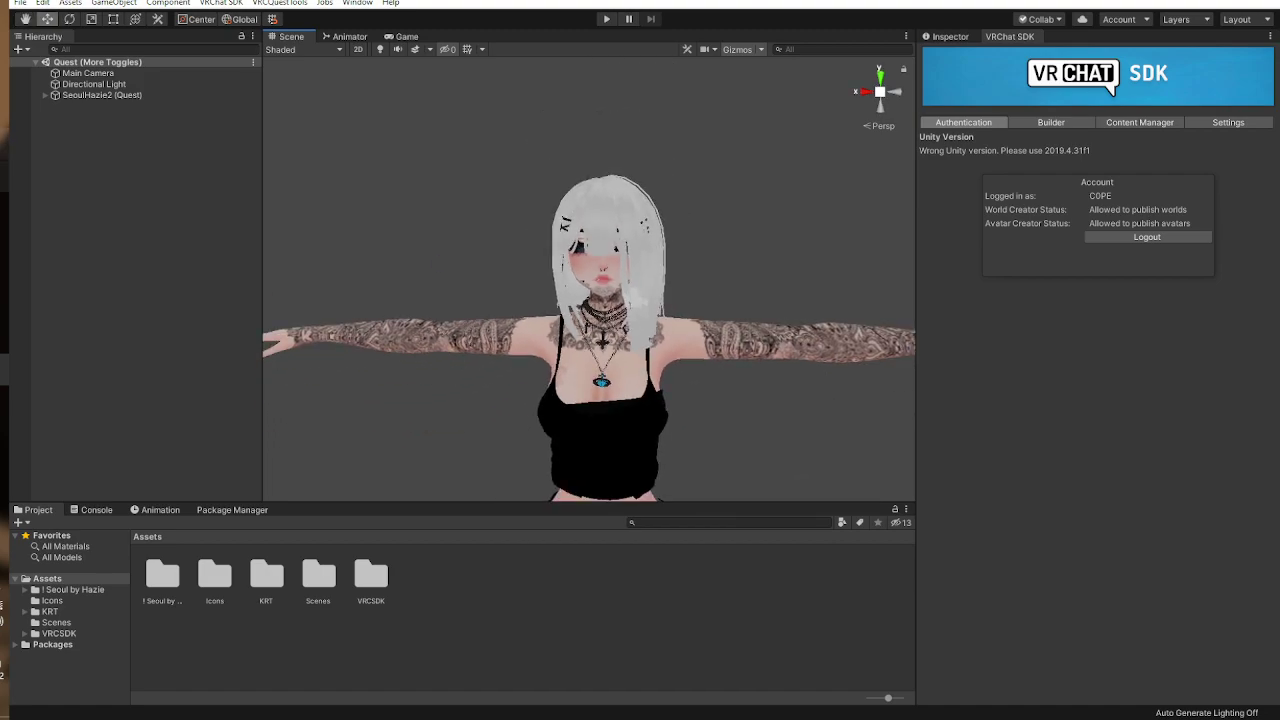
right_click(522, 613)
mouse_move(617, 282)
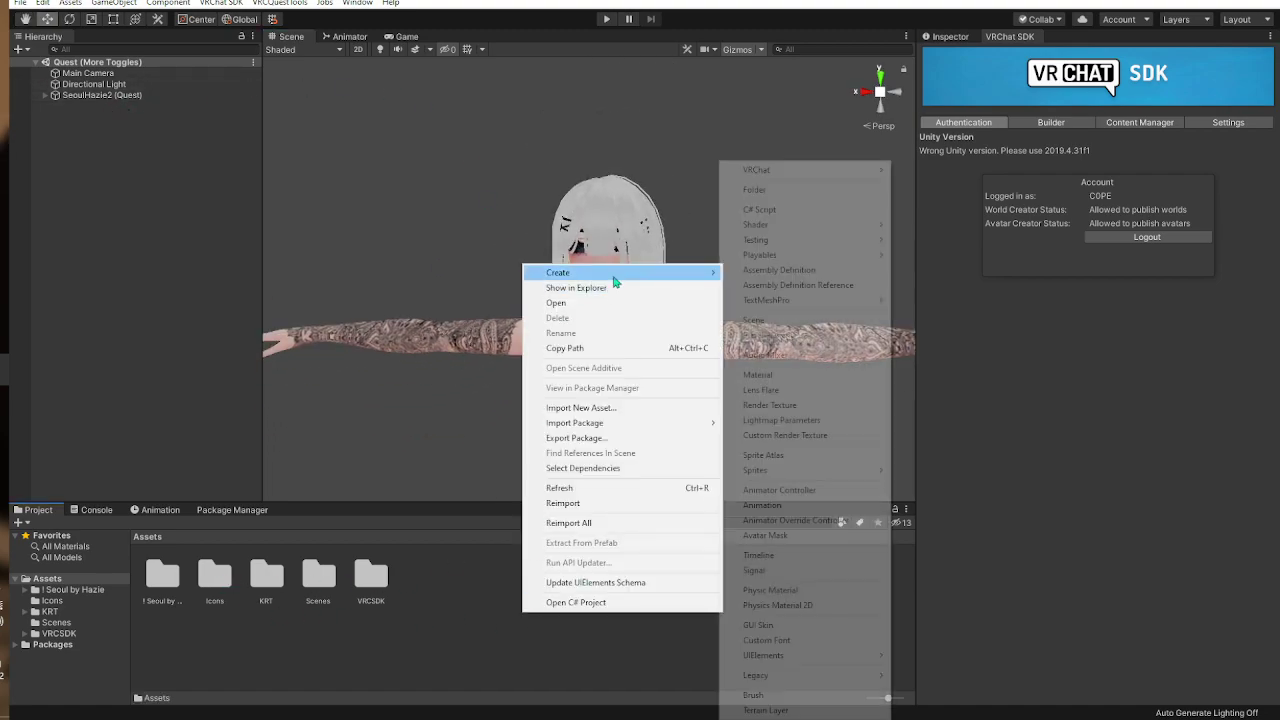
mouse_move(800, 170)
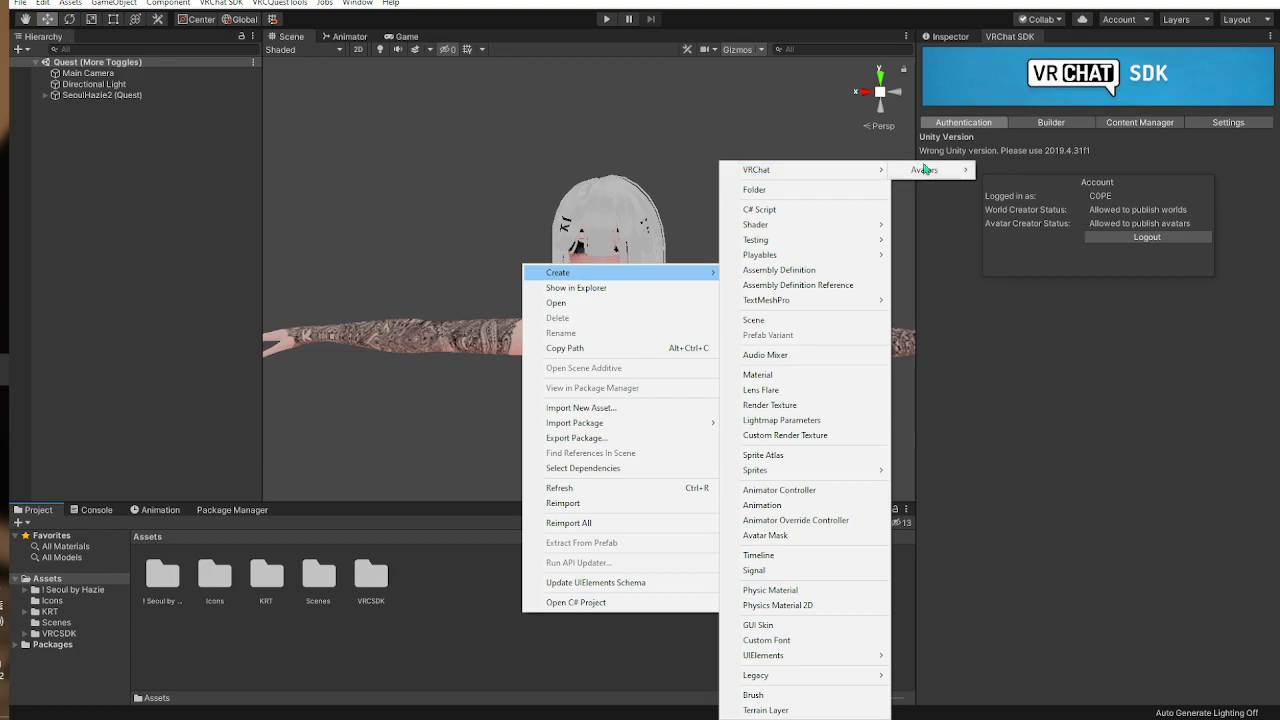
mouse_move(925, 170)
click(422, 606)
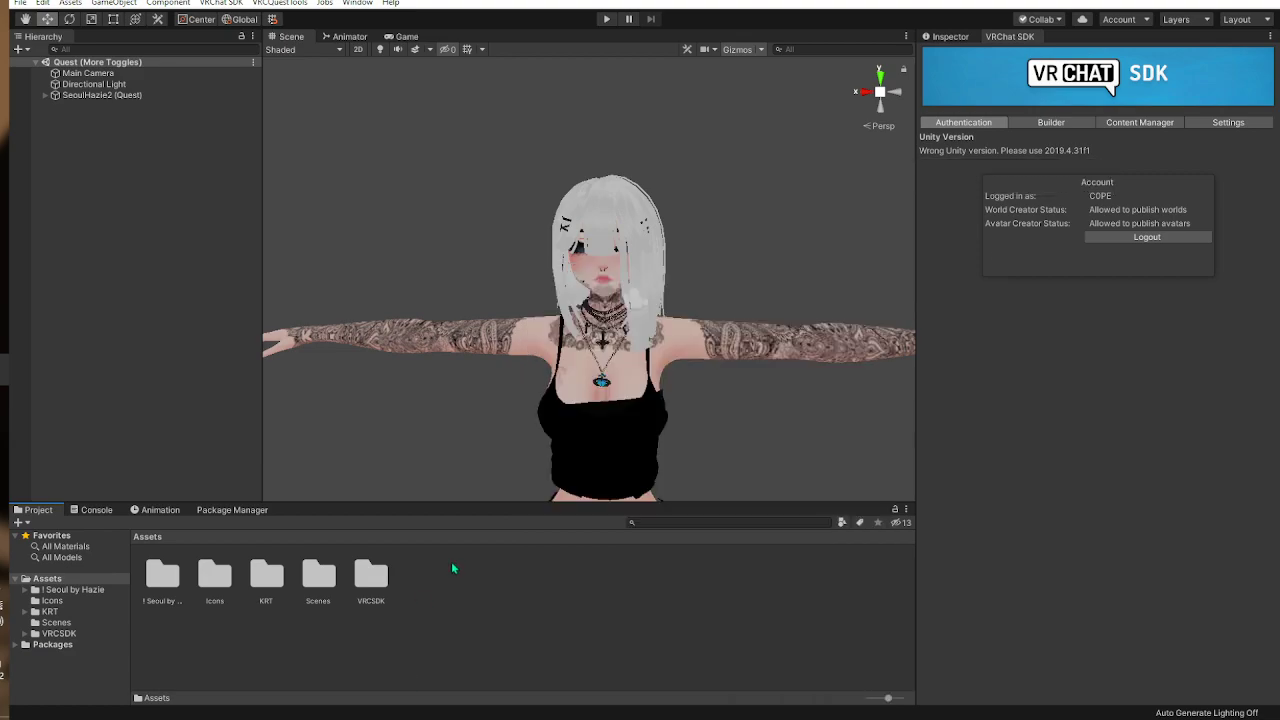
Step: Create a VRChat Expression Parameters asset in the Assets folder, keeping its default name
right_drag(599, 302, 621, 353)
right_click(518, 590)
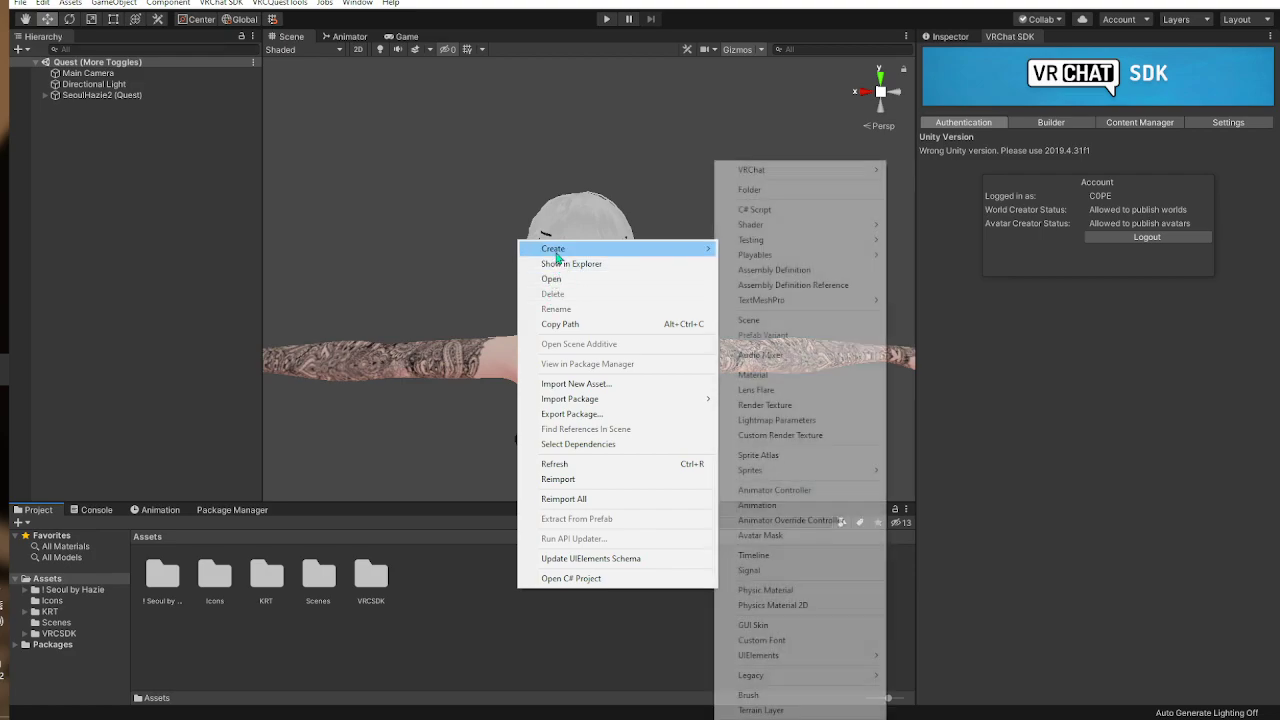
right_click(471, 643)
mouse_move(502, 297)
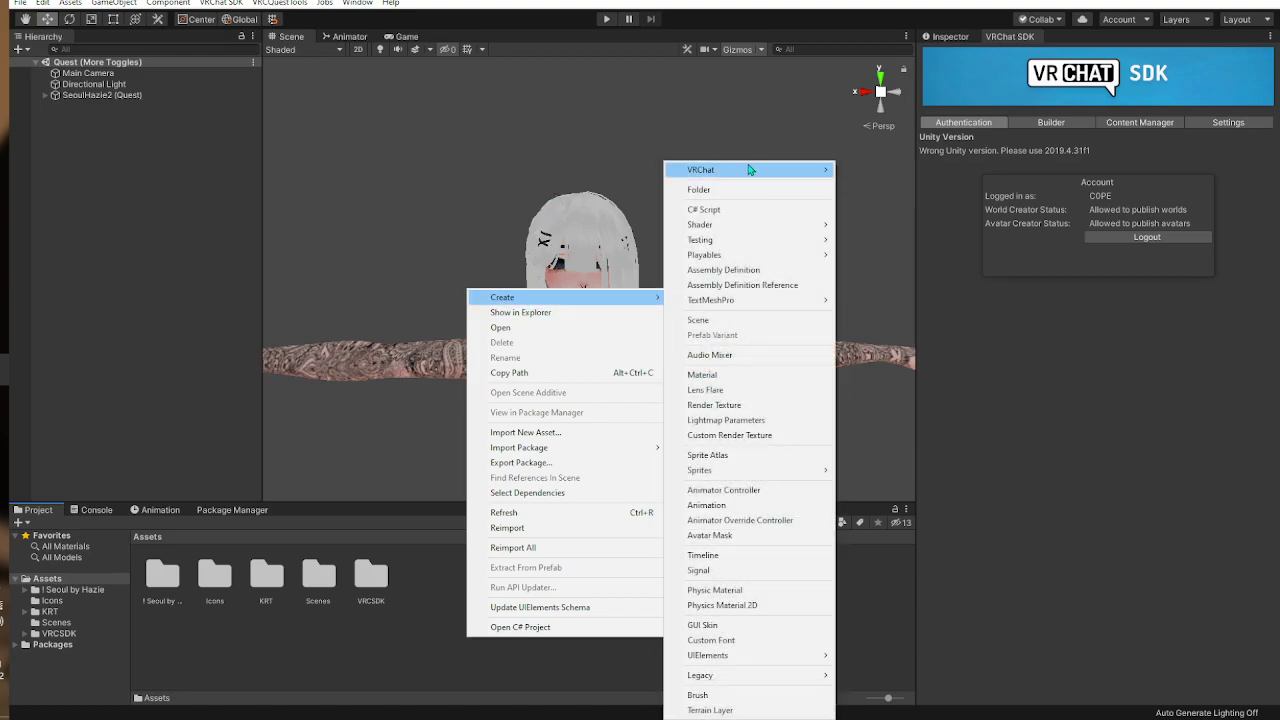
mouse_move(762, 170)
mouse_move(884, 170)
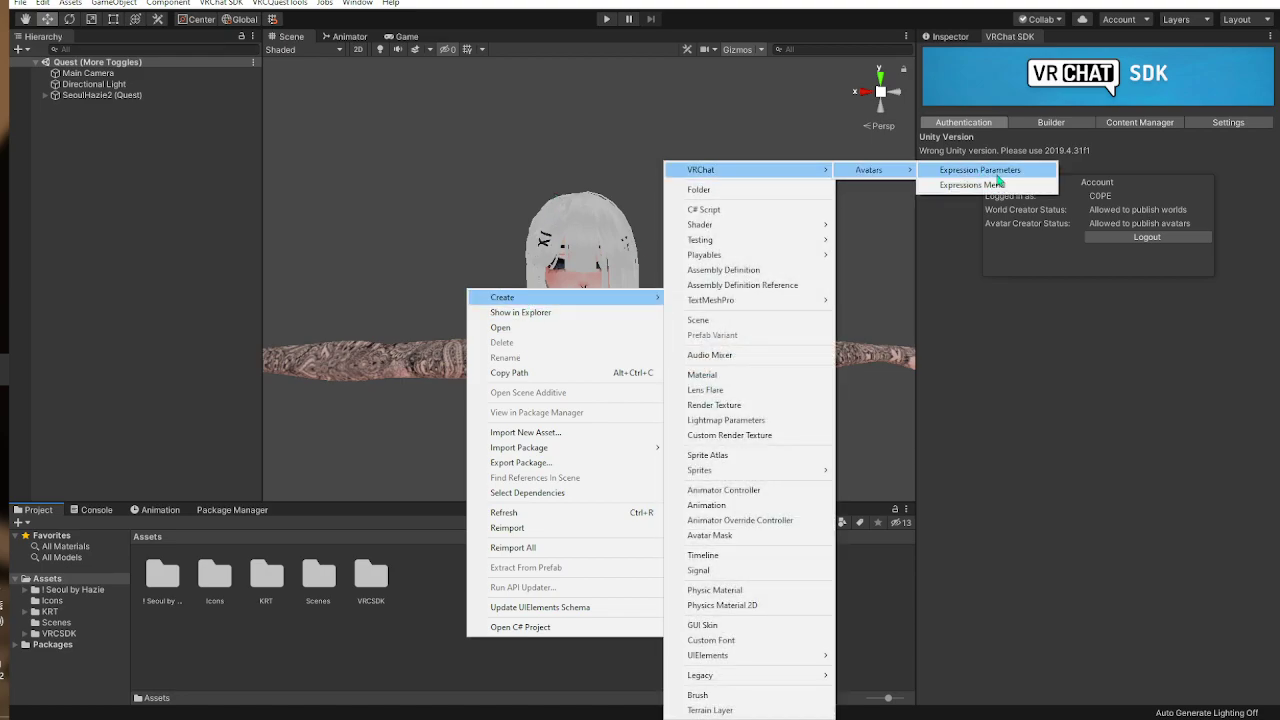
click(960, 170)
key(Return)
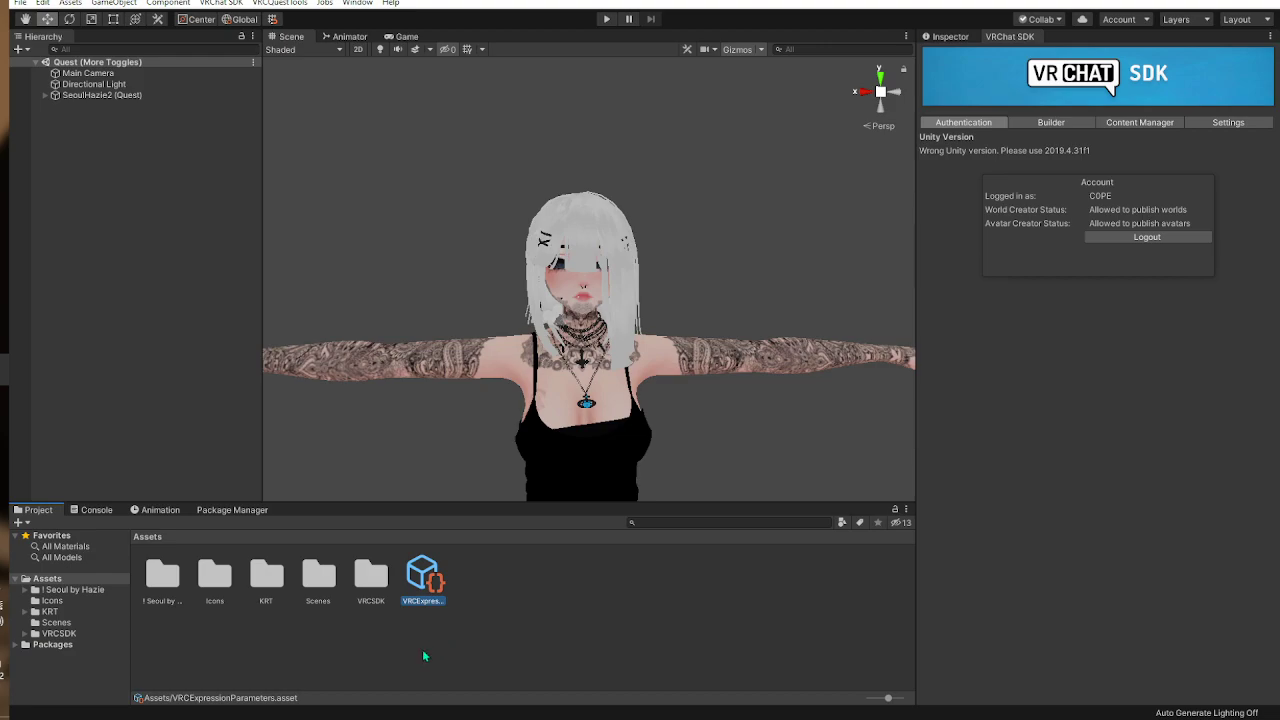
Step: Create a VRChat Expressions Menu asset in the Assets folder, keeping its default name
right_click(555, 562)
mouse_move(615, 222)
mouse_move(820, 172)
mouse_move(960, 171)
click(1055, 172)
key(Return)
Step: Customize the expressions of the SeoulHazie2 (Quest) avatar by assigning the new expressions menu and expression parameters assets
click(952, 40)
click(73, 94)
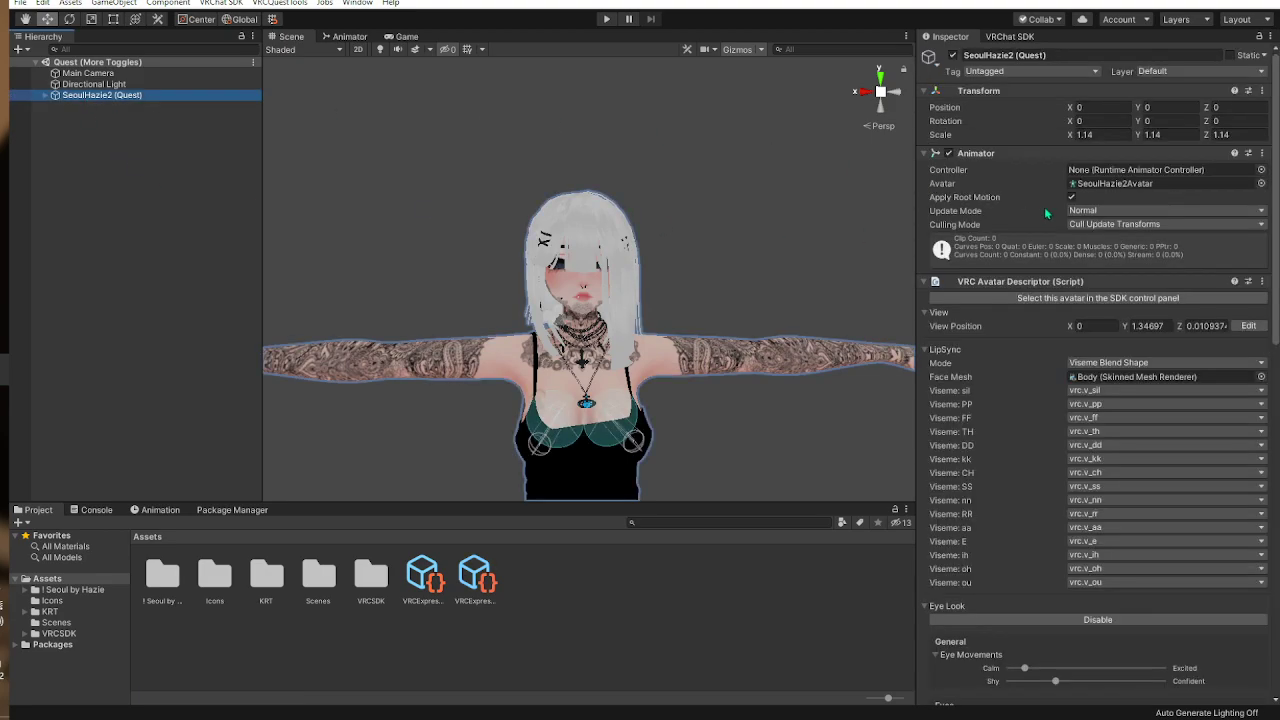
scroll(1037, 268, down, 10)
click(1113, 506)
drag(488, 581, 1079, 510)
drag(423, 575, 1160, 520)
scroll(590, 300, up, 10)
Step: Add two parameters of type Bool to the VRCExpressionParameters asset
mouse_move(587, 300)
middle_down()
mouse_move(610, 264)
mouse_move(612, 296)
middle_up()
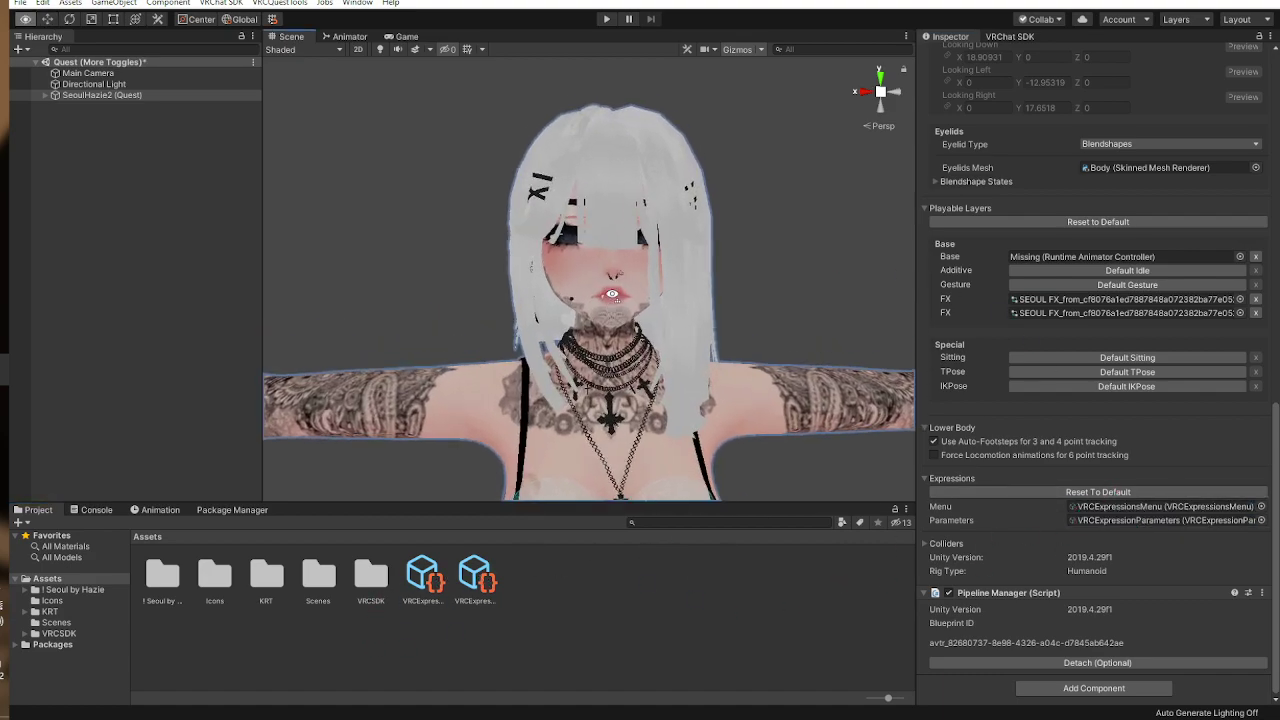
click(427, 596)
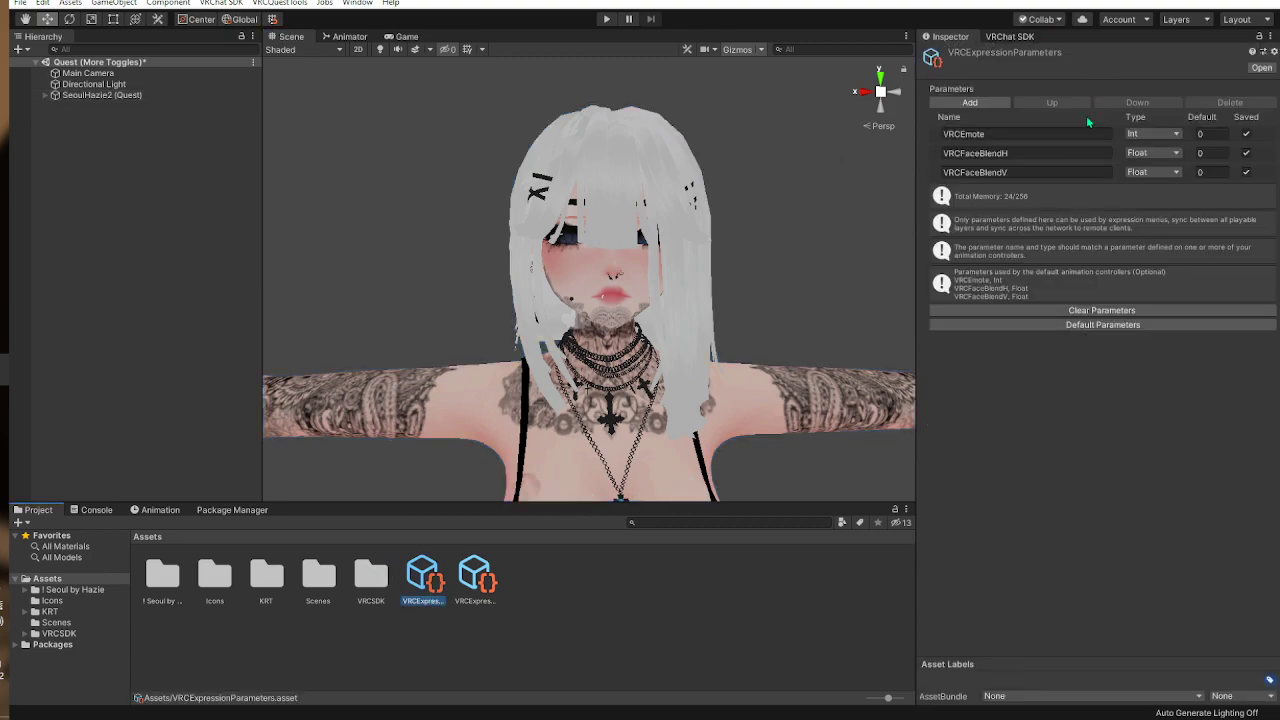
click(970, 103)
click(1152, 191)
click(1157, 237)
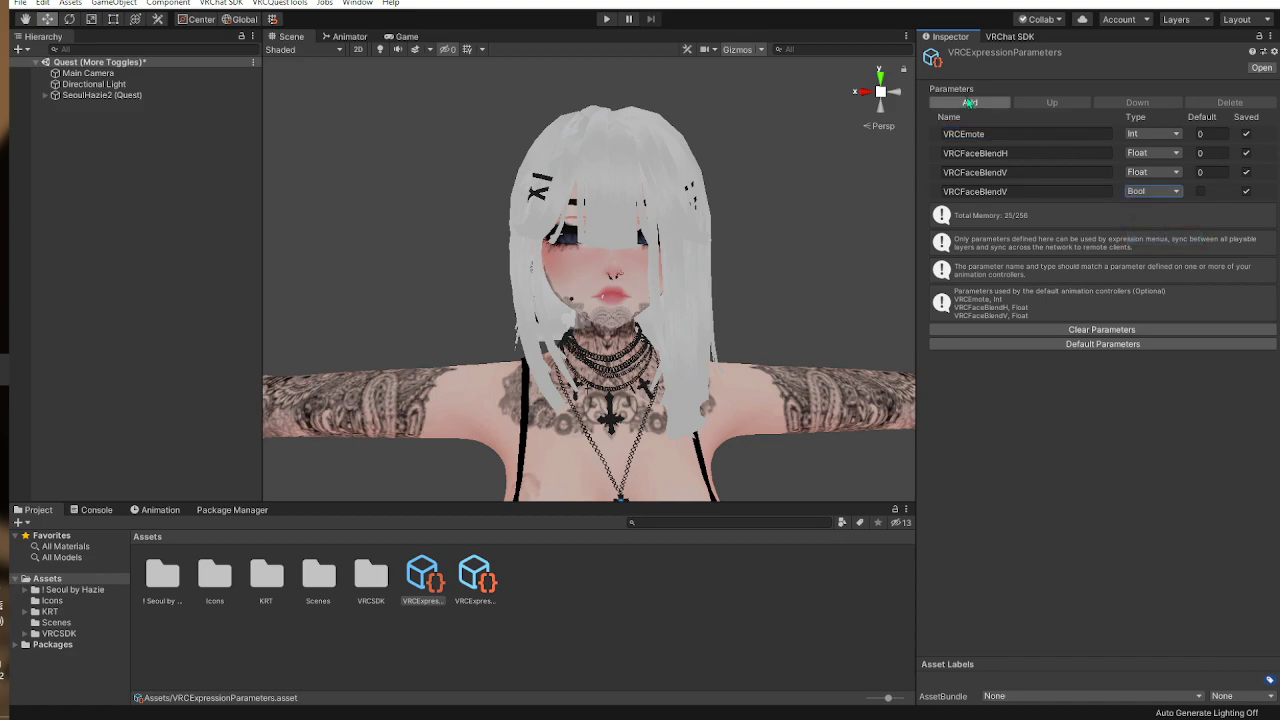
click(970, 103)
click(1071, 172)
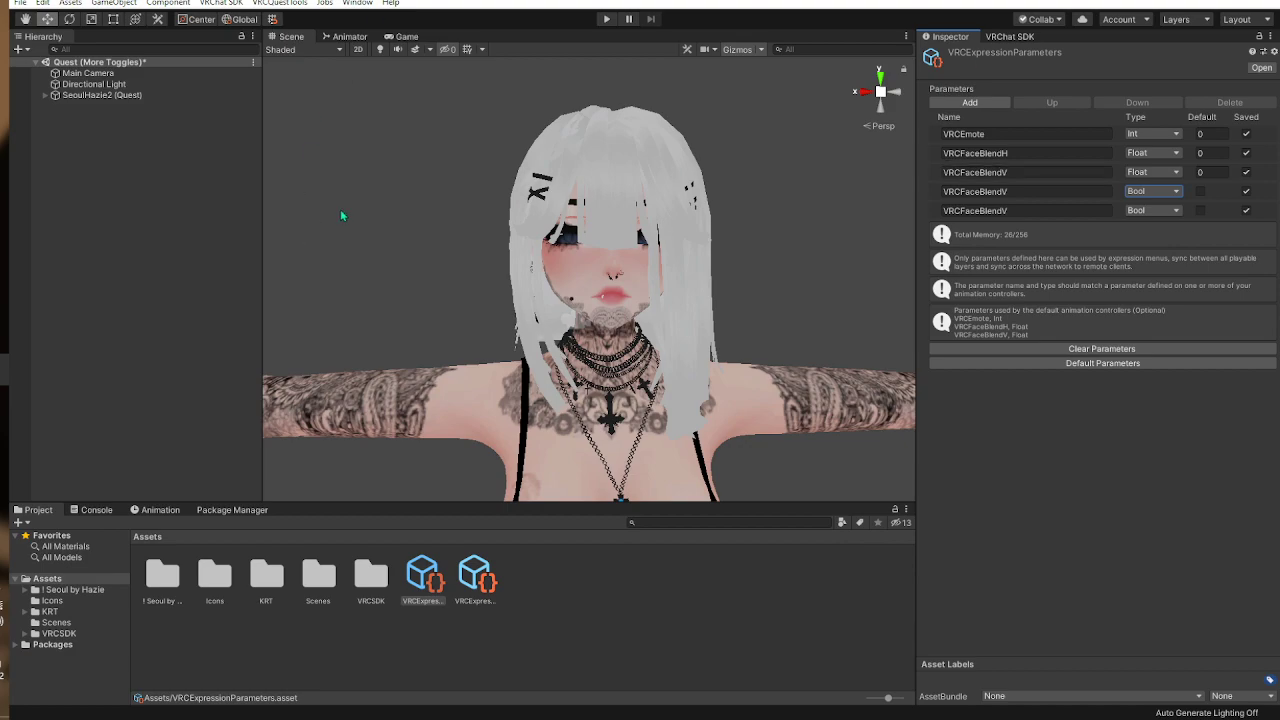
Step: Deactivate and reactivate the ShortHair object to preview a hair toggle on the avatar
click(585, 138)
click(953, 56)
click(953, 56)
click(953, 56)
click(953, 56)
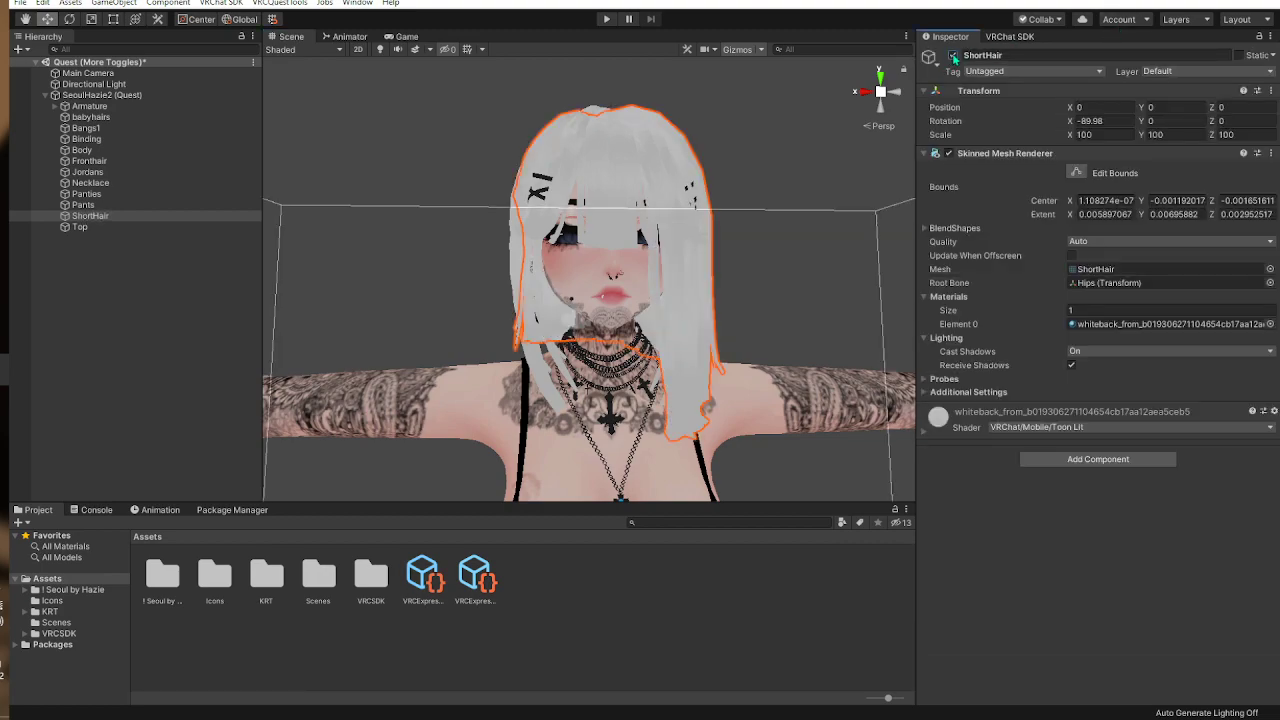
Step: Rename the first added Bool parameter in the VRCExpressionParameters asset to Hair
click(440, 585)
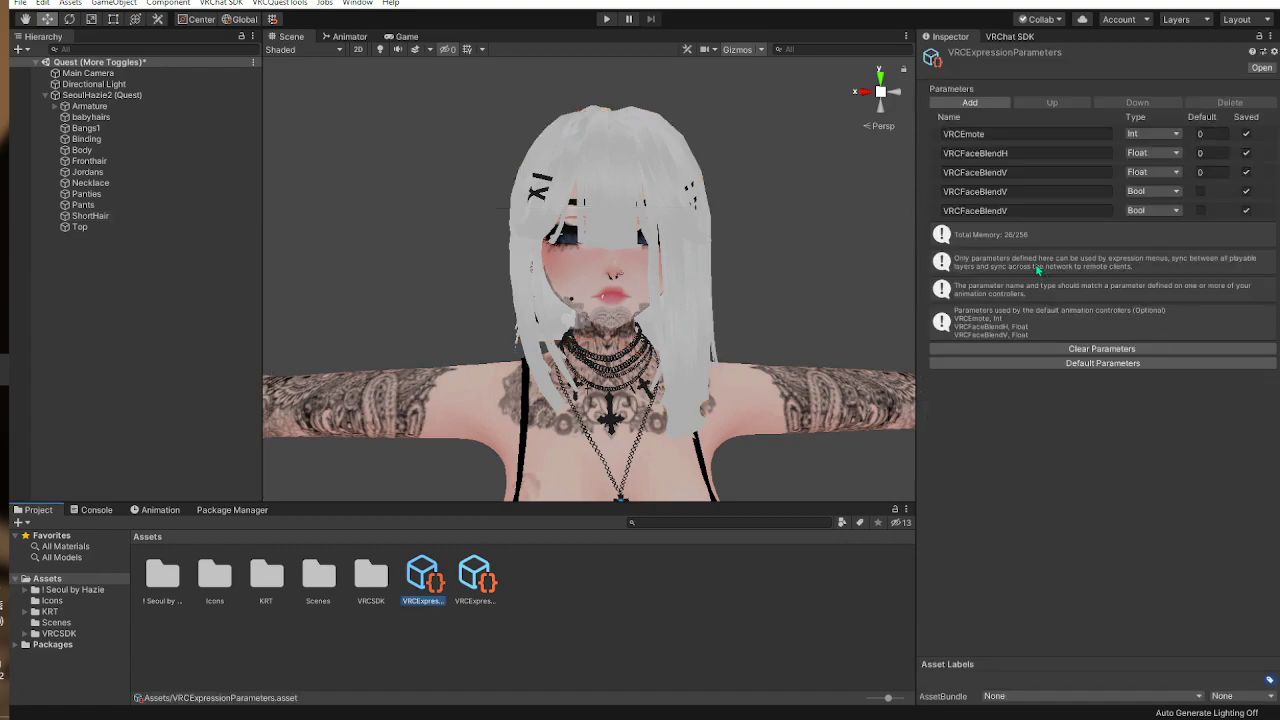
click(1048, 192)
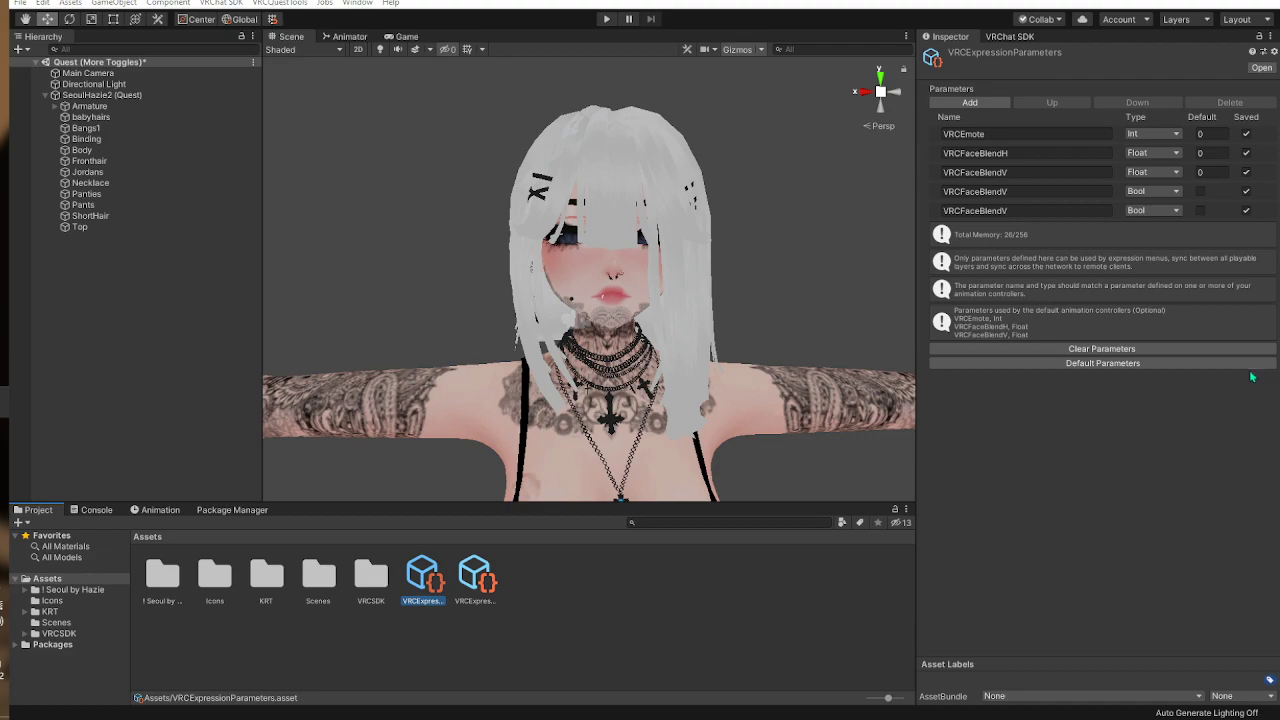
mouse_move(509, 218)
right_down()
mouse_move(588, 214)
mouse_move(517, 204)
right_up()
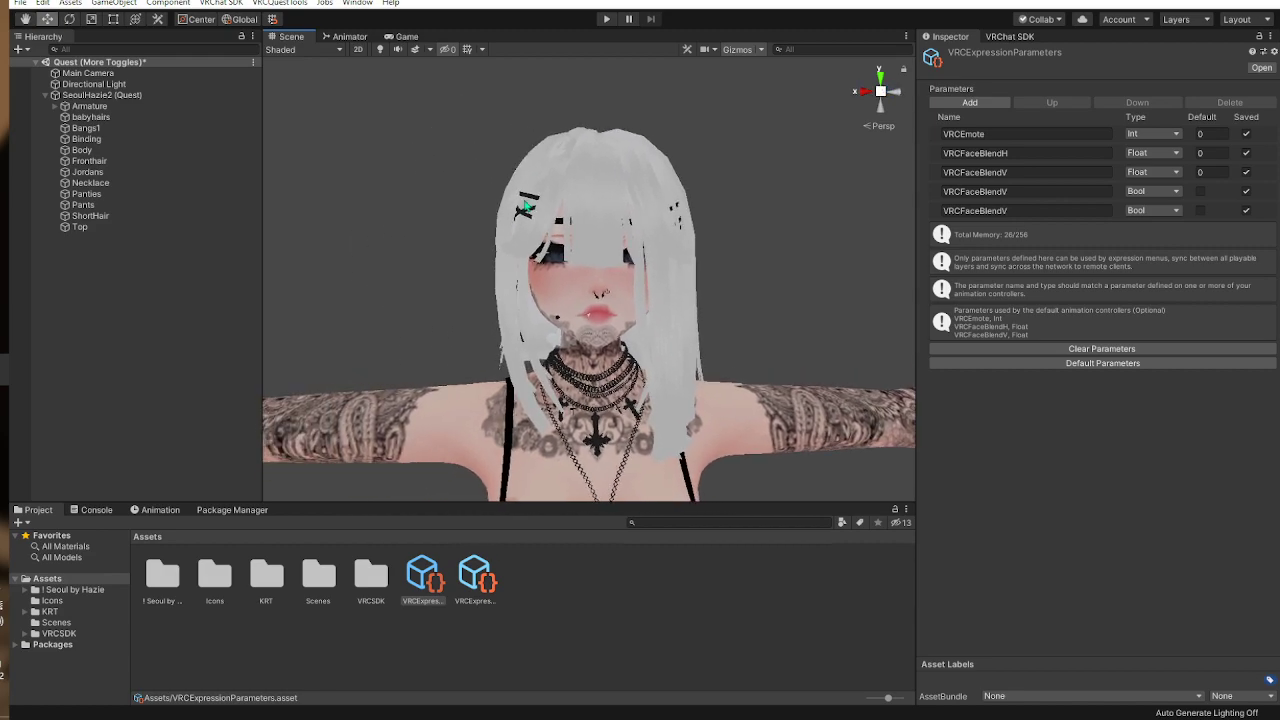
click(1010, 191)
text(F)
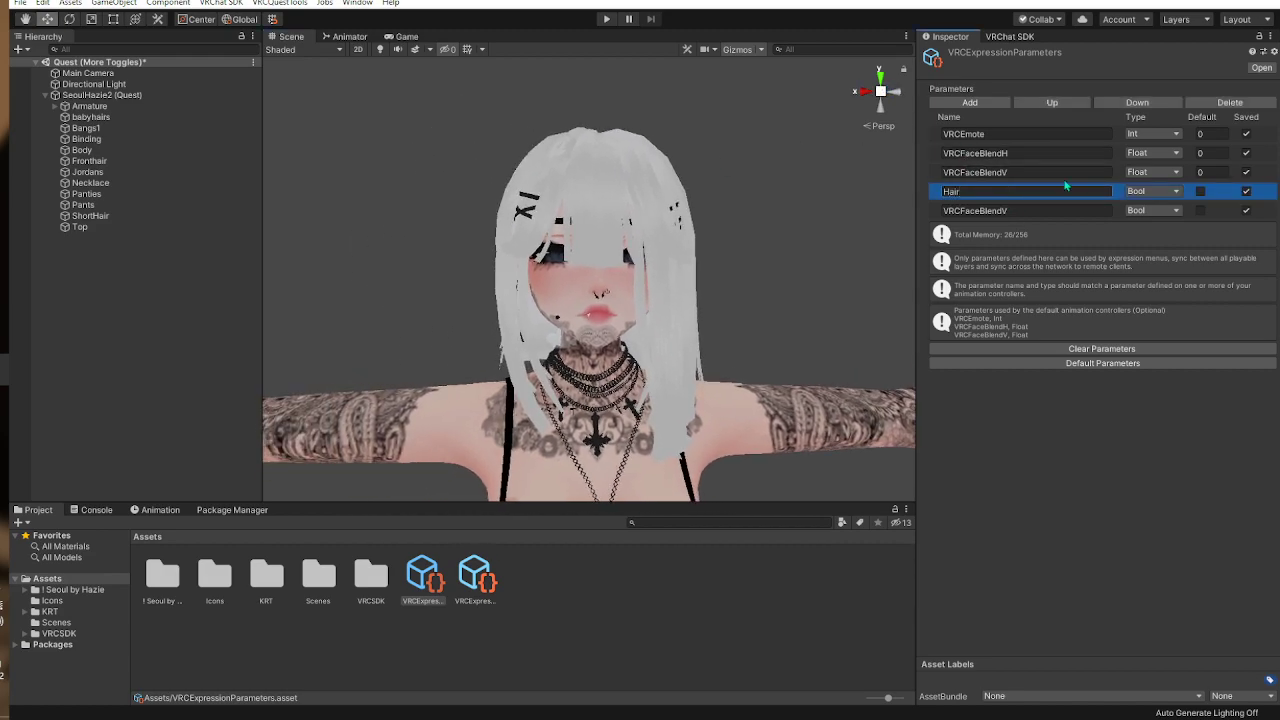
Step: Rename the second added Bool parameter to Pants and change its type to Int
click(1005, 212)
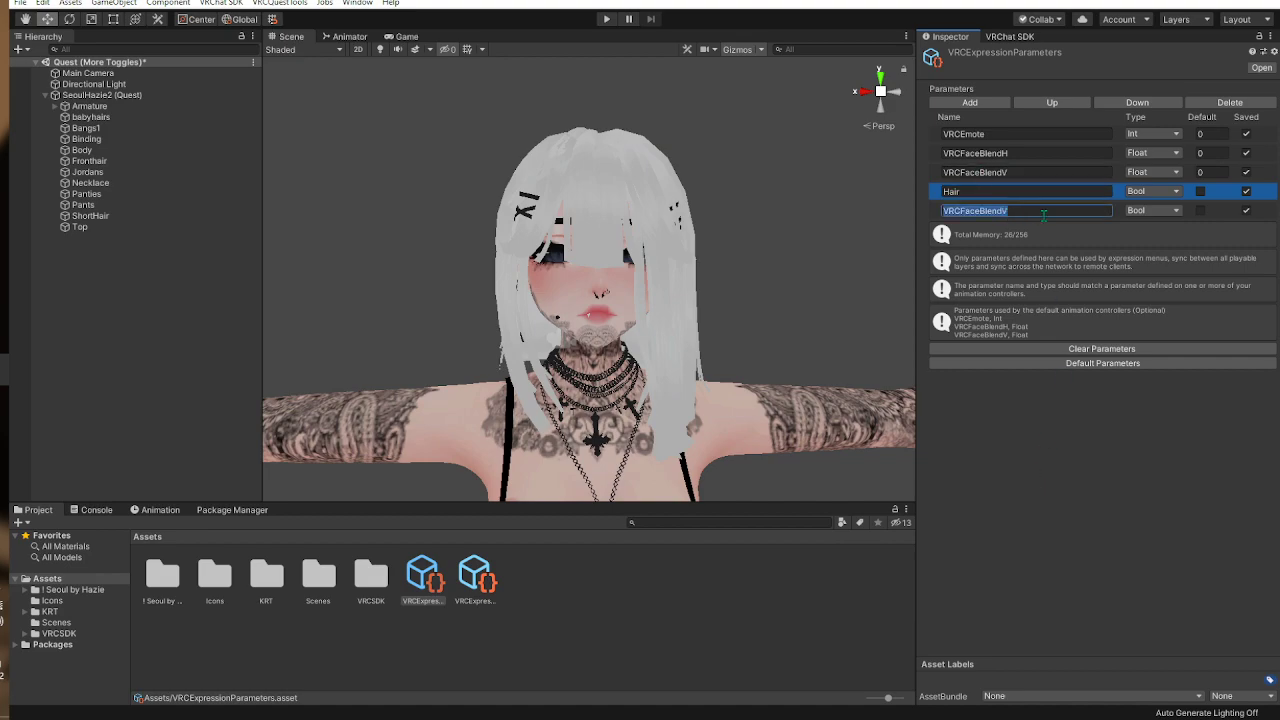
text(Pants)
key(Return)
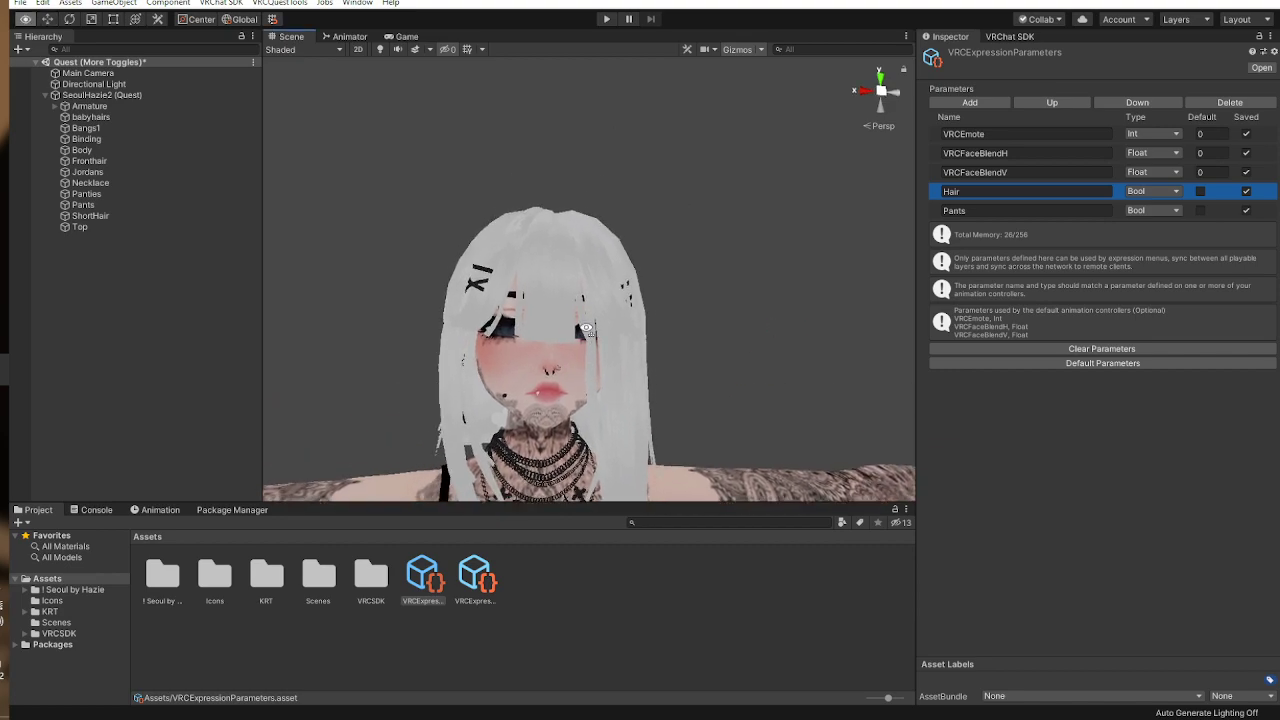
click(1164, 207)
click(1160, 224)
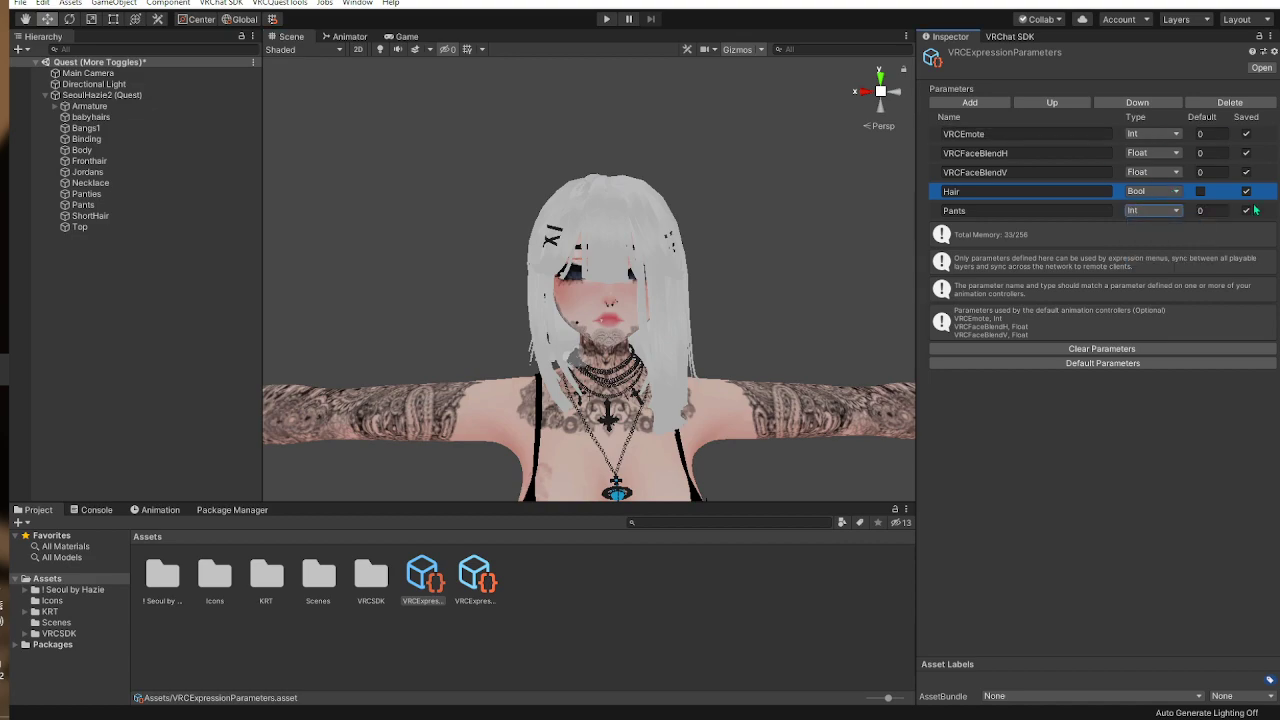
Step: Create an Animator Controller named FX in the Assets folder
right_click(552, 613)
mouse_move(634, 252)
mouse_move(806, 176)
mouse_move(940, 172)
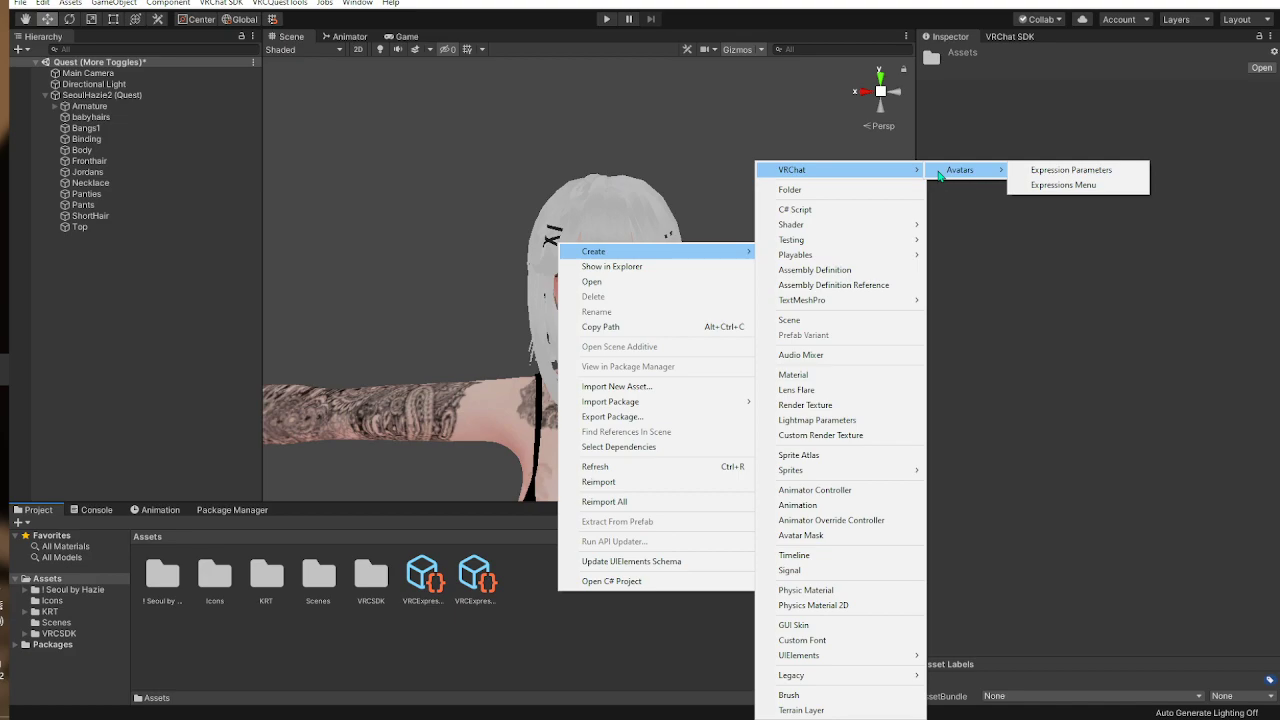
click(847, 490)
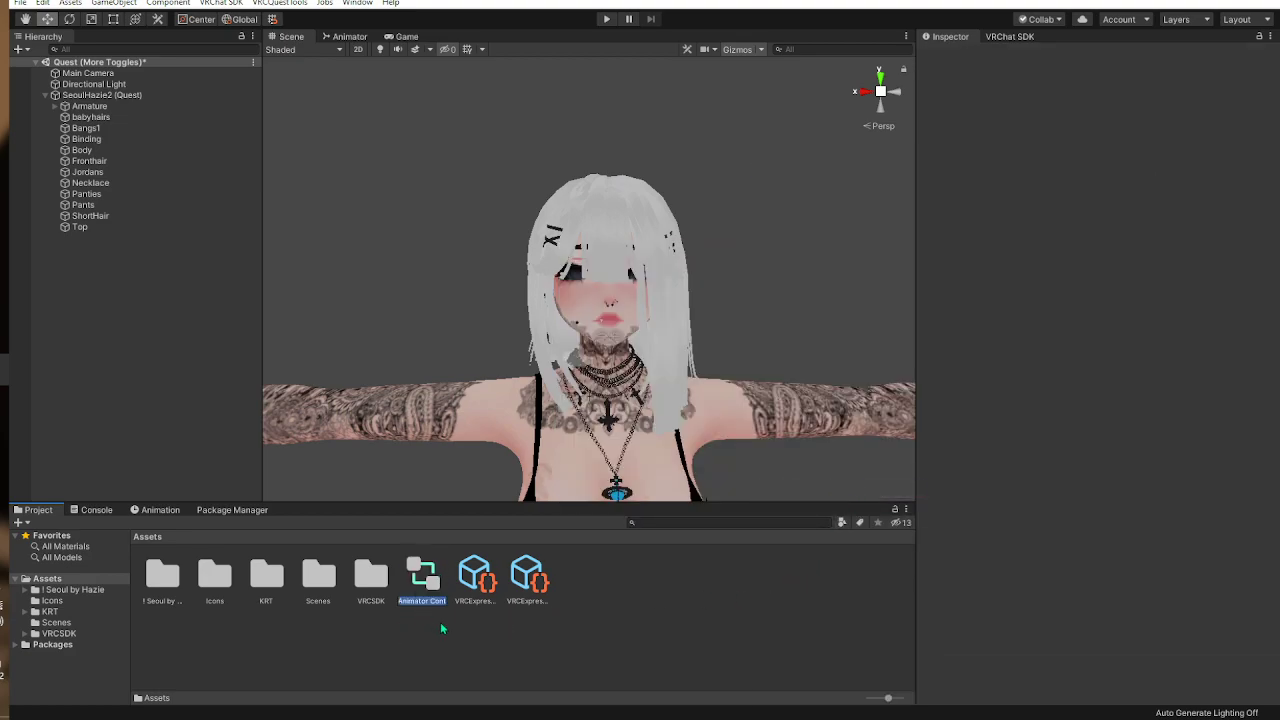
text(FX)
key(Return)
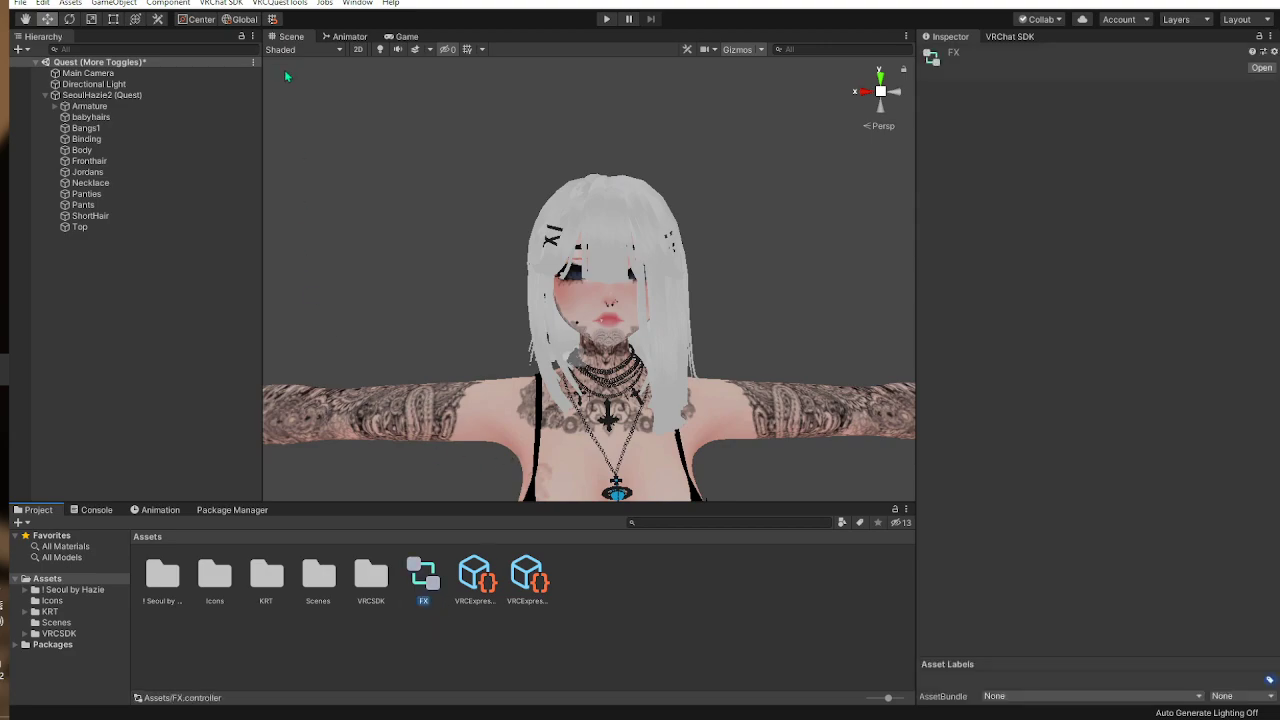
Step: Assign the FX controller to both FX playable layers in the VRC Avatar Descriptor of SeoulHazie2 (Quest)
click(105, 95)
scroll(1183, 326, down, 10)
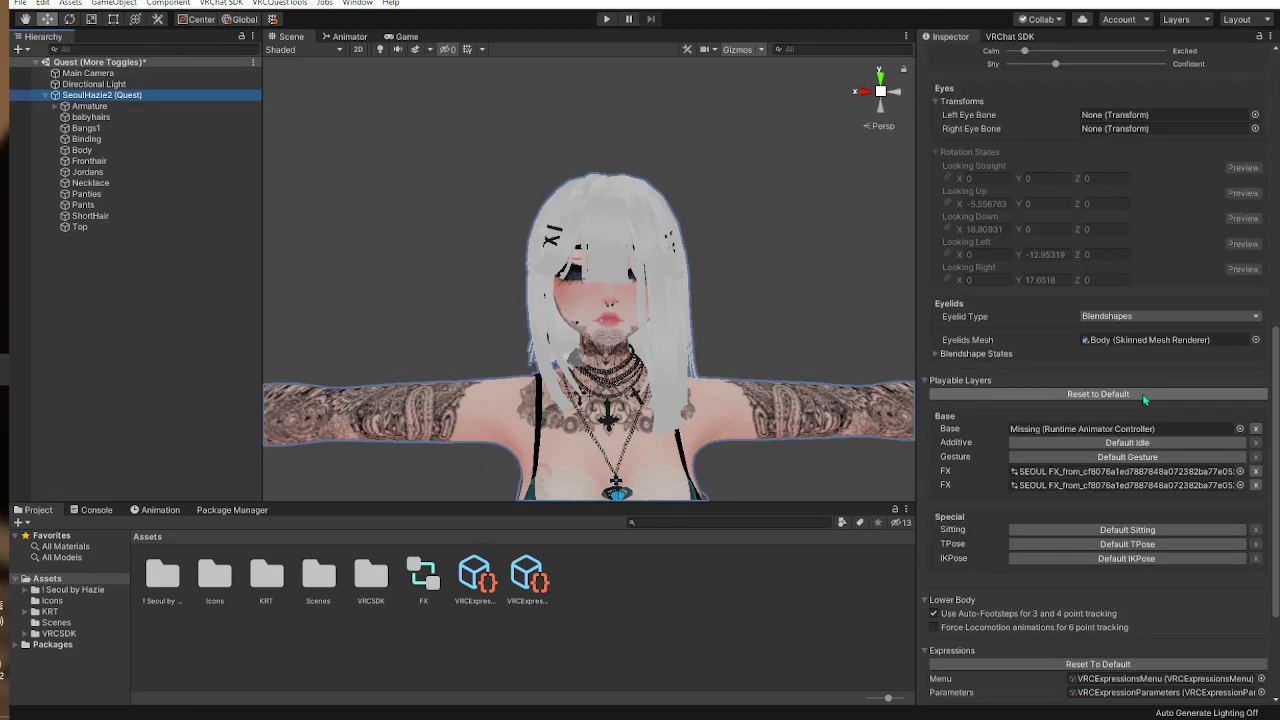
scroll(1142, 393, down, 3)
drag(423, 578, 1089, 366)
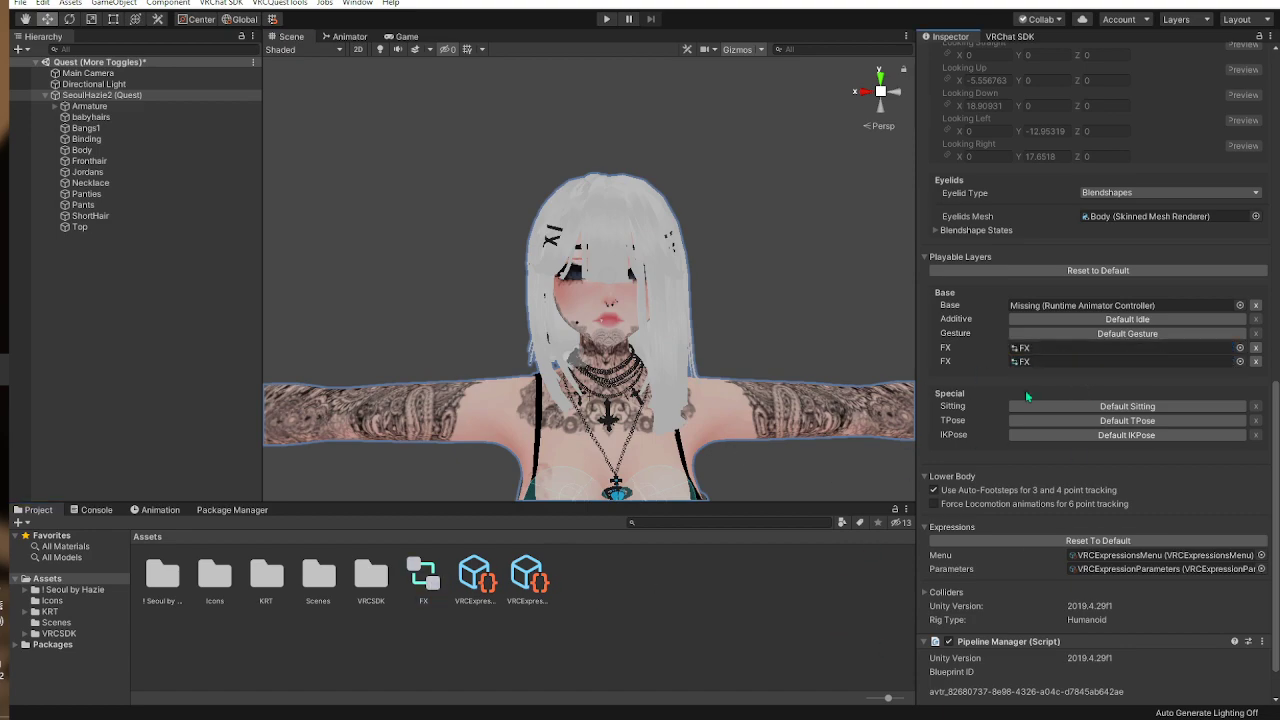
Step: Open the FX controller in the Animator and add a layer named Hair
click(423, 578)
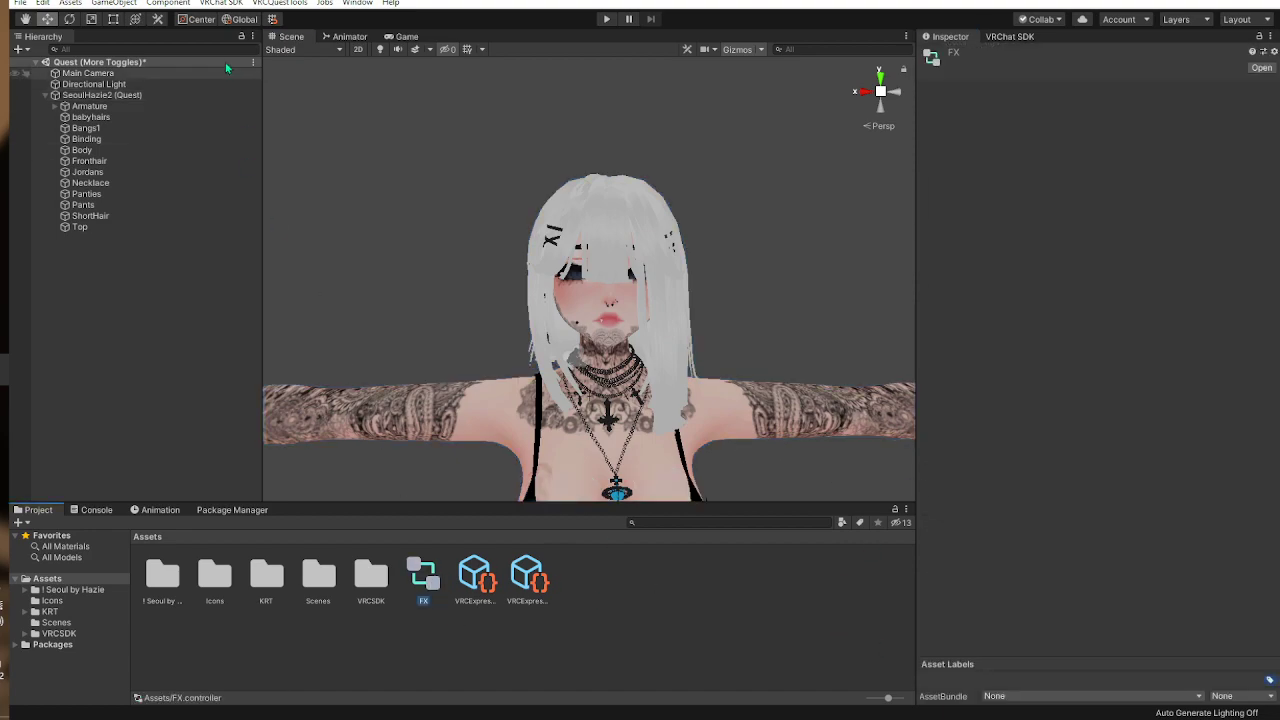
click(346, 37)
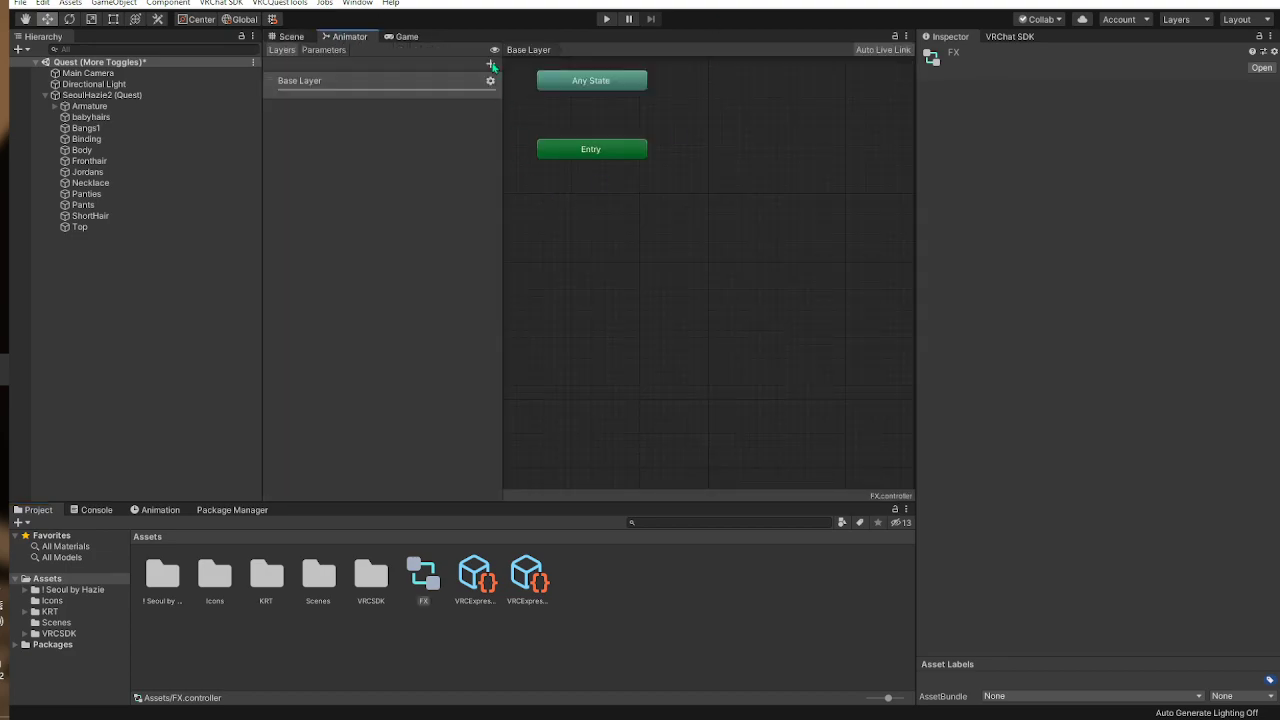
click(490, 63)
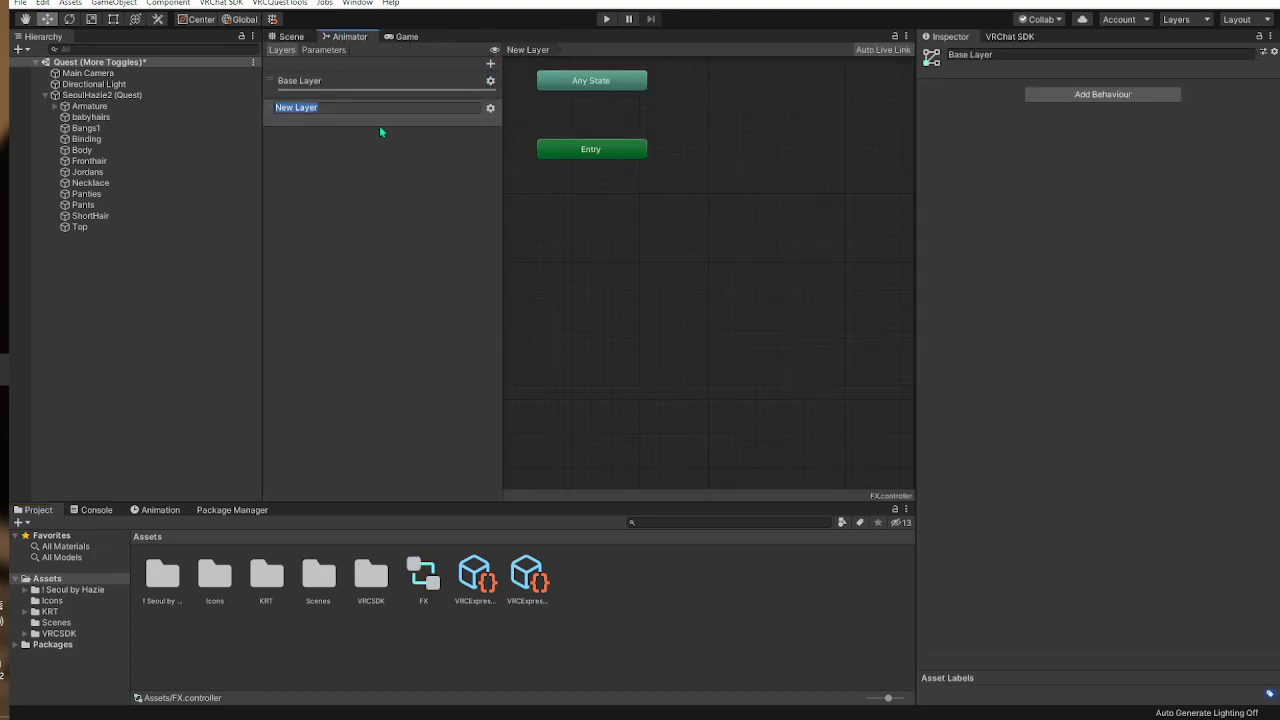
text(Hair)
key(Return)
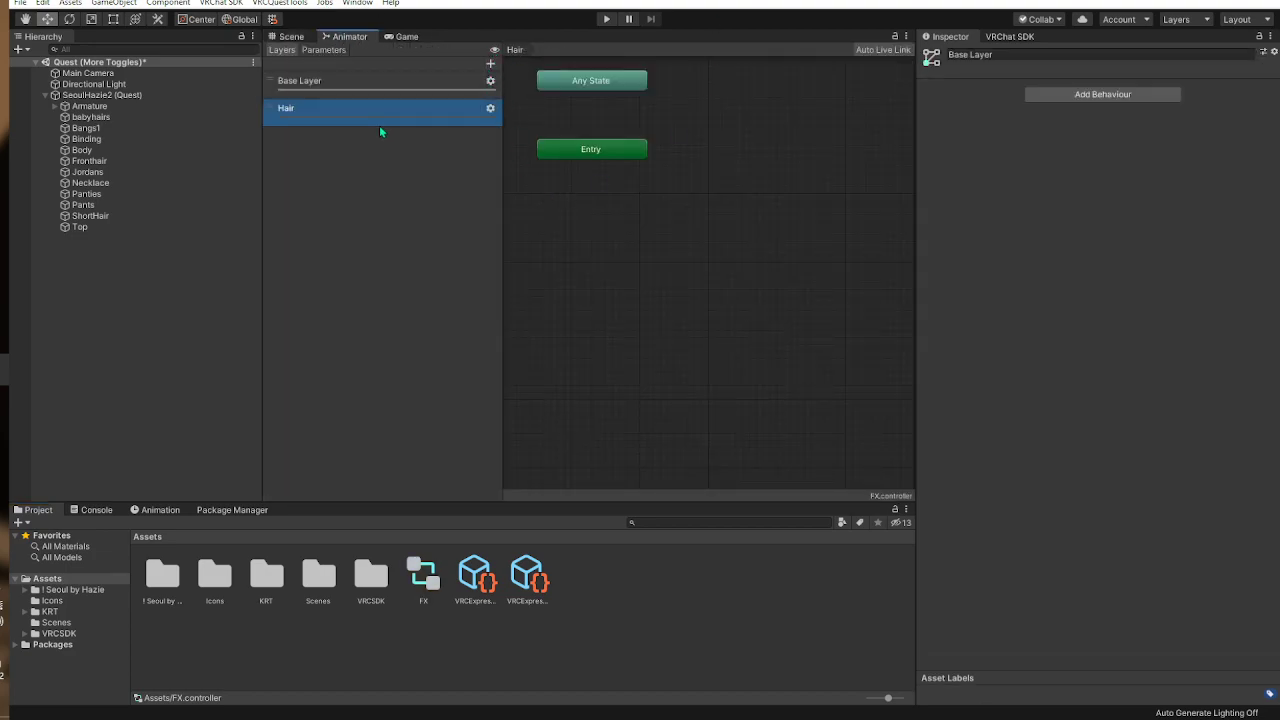
Step: Raise the Hair layer's weight to the maximum
click(490, 107)
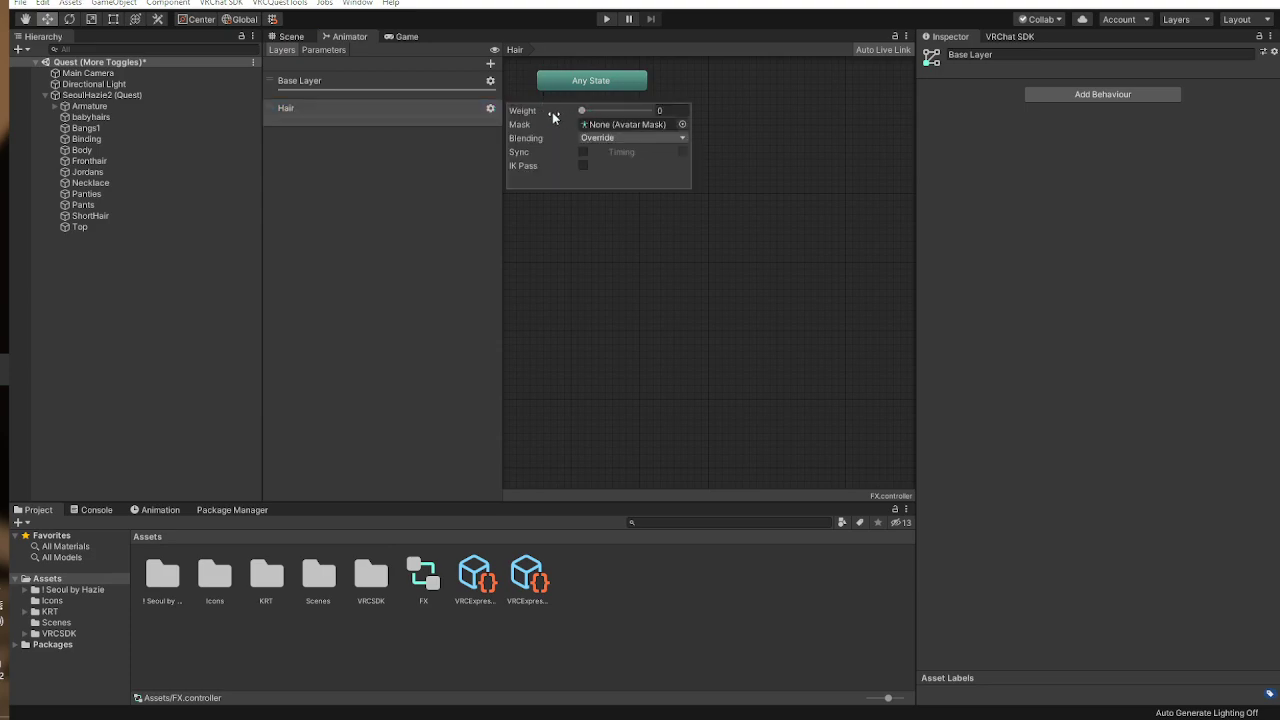
drag(581, 110, 660, 110)
click(317, 222)
Step: Add a Bool parameter named Hair to the FX controller
click(322, 50)
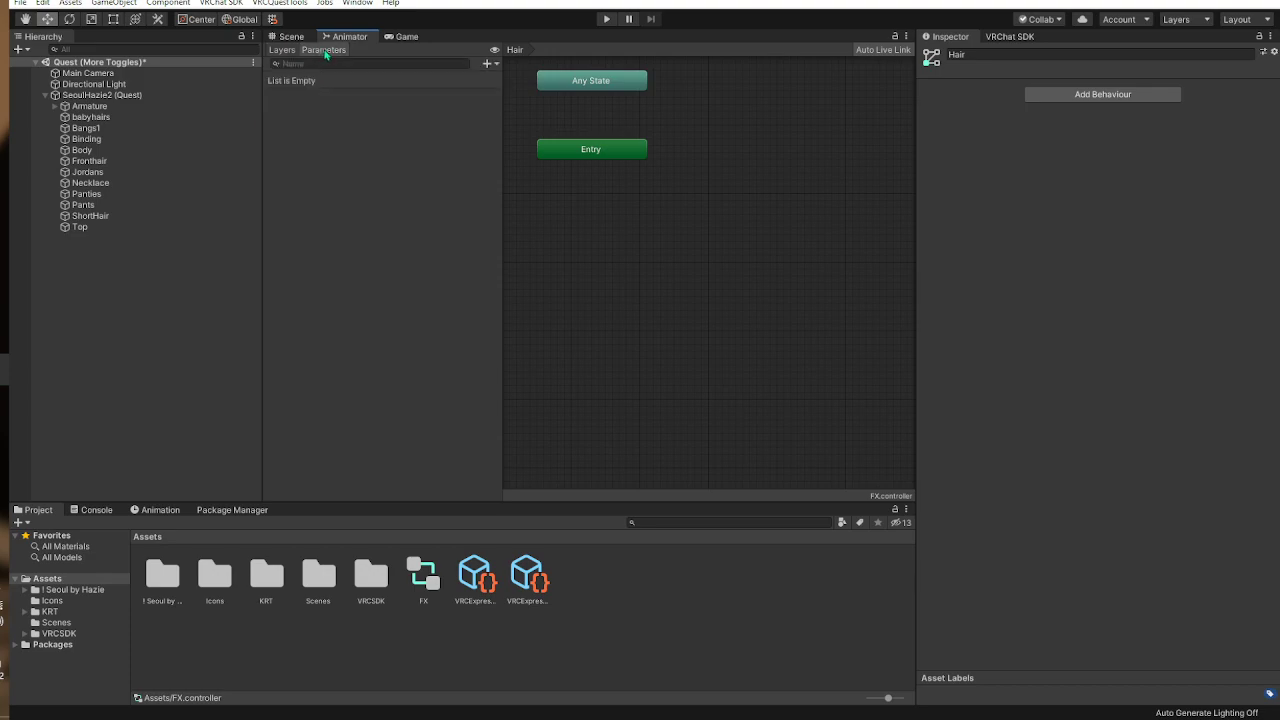
click(488, 63)
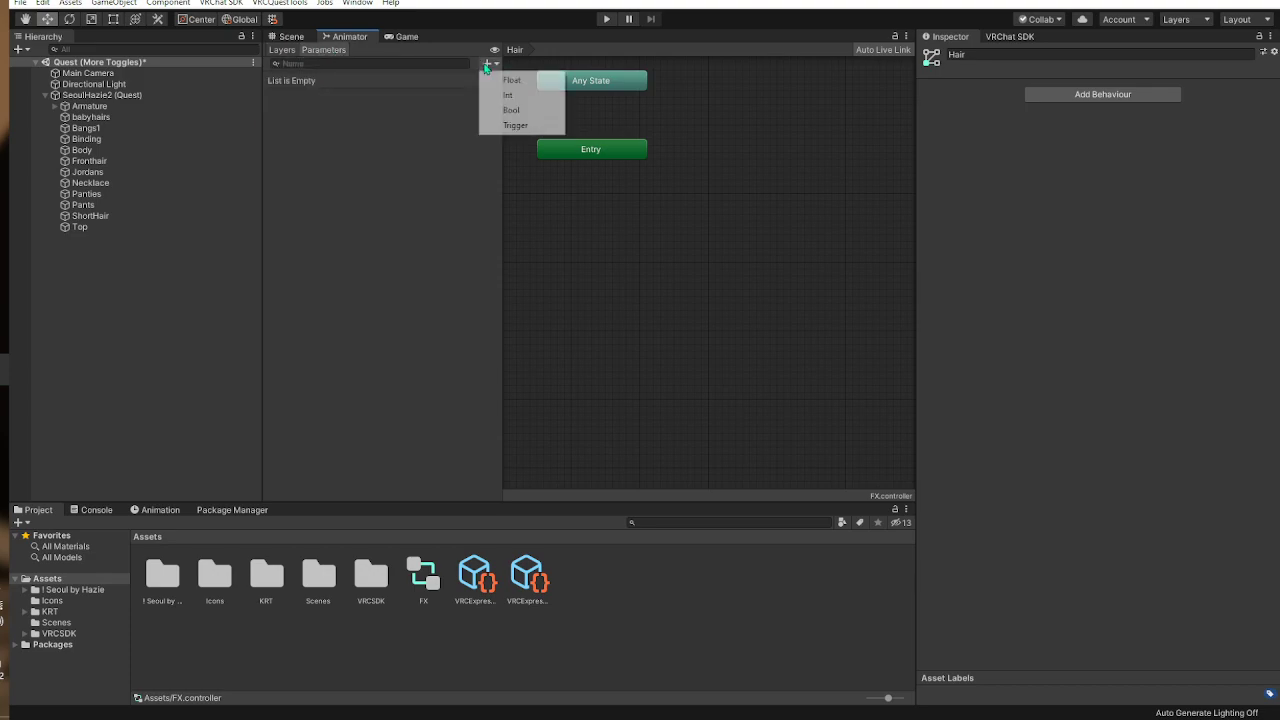
click(521, 110)
text(Hair)
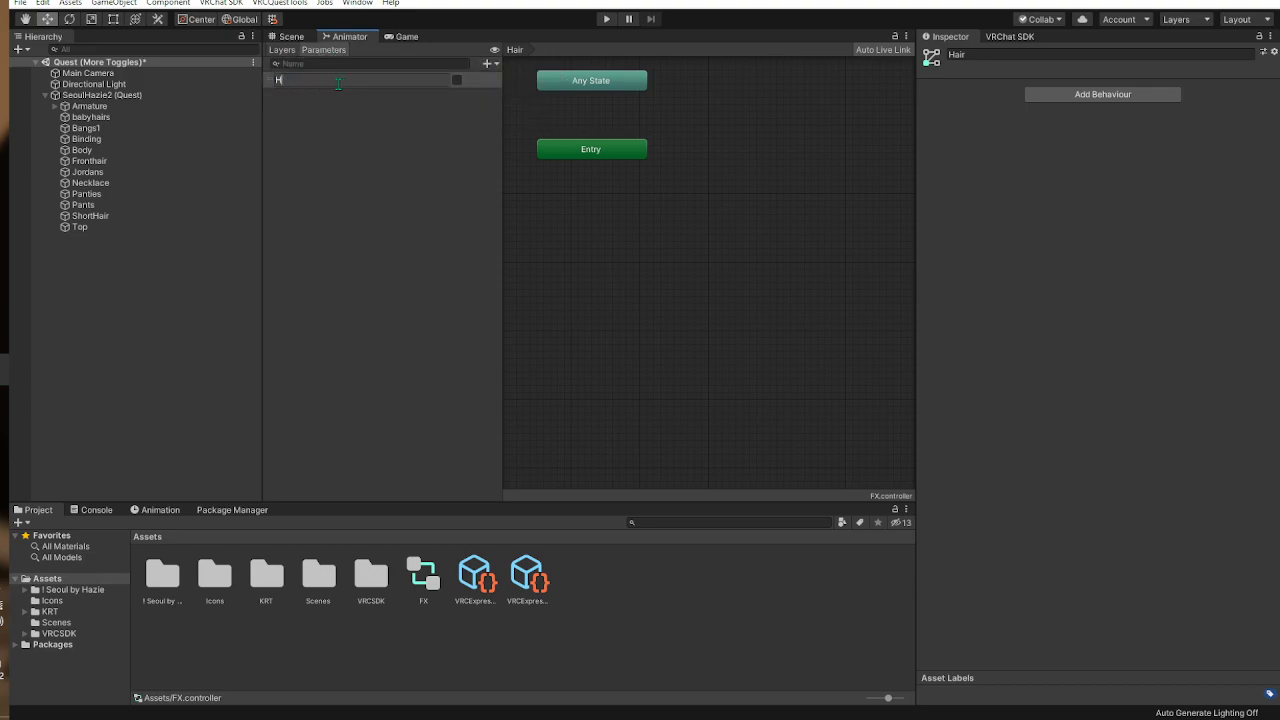
key(Return)
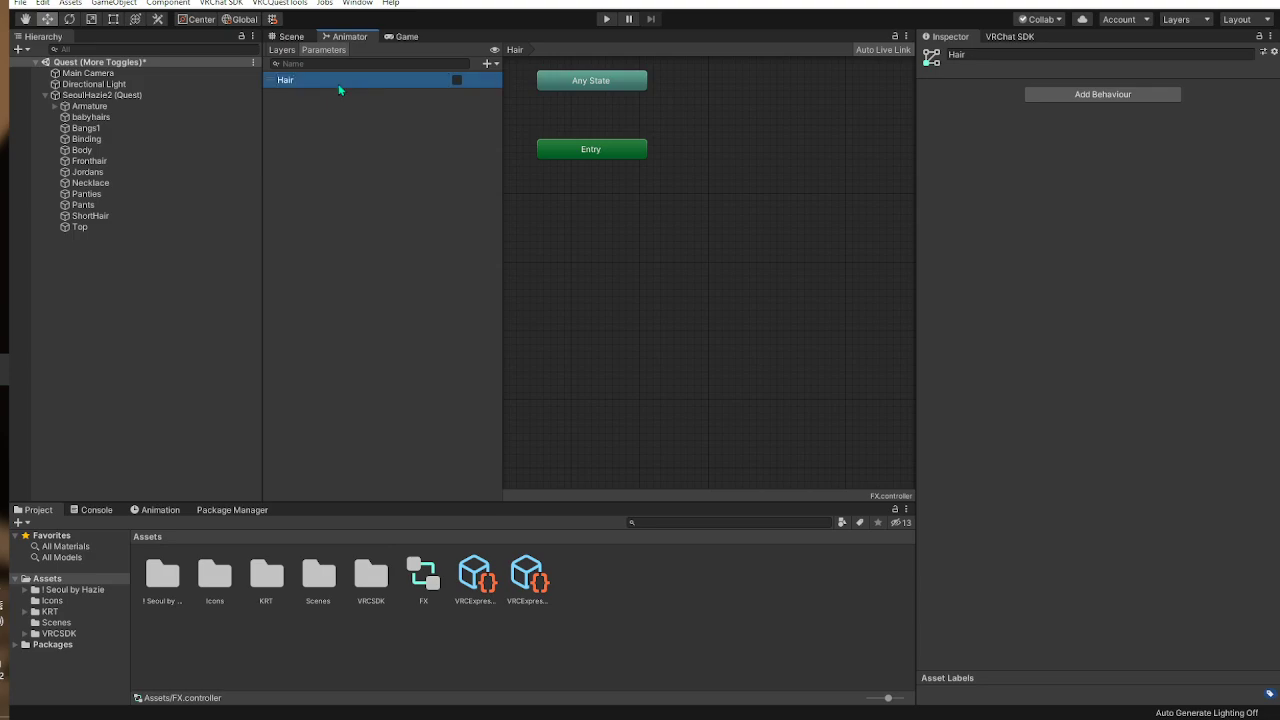
Step: Add an Int parameter named Pants to the FX controller
click(488, 64)
click(510, 95)
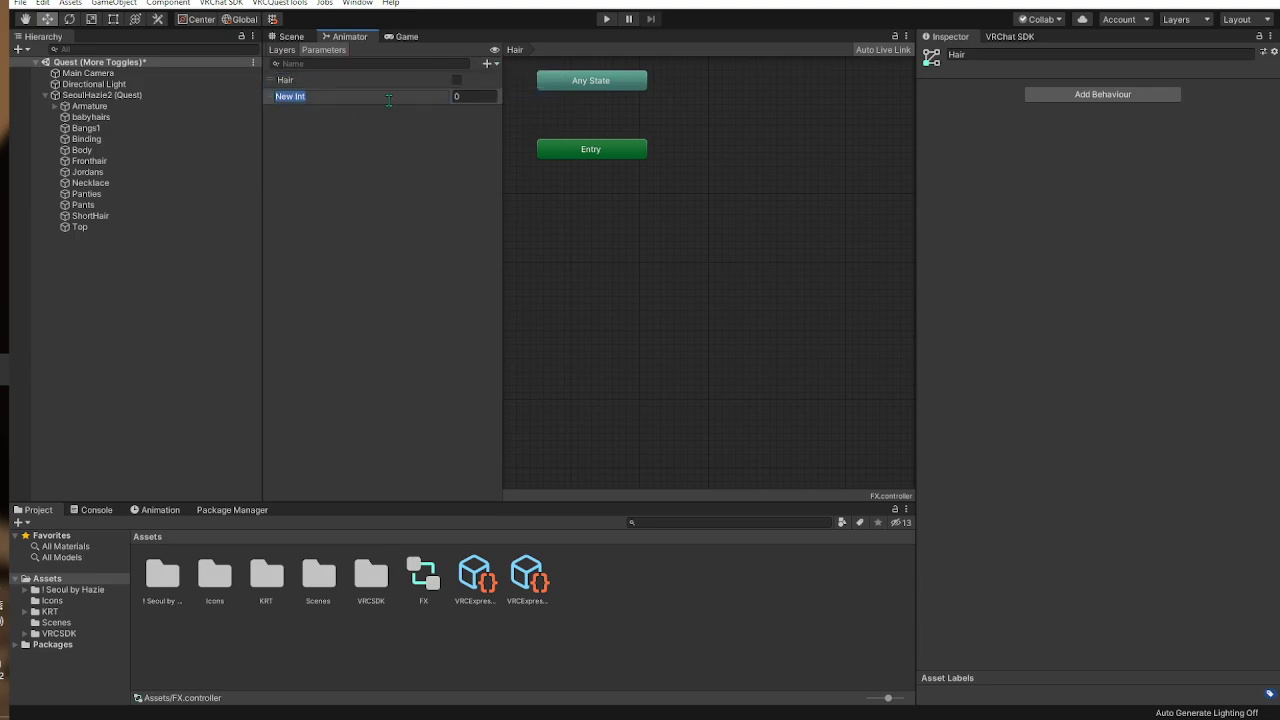
text(Pants)
key(Return)
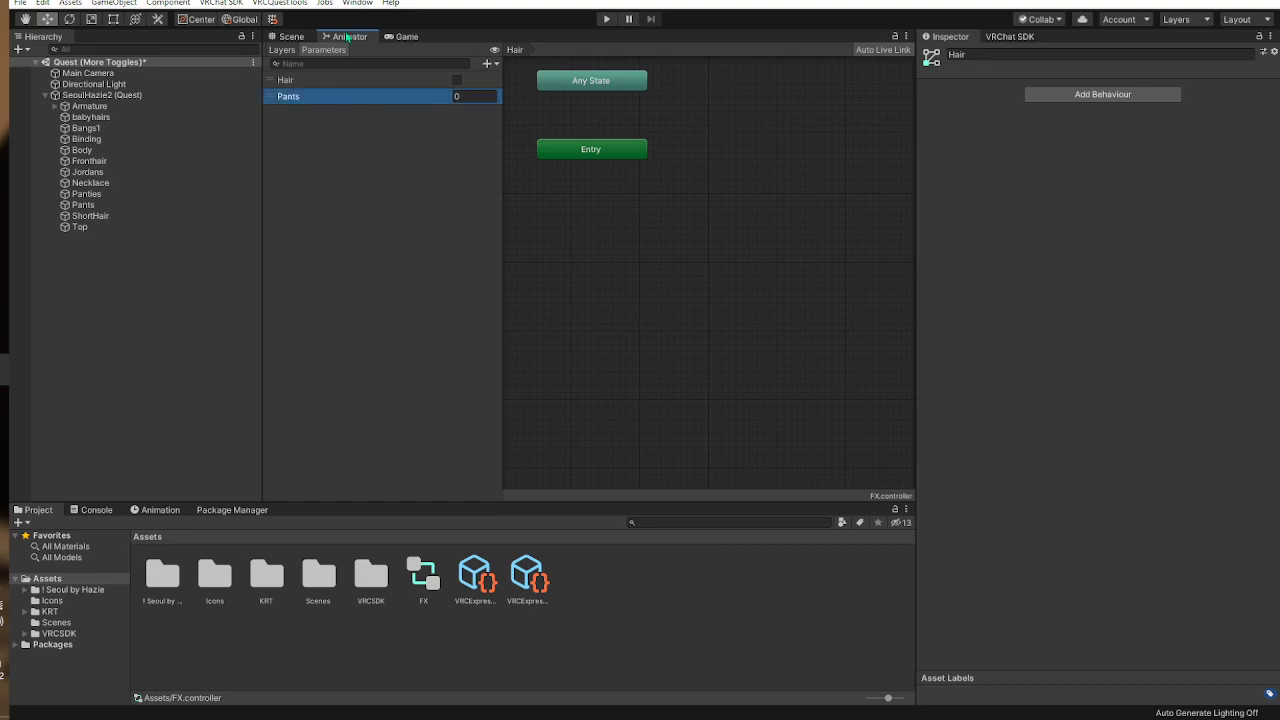
Step: Add a layer named Pants to the FX controller and raise its weight to the maximum
click(283, 50)
click(490, 64)
text(Pants)
key(Return)
click(490, 135)
drag(582, 136, 703, 134)
click(325, 324)
click(325, 324)
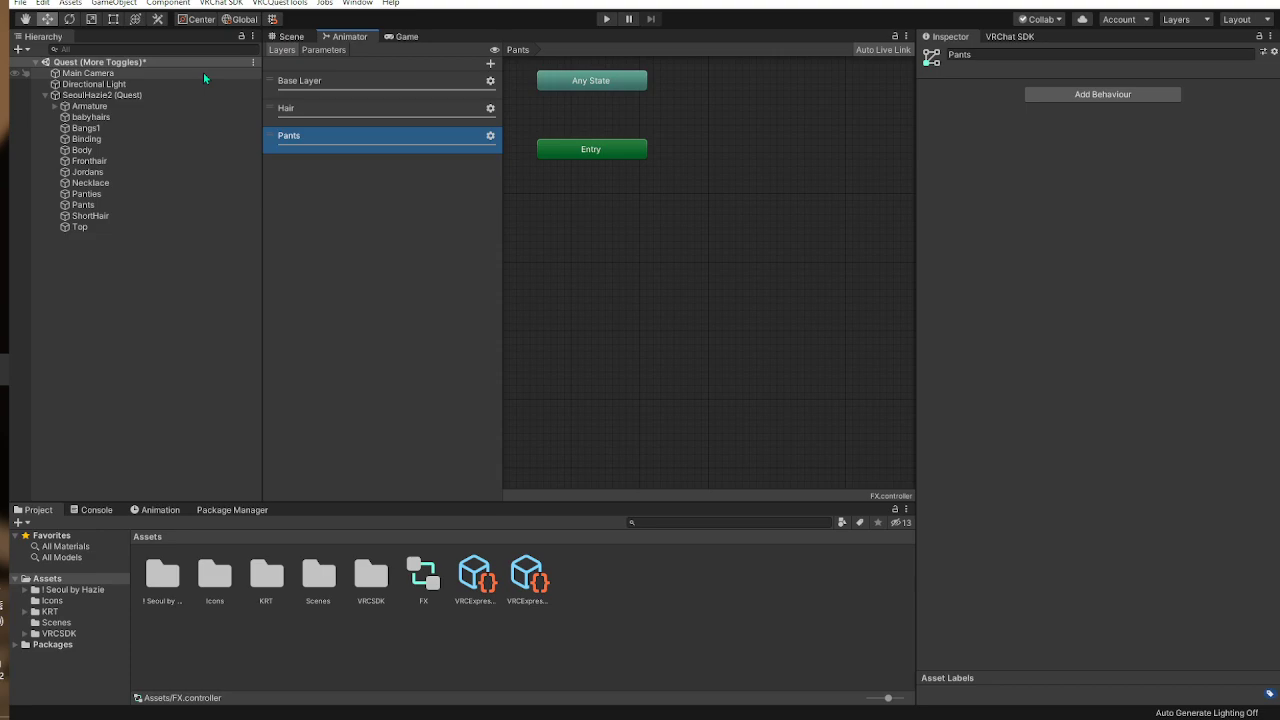
Step: Duplicate the SeoulHazie2 (Quest) avatar in the scene and deactivate the original
click(291, 36)
double_click(100, 95)
scroll(500, 184, down, 10)
right_drag(503, 162, 517, 222)
scroll(517, 222, up, 3)
key(ctrl+d)
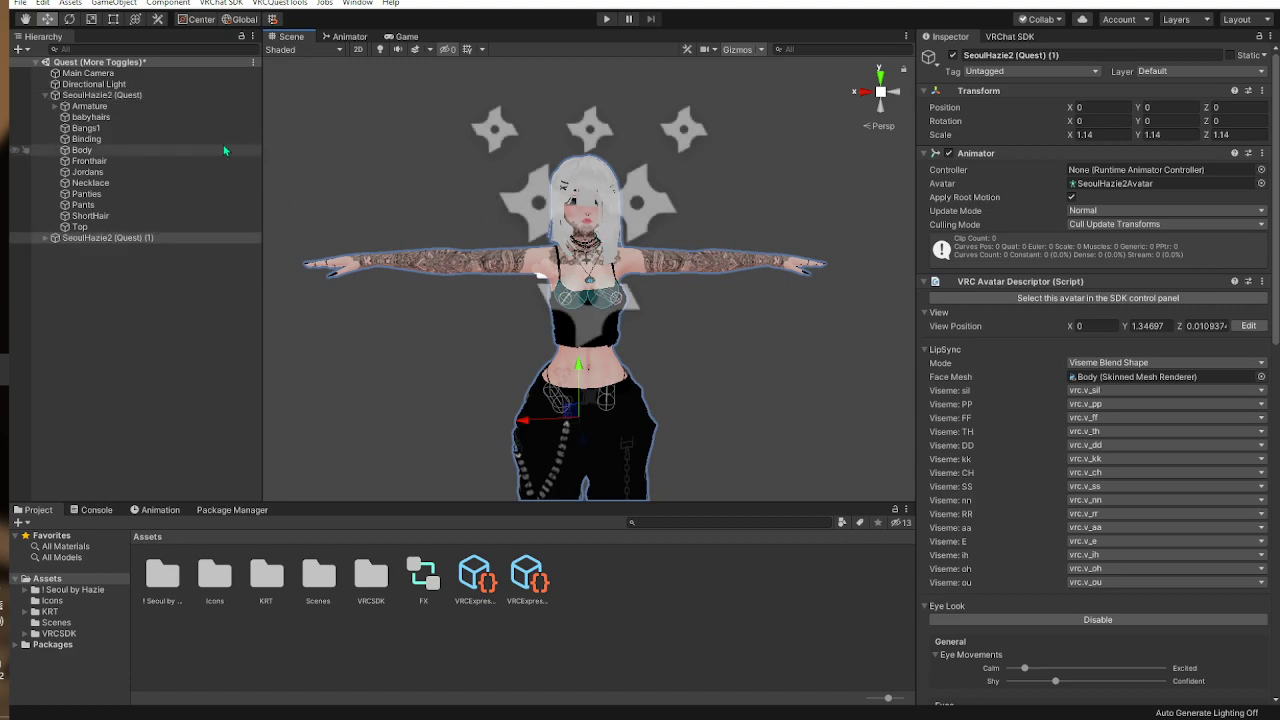
click(200, 95)
click(953, 56)
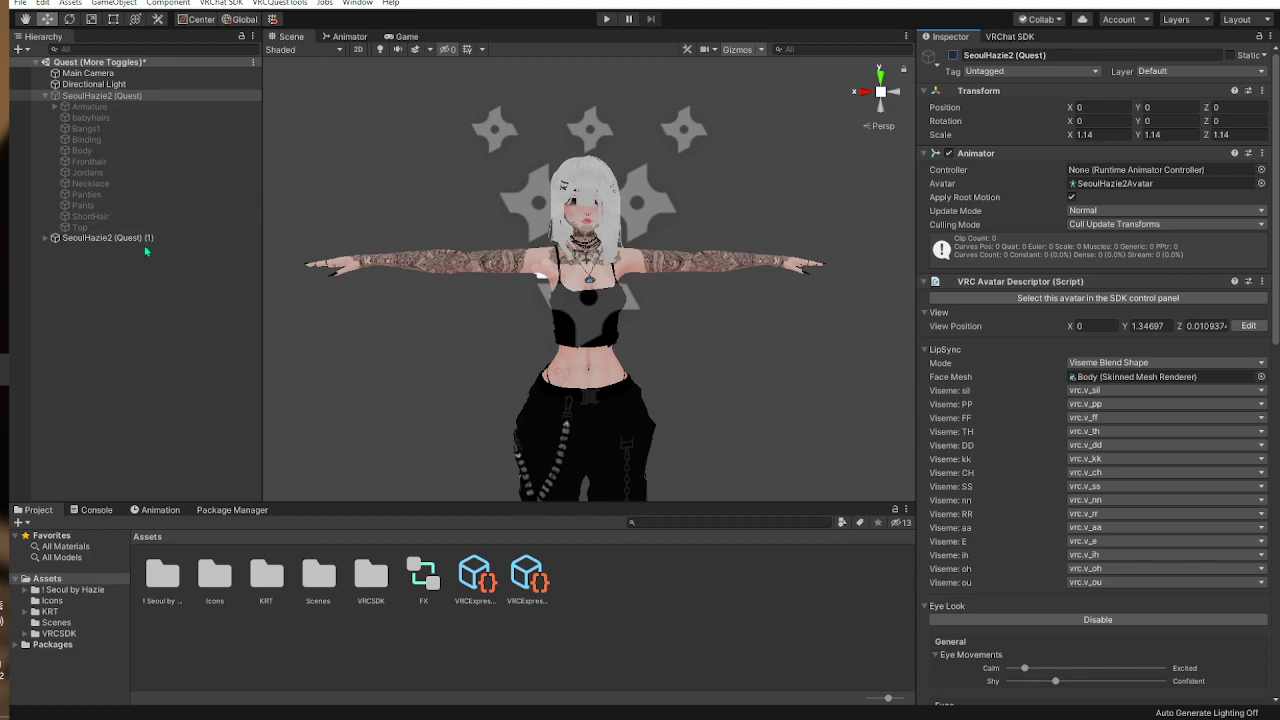
Step: Expand the duplicated avatar SeoulHazie2 (Quest) (1) and open the Animation window for it
click(126, 229)
click(124, 239)
click(45, 238)
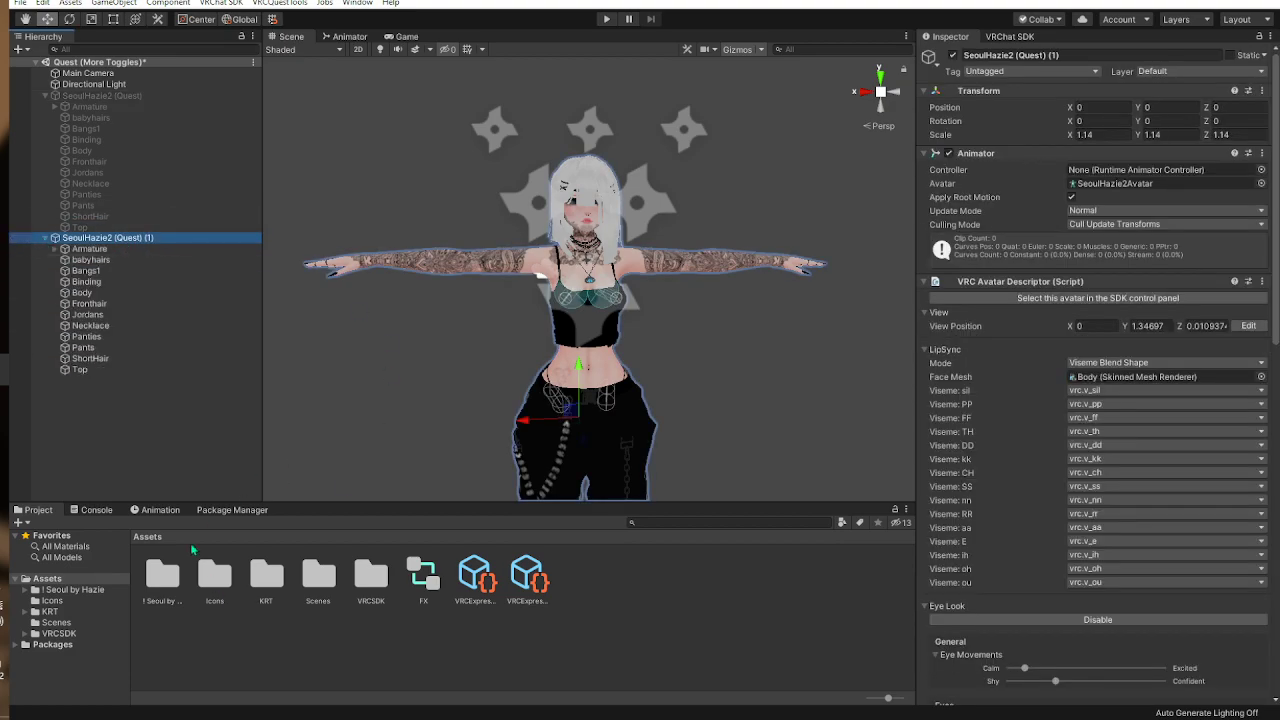
click(157, 511)
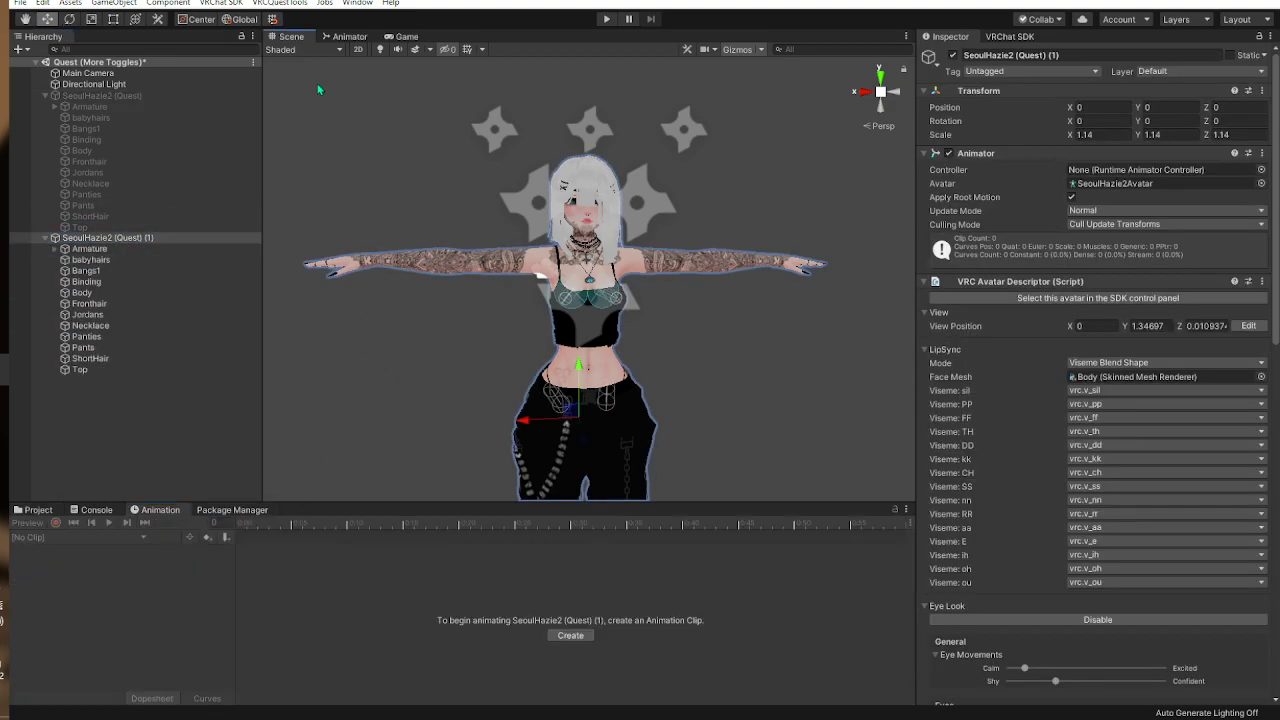
click(360, 4)
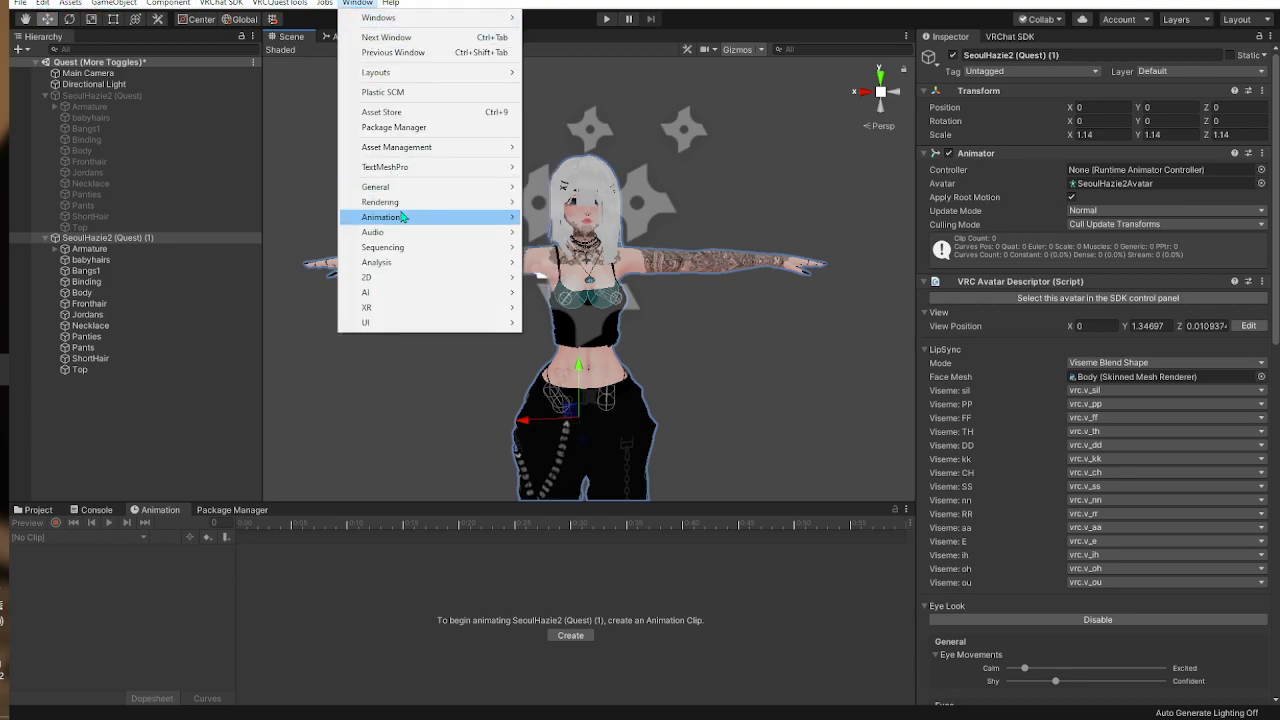
mouse_move(402, 217)
click(568, 231)
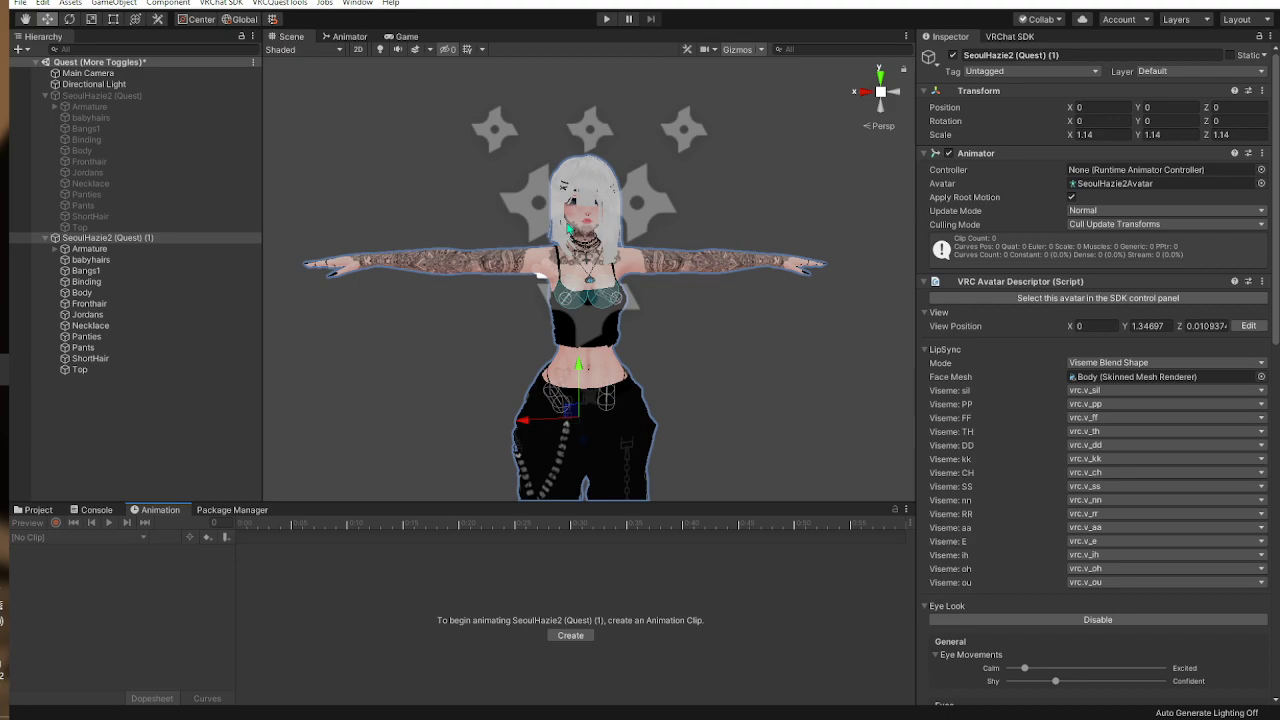
Step: Create an animation clip named HairON for the duplicated avatar in the Assets folder
click(136, 239)
scroll(620, 230, up, 2)
right_drag(620, 230, 608, 210)
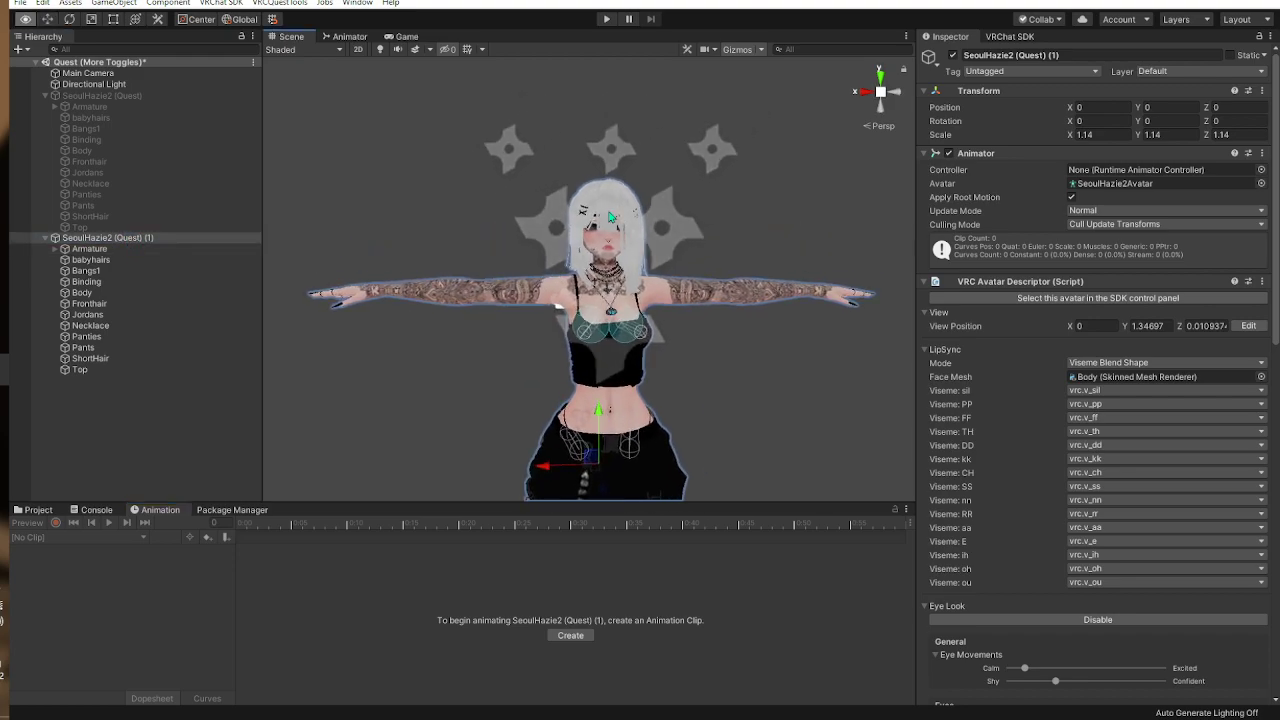
click(570, 635)
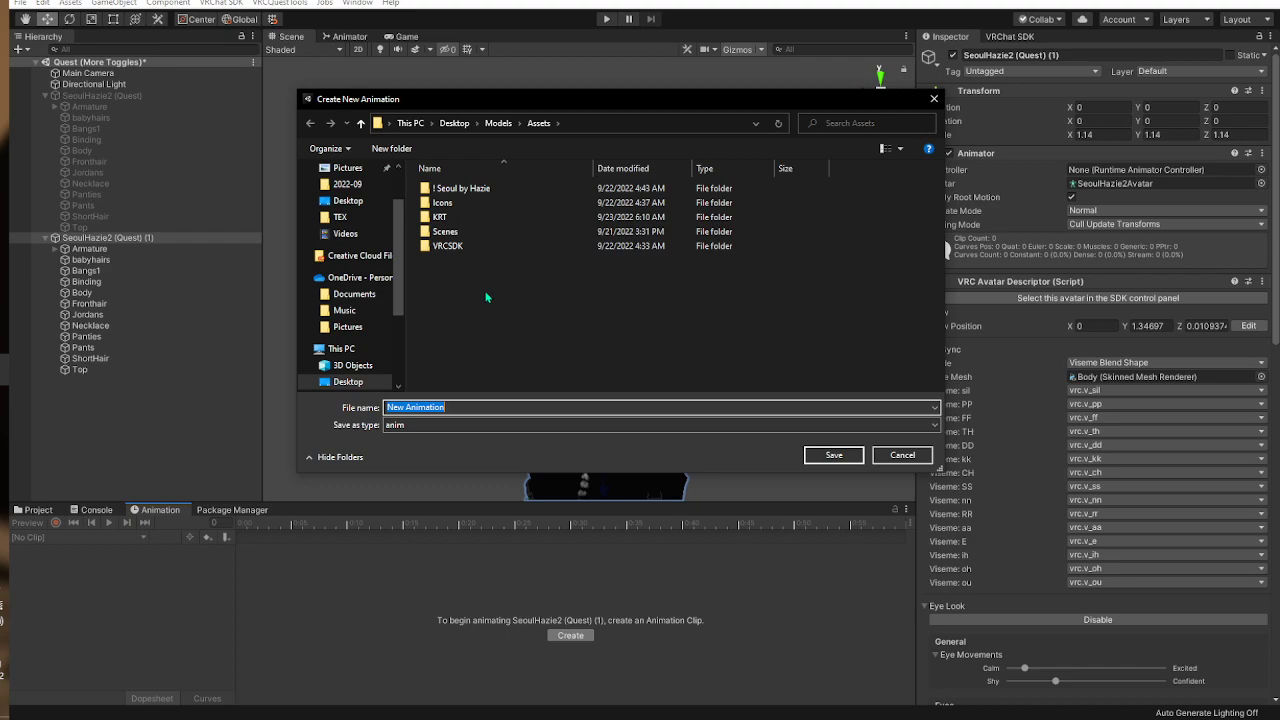
text(HairON)
click(845, 459)
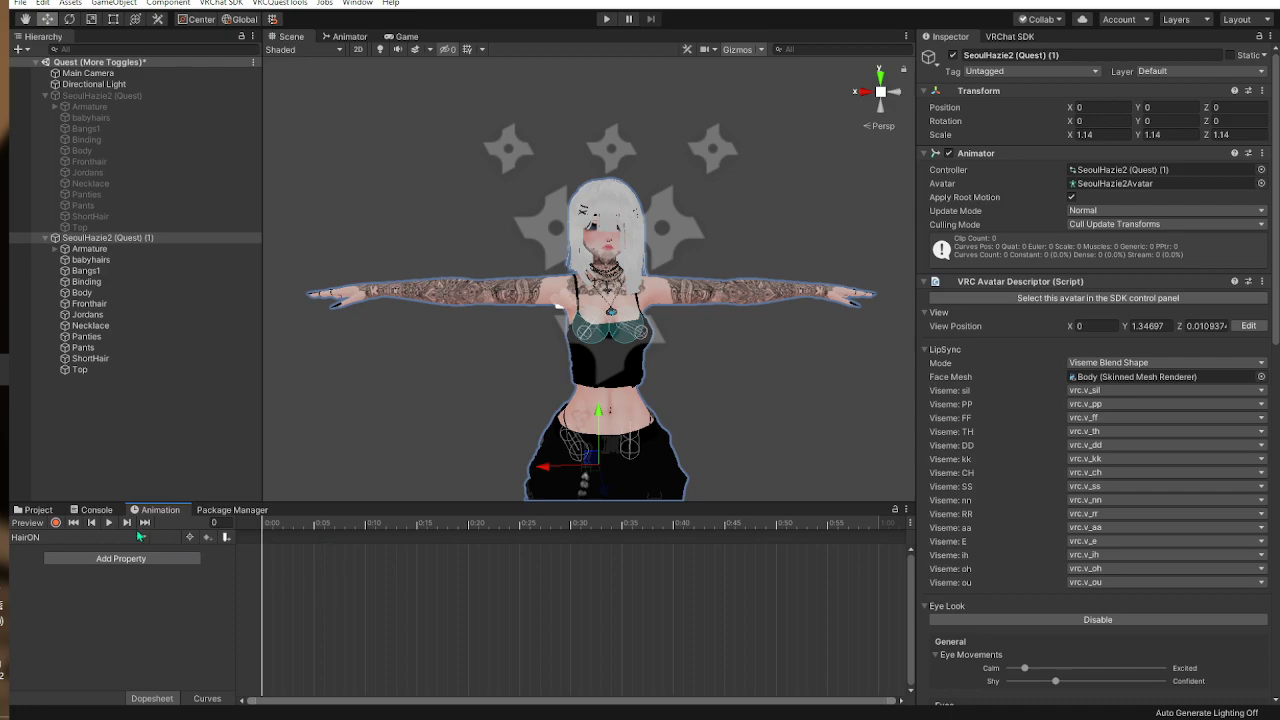
Step: Record ShortHair as active at the start of the HairON clip and copy that keyframe to frame 5
middle_drag(646, 247, 637, 306)
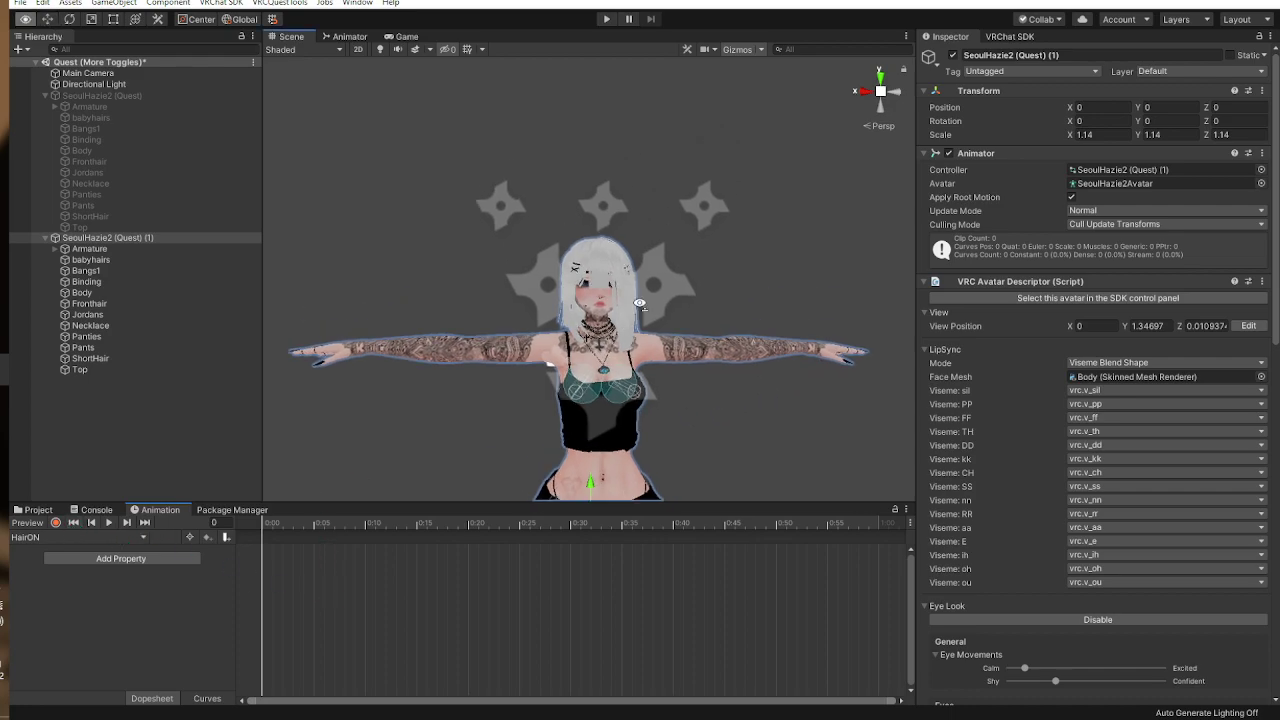
scroll(637, 306, up, 8)
click(56, 523)
right_drag(482, 360, 612, 352)
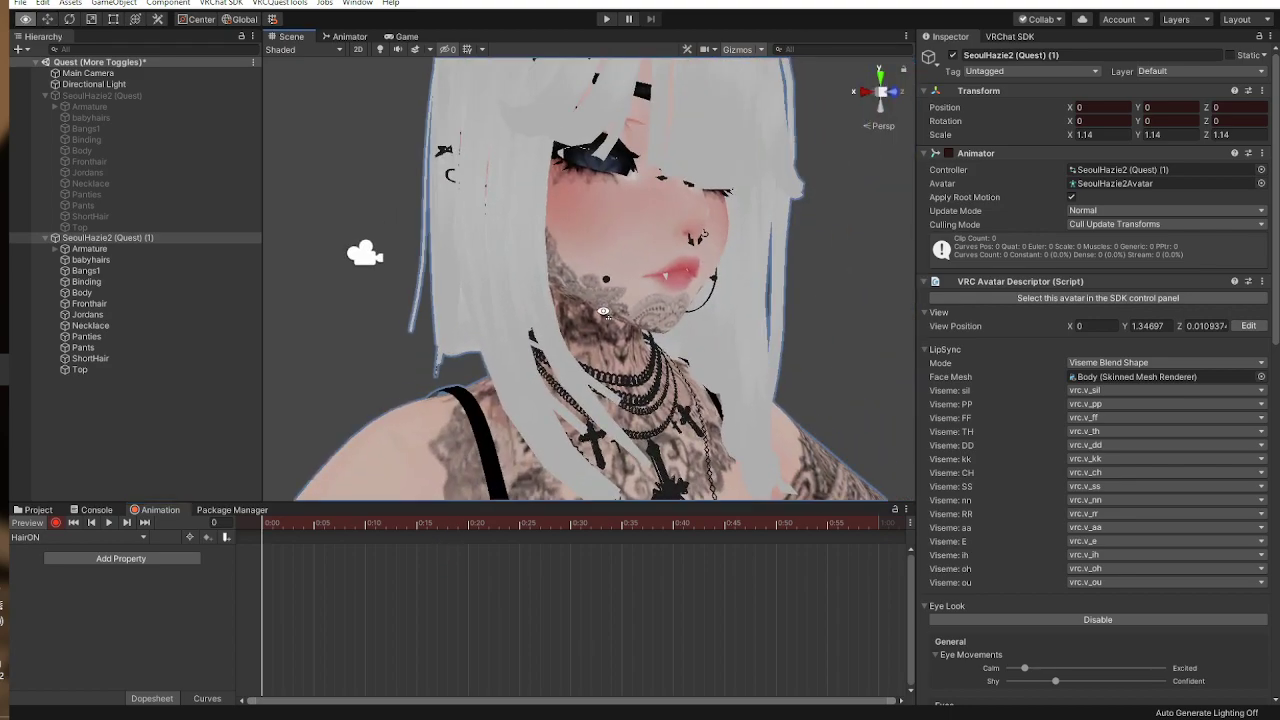
scroll(470, 345, down, 6)
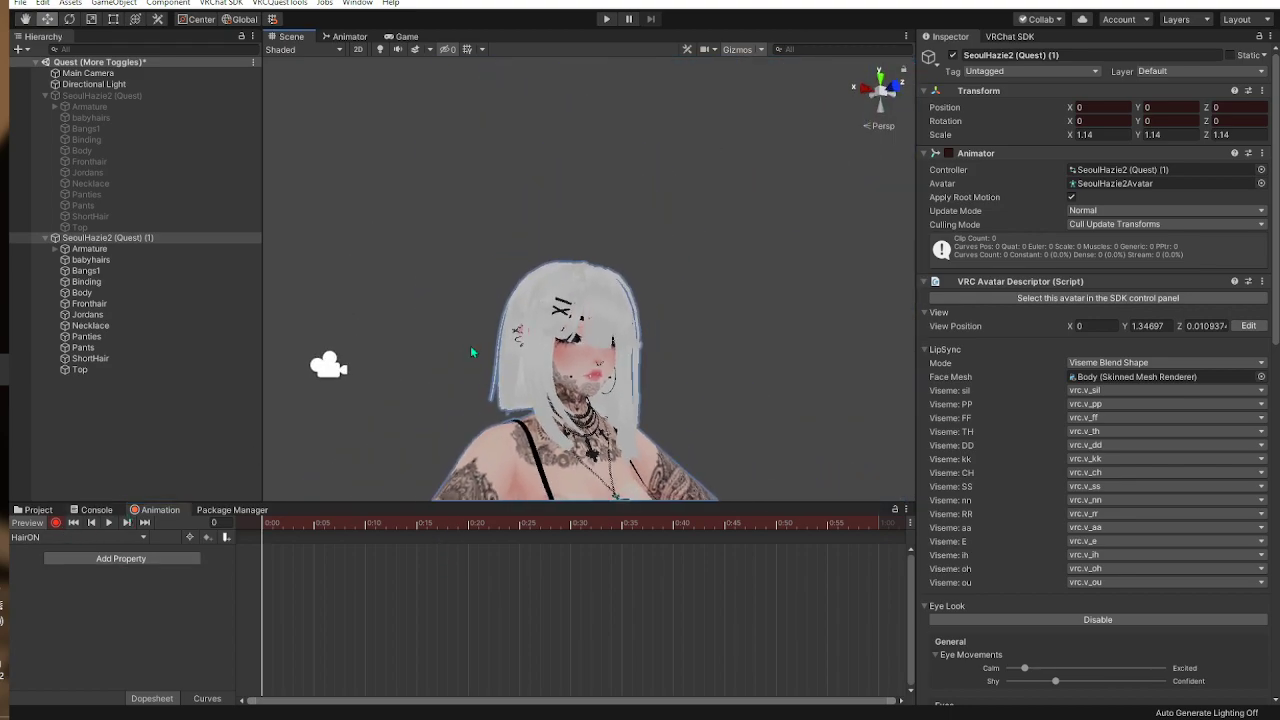
click(515, 370)
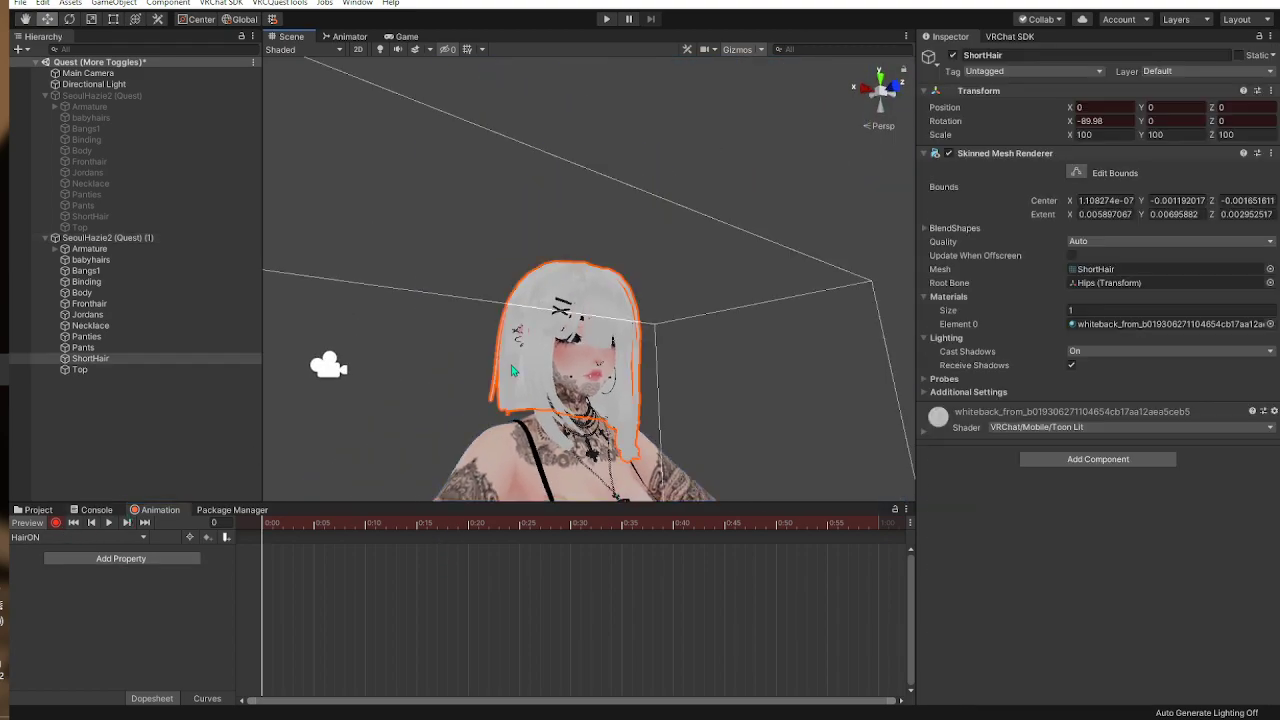
click(954, 55)
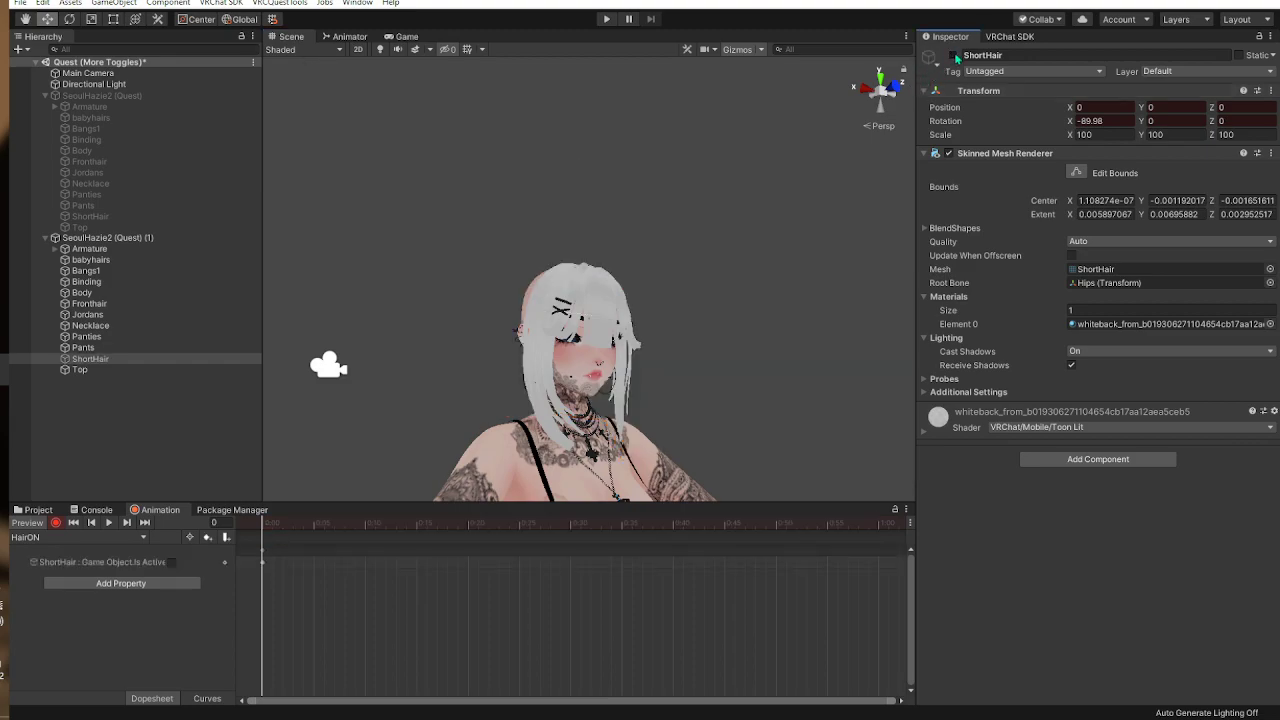
click(954, 55)
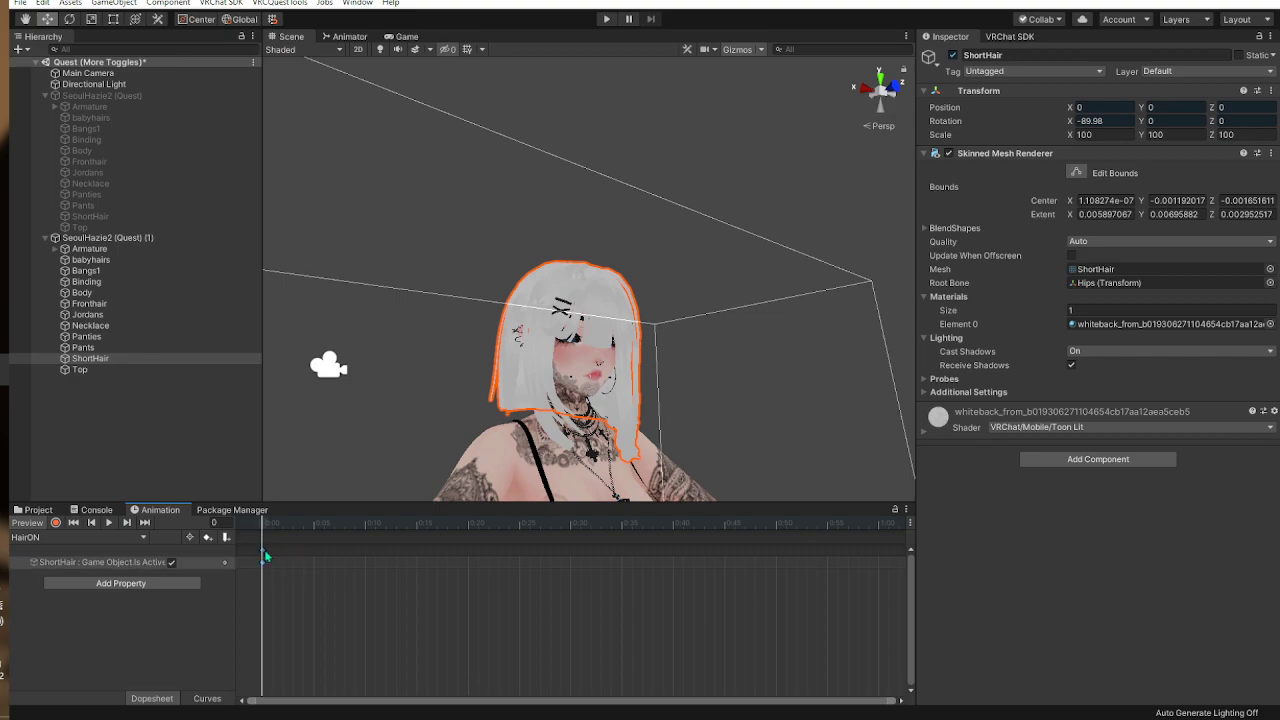
click(316, 526)
key(ctrl+v)
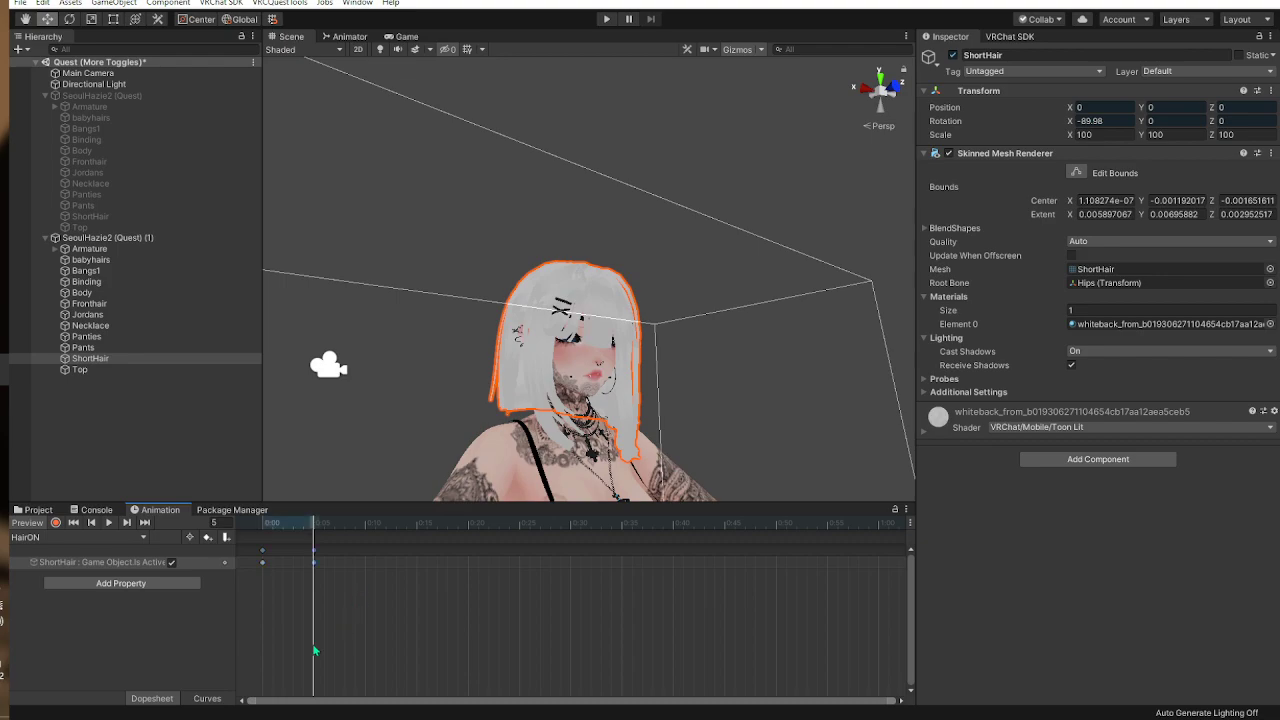
Step: Create a second animation clip named HairOFF in the Assets folder
click(93, 536)
click(82, 578)
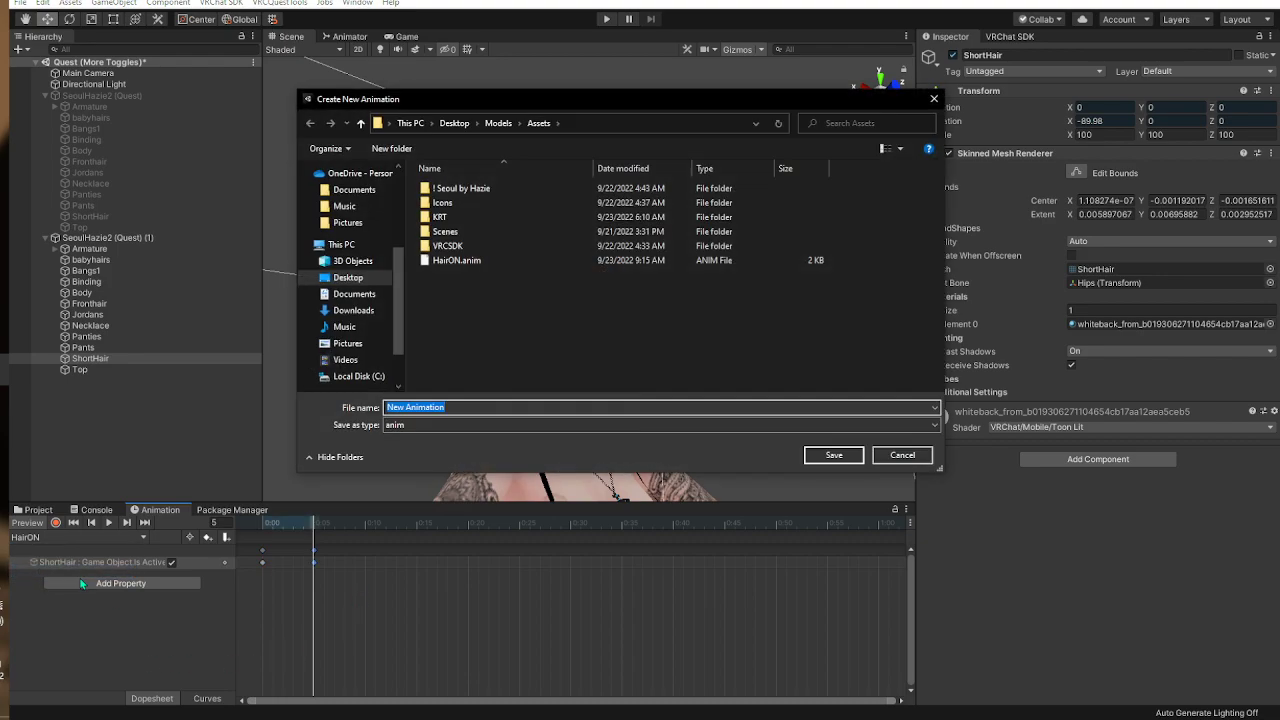
text(Haur)
key(BackSpace)
key(BackSpace)
text(irOF)
key(Return)
Step: Paste the ShortHair keyframe into HairOFF, set it to inactive and copy it to frame 5
key(ctrl+v)
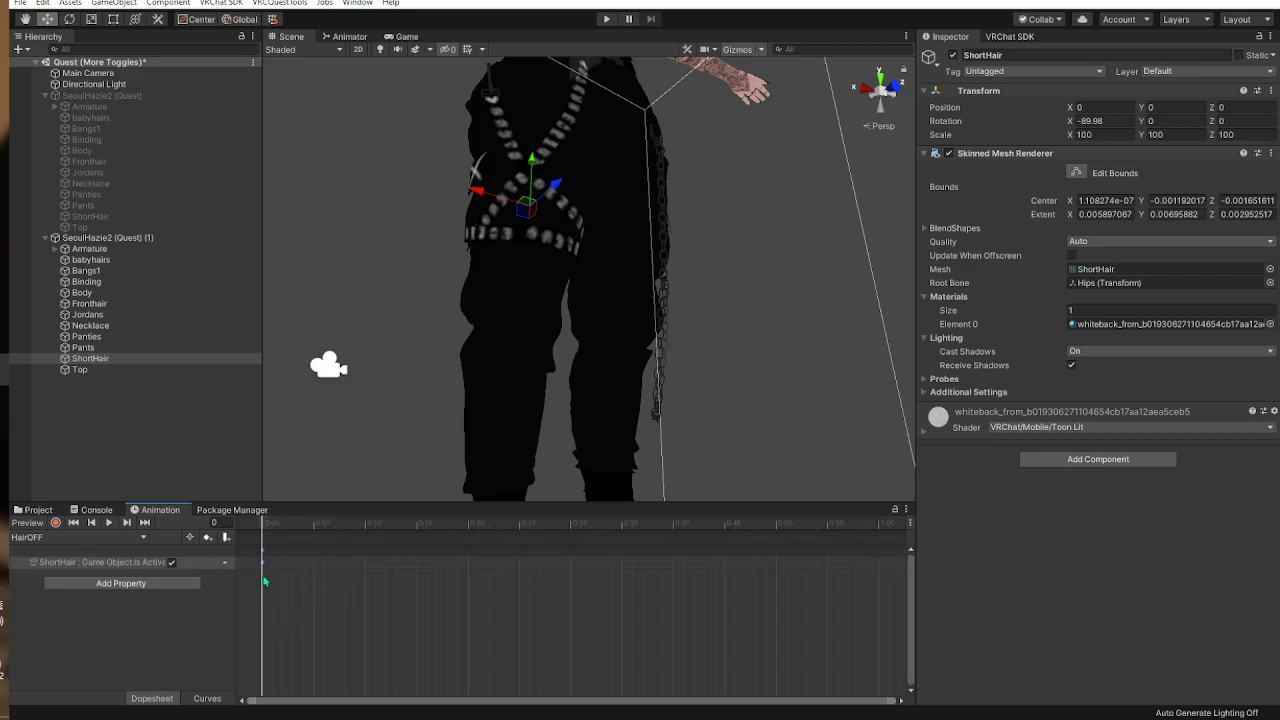
click(171, 562)
click(172, 563)
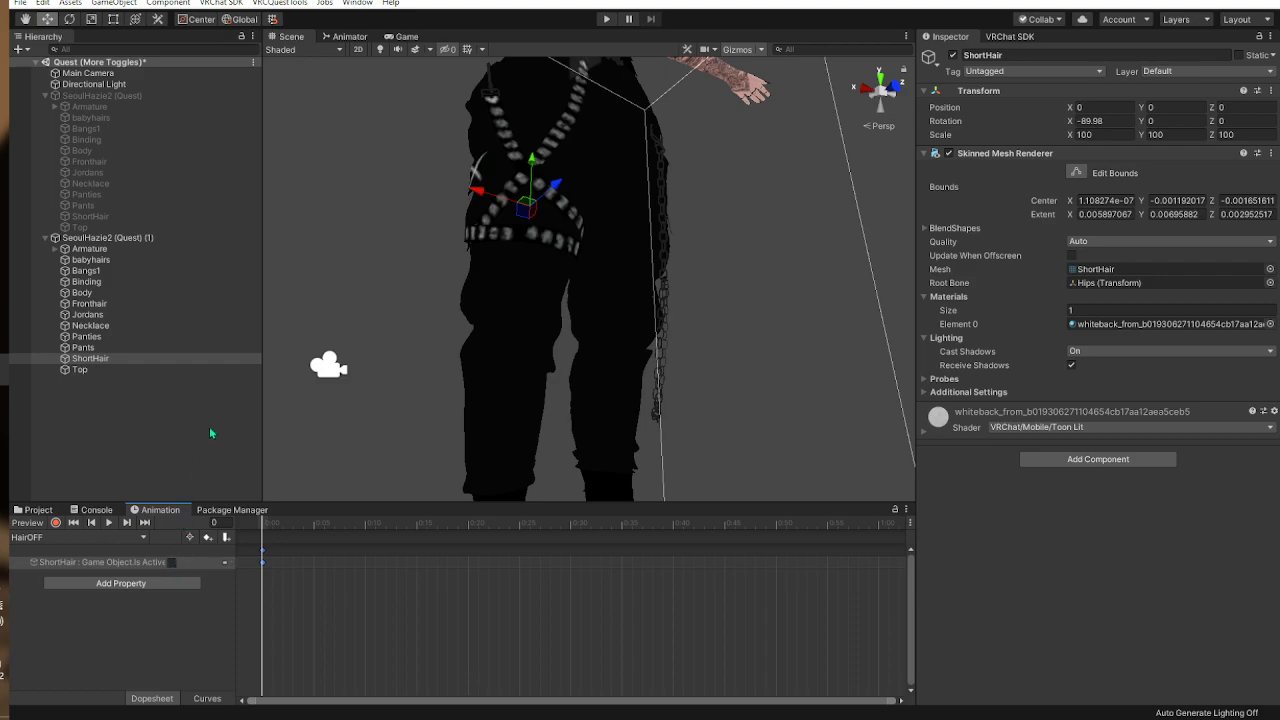
click(173, 563)
click(312, 530)
key(ctrl+v)
alt+drag(484, 335, 760, 322)
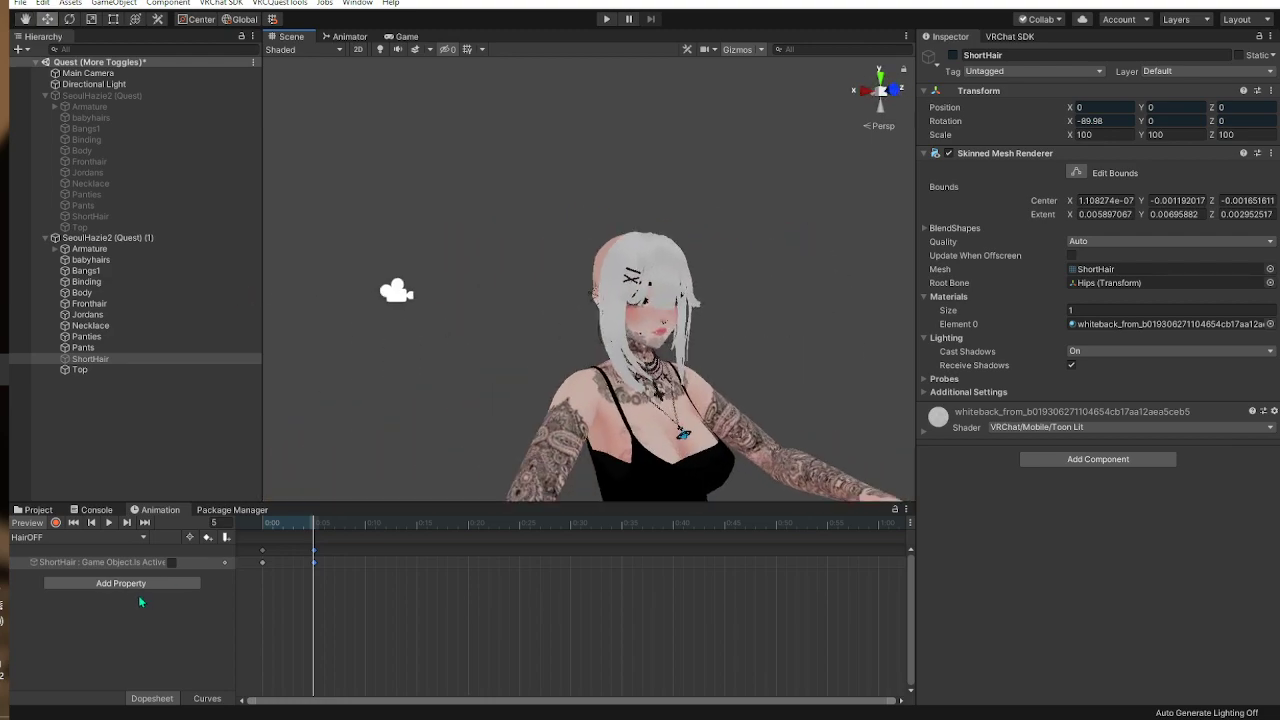
Step: Create a new animation clip named PantsON for the duplicated avatar
click(28, 537)
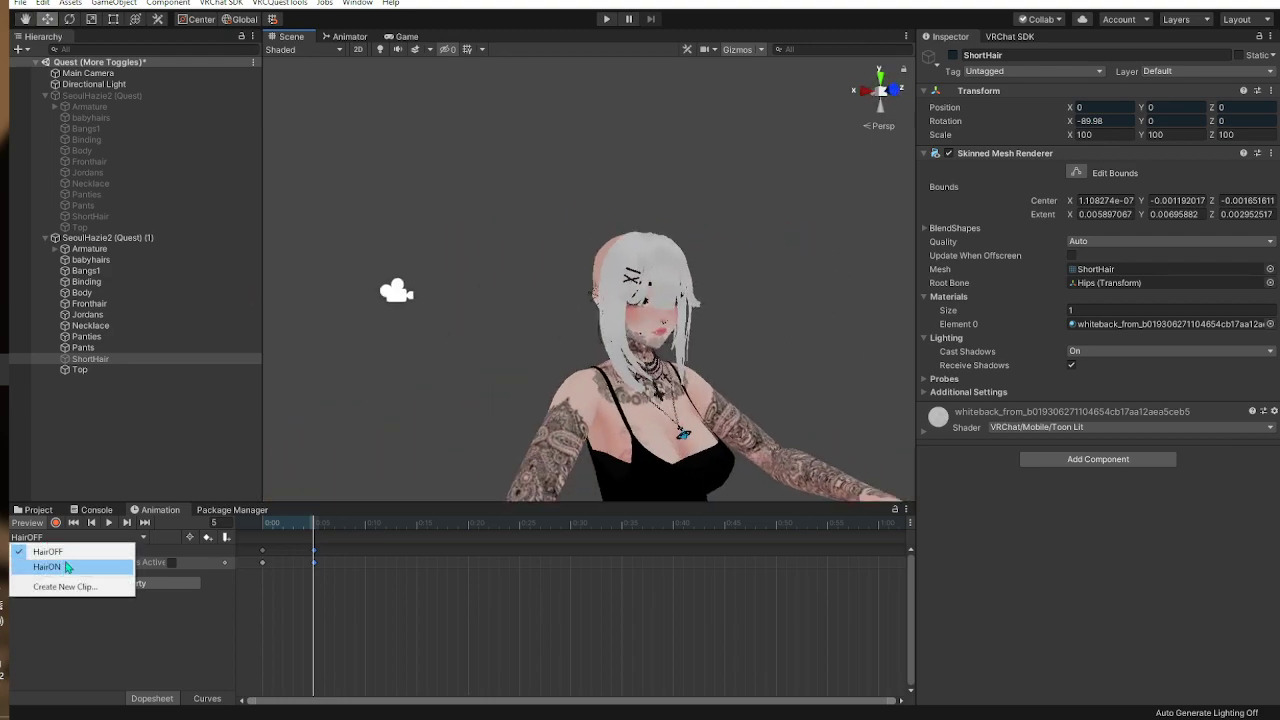
click(297, 640)
alt+drag(610, 300, 650, 355)
scroll(650, 355, down, 6)
middle_drag(650, 355, 535, 305)
click(28, 537)
click(60, 586)
text(PantsON)
key(Return)
Step: Start recording in the PantsON clip and key the Pants object as active at frame 0
key(f)
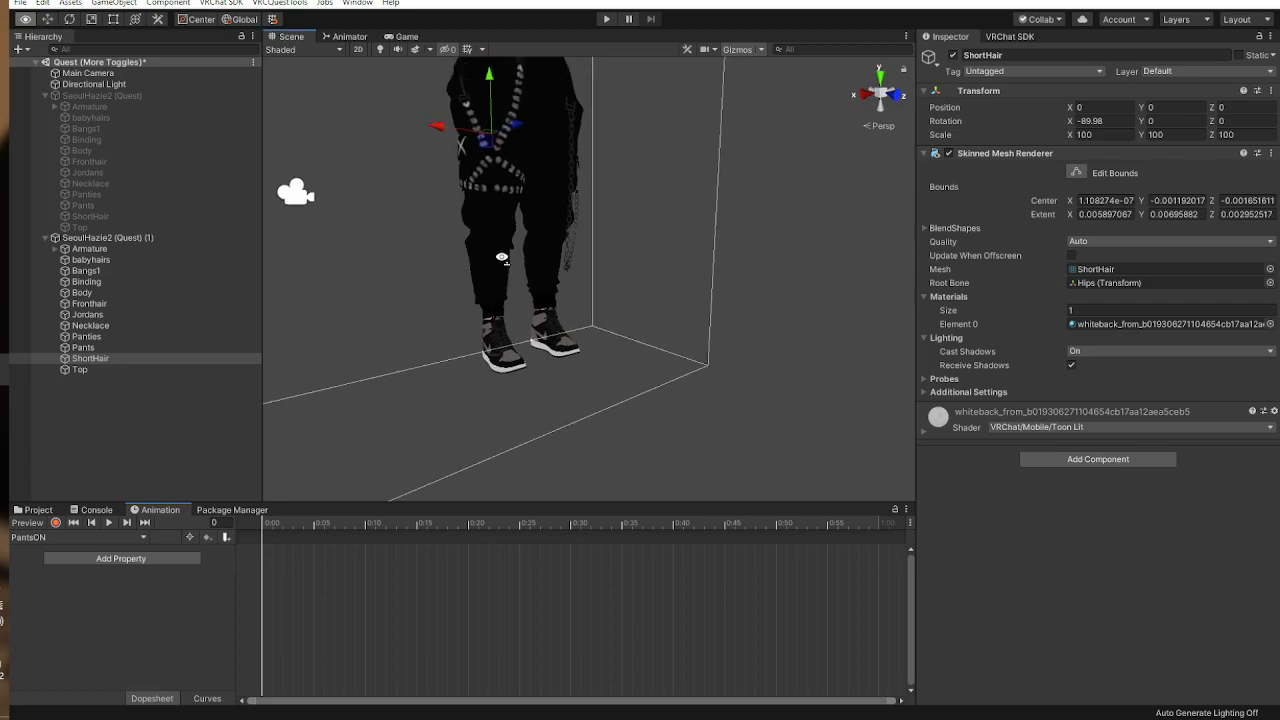
click(55, 523)
right_drag(537, 284, 534, 460)
scroll(528, 420, up, 5)
click(530, 392)
right_drag(567, 391, 570, 393)
scroll(570, 393, down, 5)
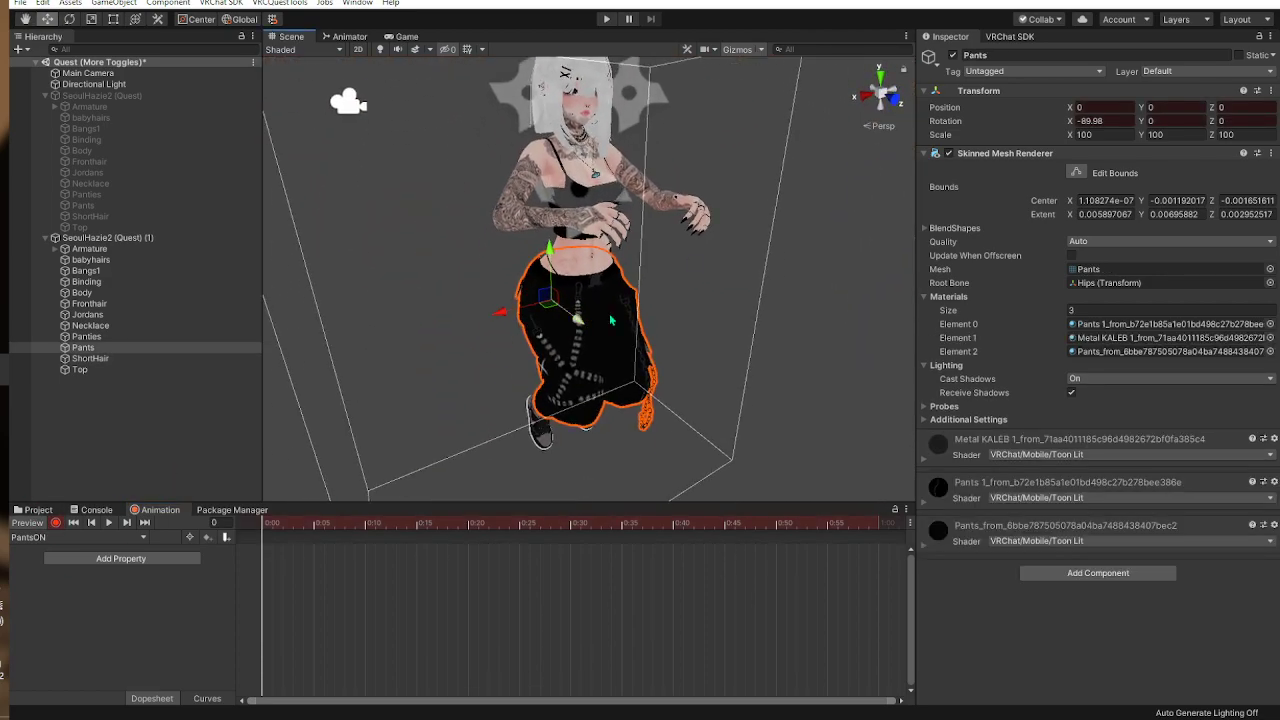
click(952, 55)
click(952, 55)
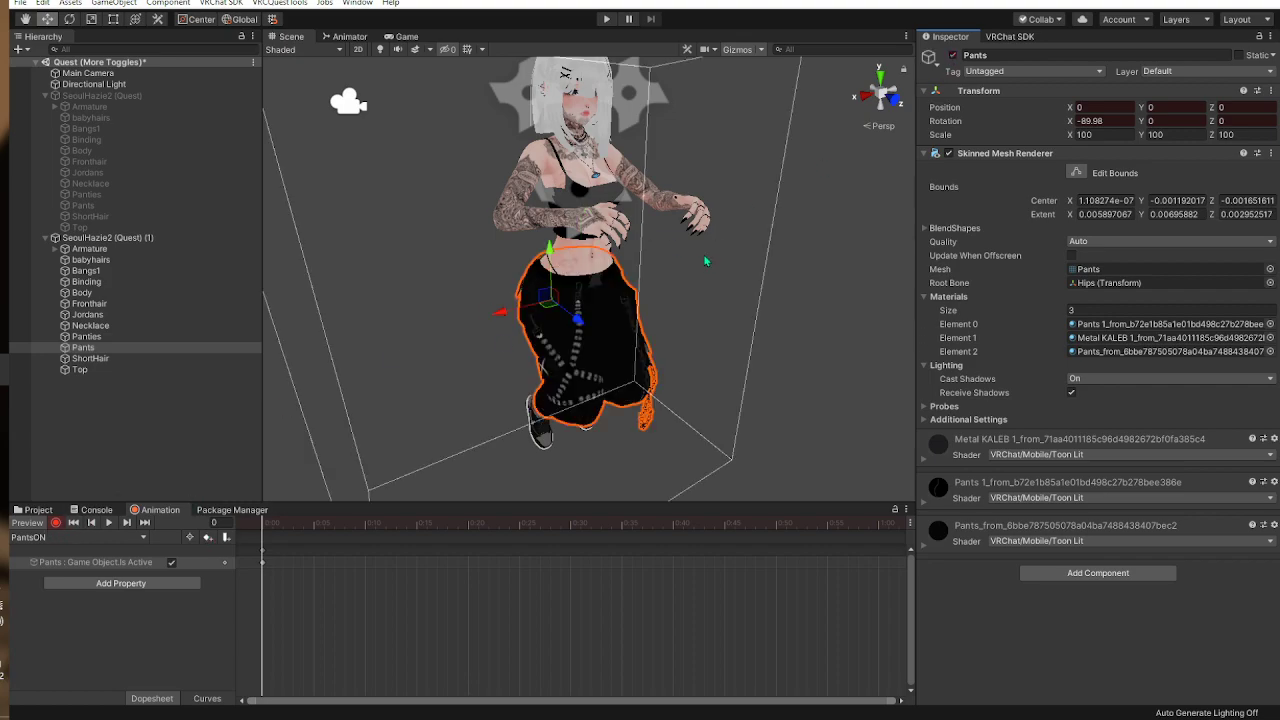
Step: Hide Pants to expose the legs and record the Body mesh's PantsOn blend shape at 100 in the PantsON clip
click(952, 56)
right_drag(674, 225, 508, 234)
key(w)
key(d)
click(586, 258)
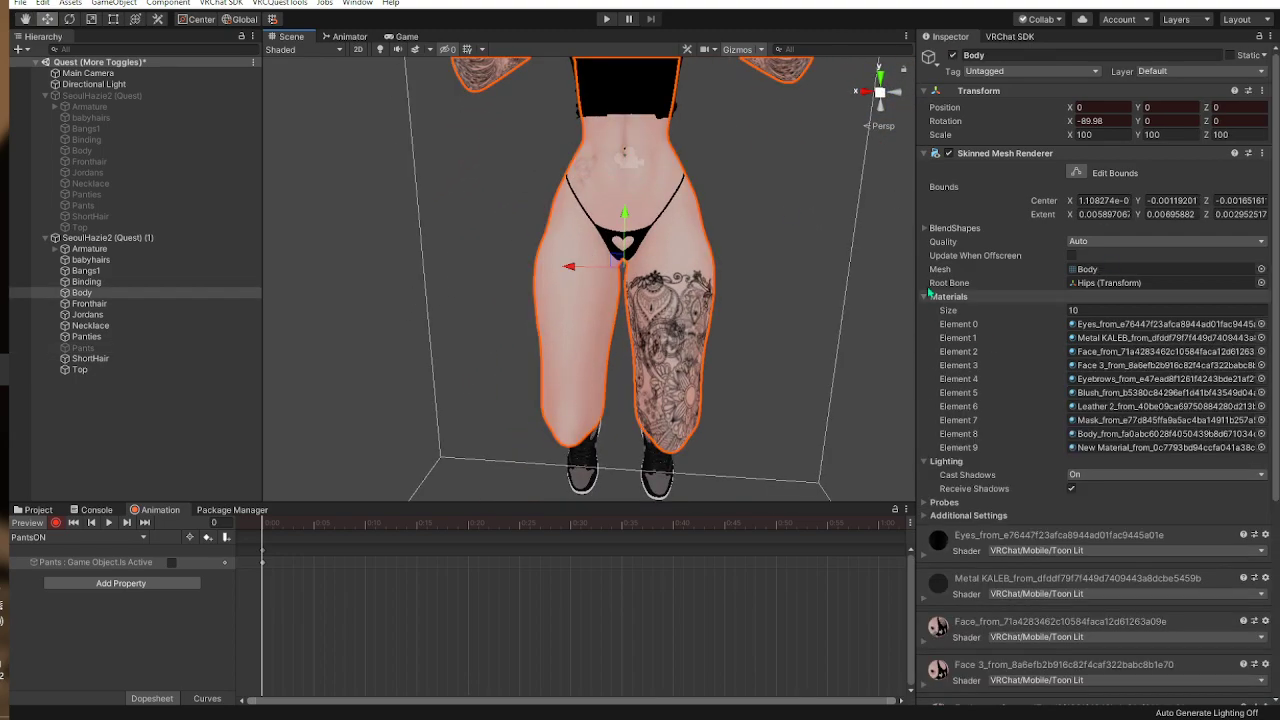
click(927, 228)
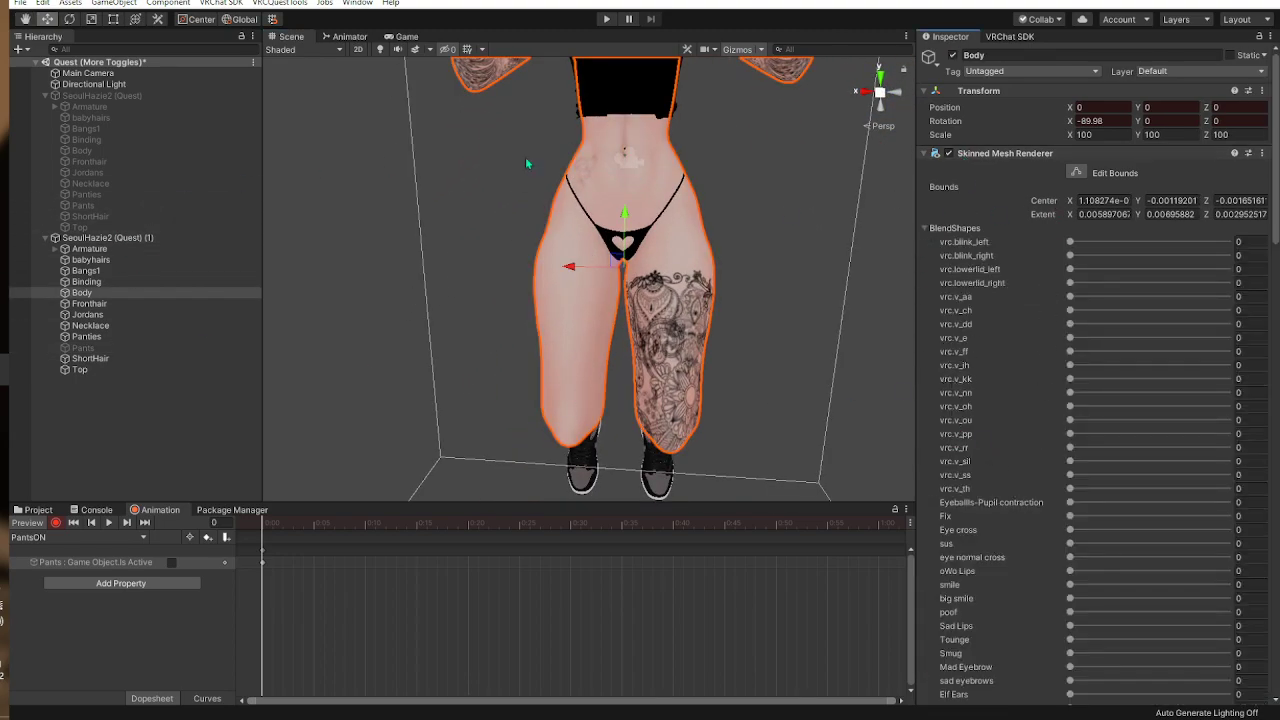
scroll(1008, 420, down, 15)
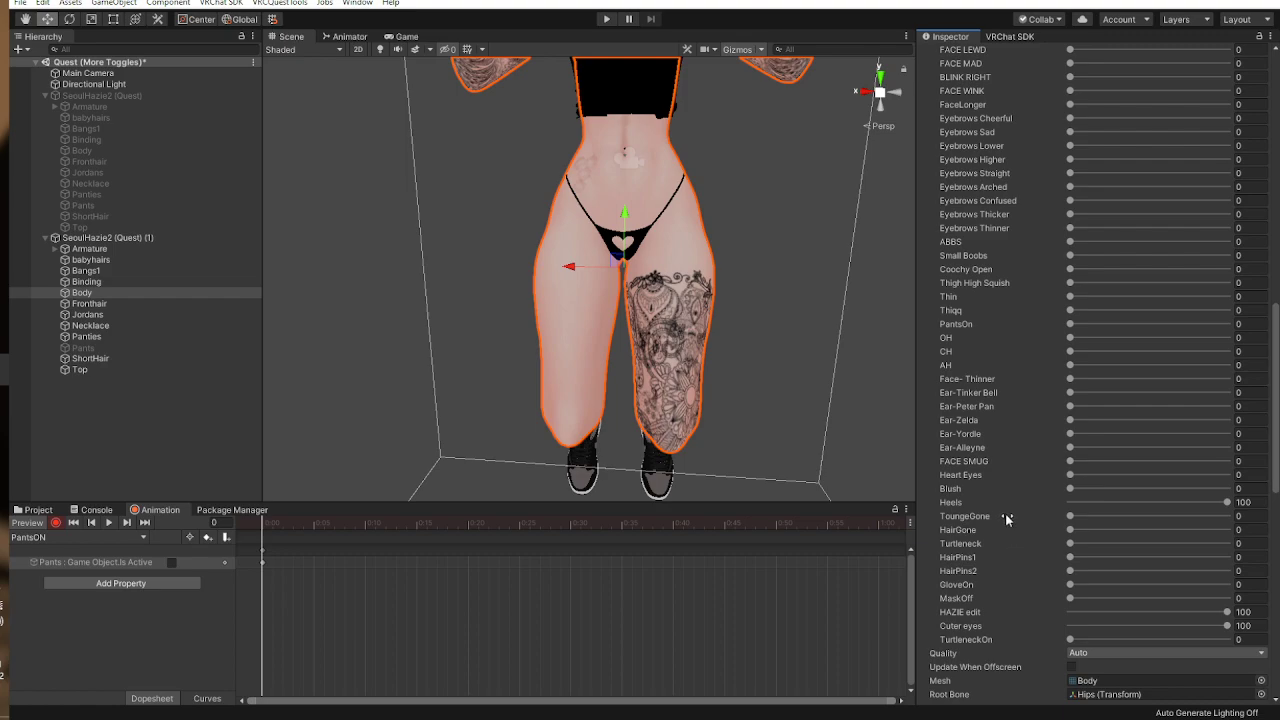
drag(984, 329, 1278, 337)
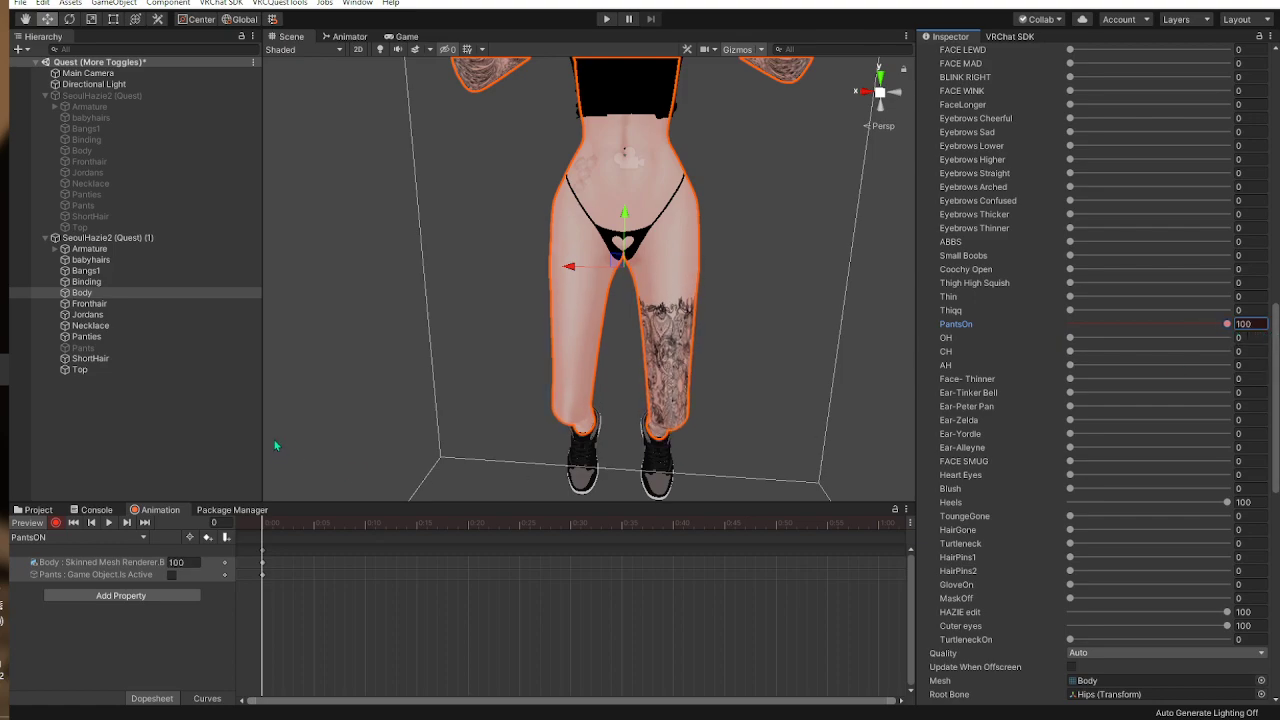
Step: Stop recording PantsON, set Pants to active at frame 0, and key both properties at frame 5
click(56, 522)
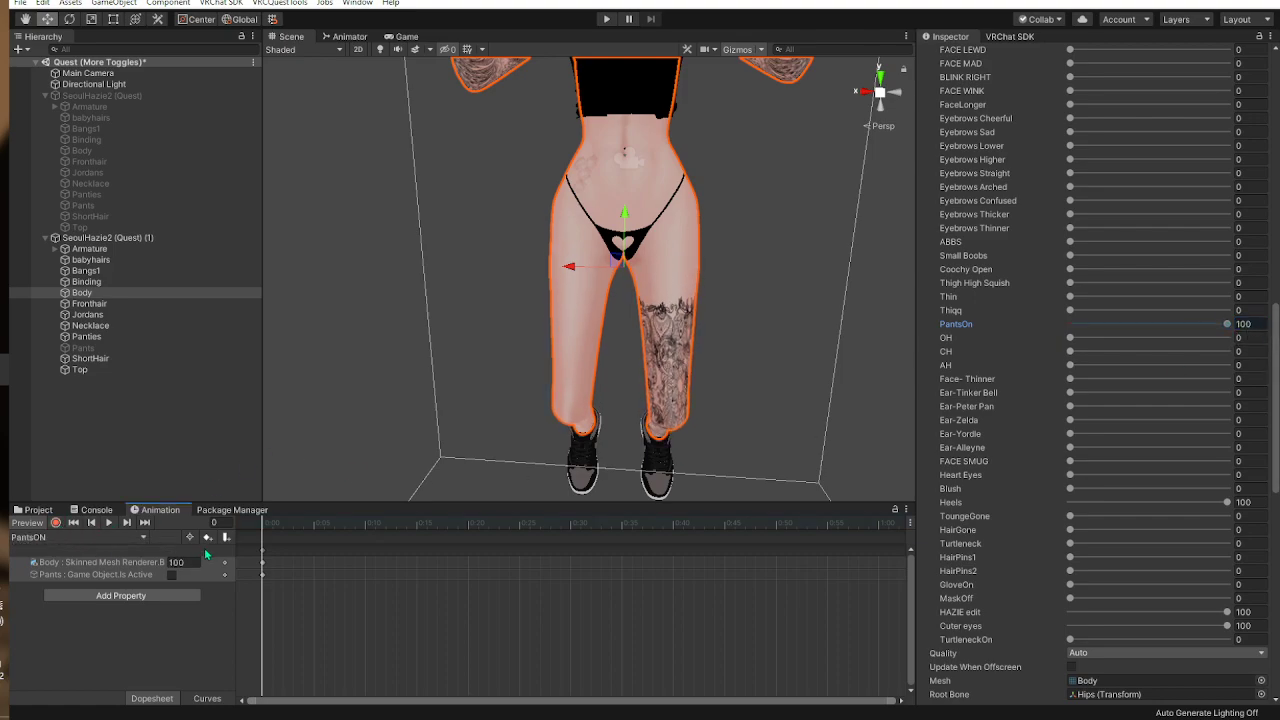
click(172, 576)
scroll(530, 312, up, 2)
alt+drag(530, 312, 655, 326)
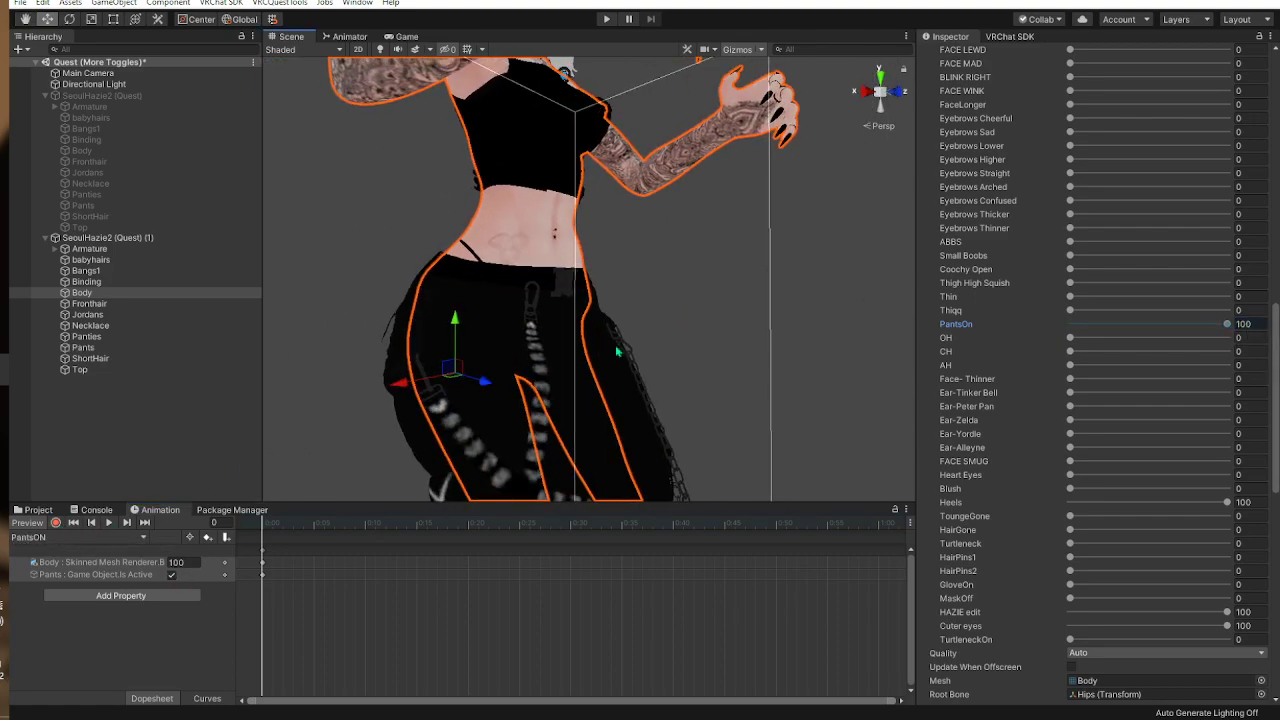
click(263, 551)
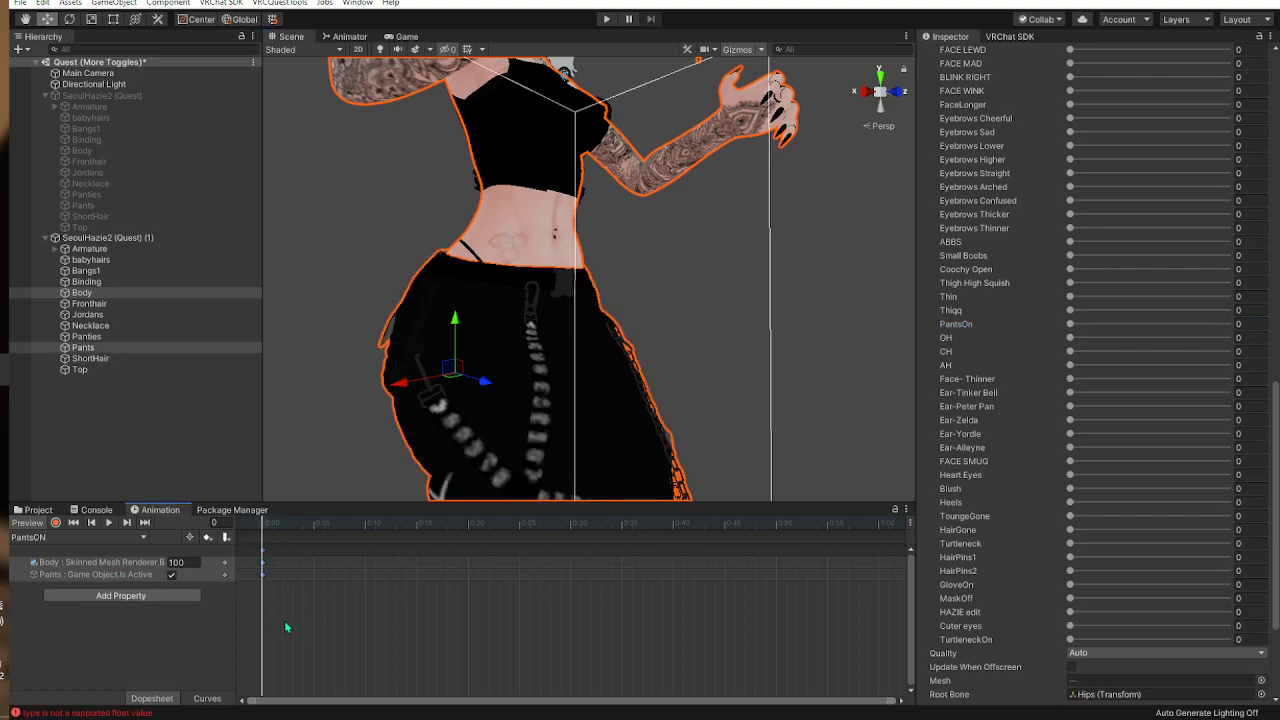
click(314, 526)
click(207, 537)
Step: Create a new animation clip named PantsOFF
click(78, 537)
click(50, 603)
text(PantsOFF)
key(Return)
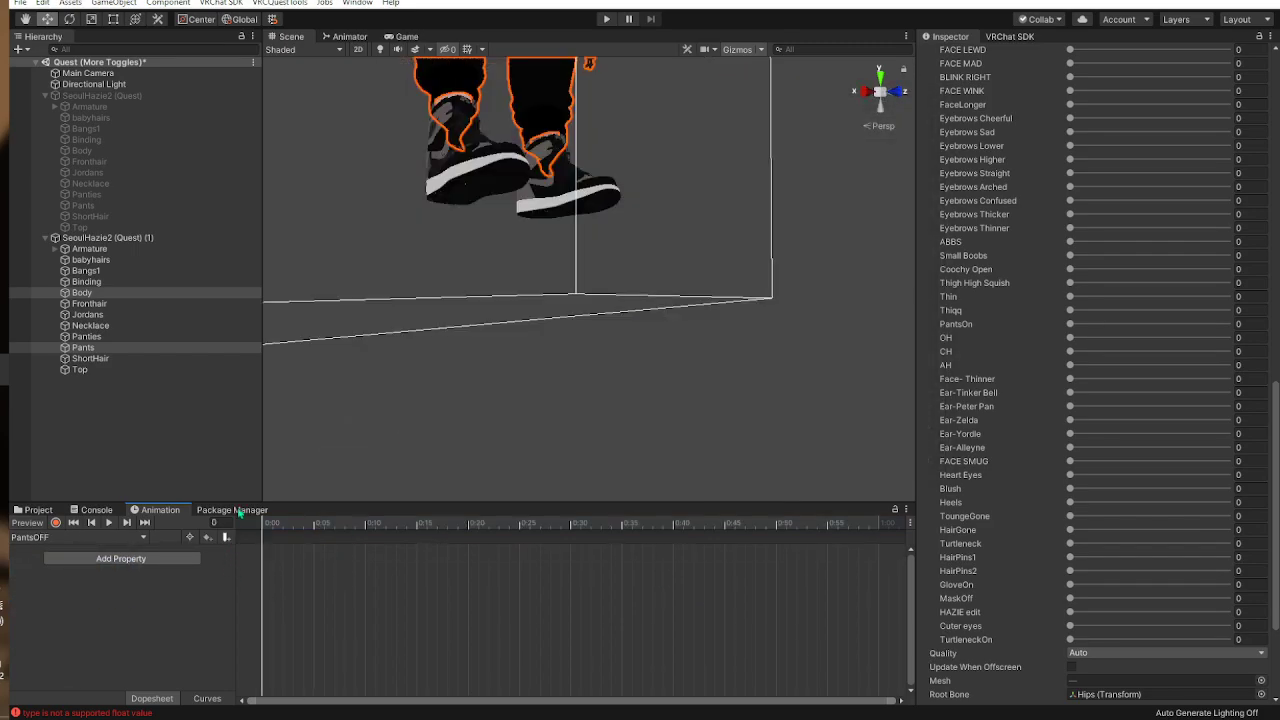
Step: Paste the copied keys into PantsOFF at frame 0, setting Pants to inactive and the Body blend shape to 0
key(f)
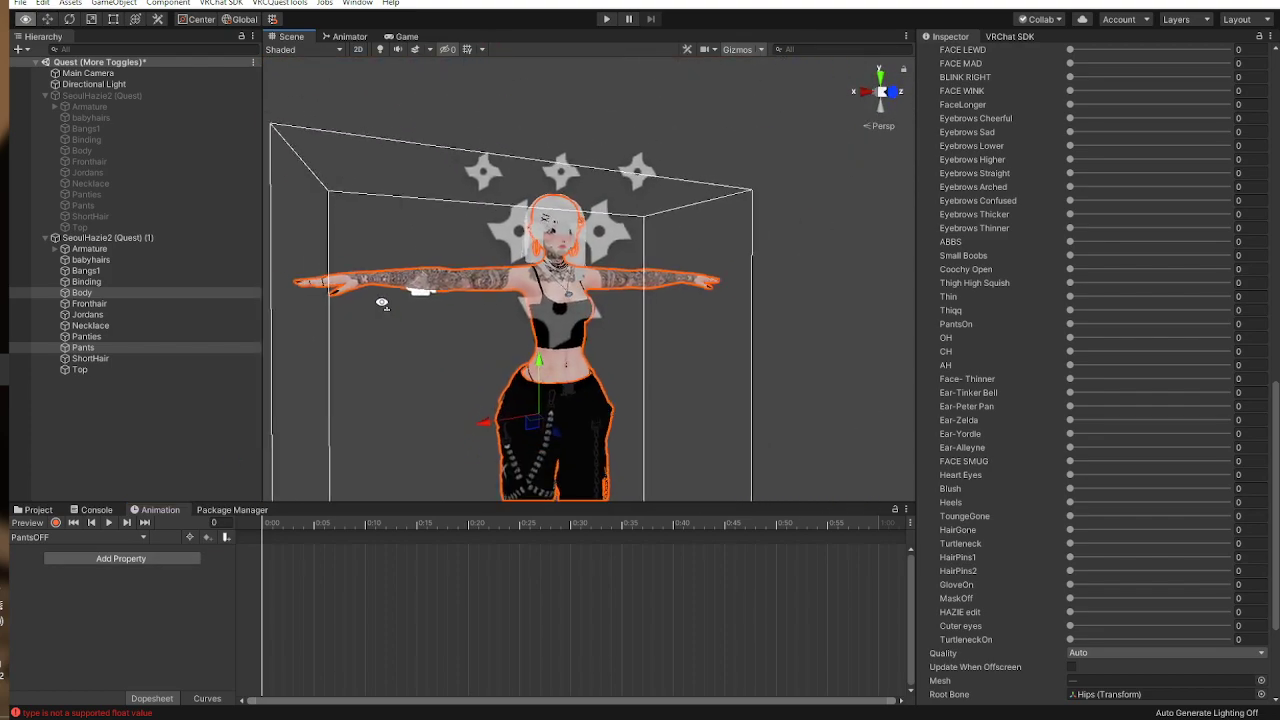
click(265, 534)
key(ctrl+v)
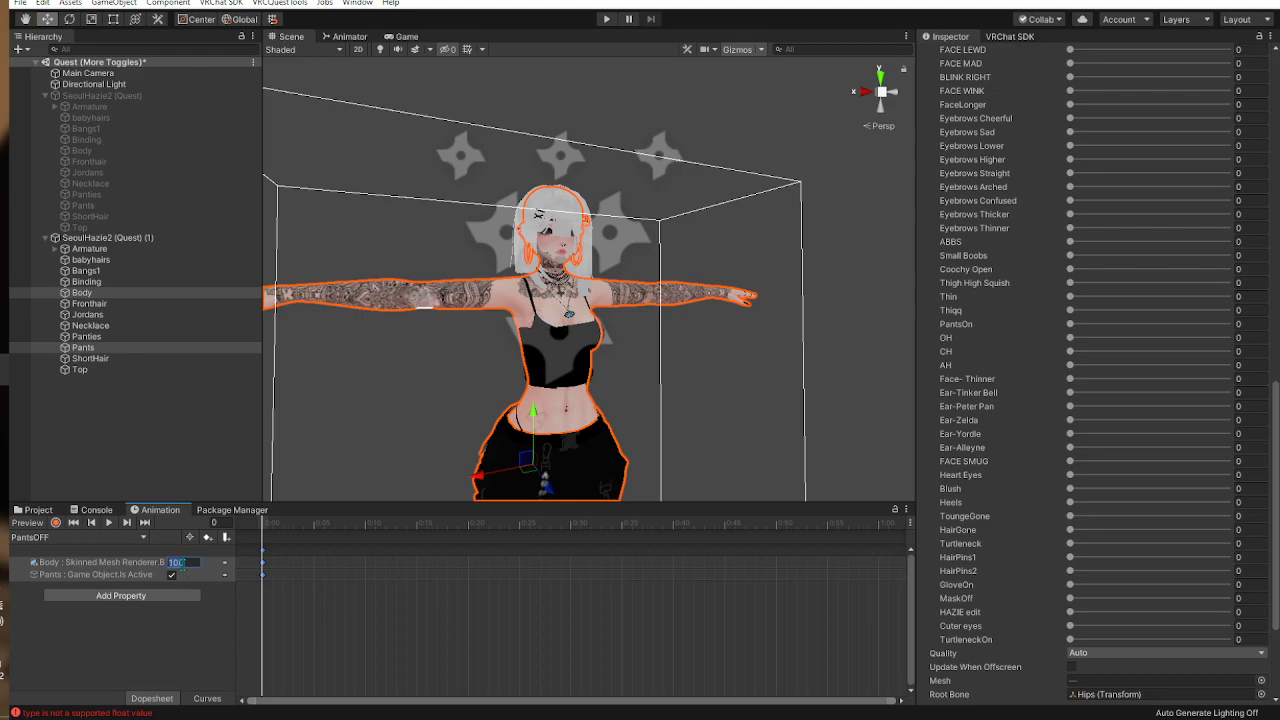
click(171, 578)
click(190, 561)
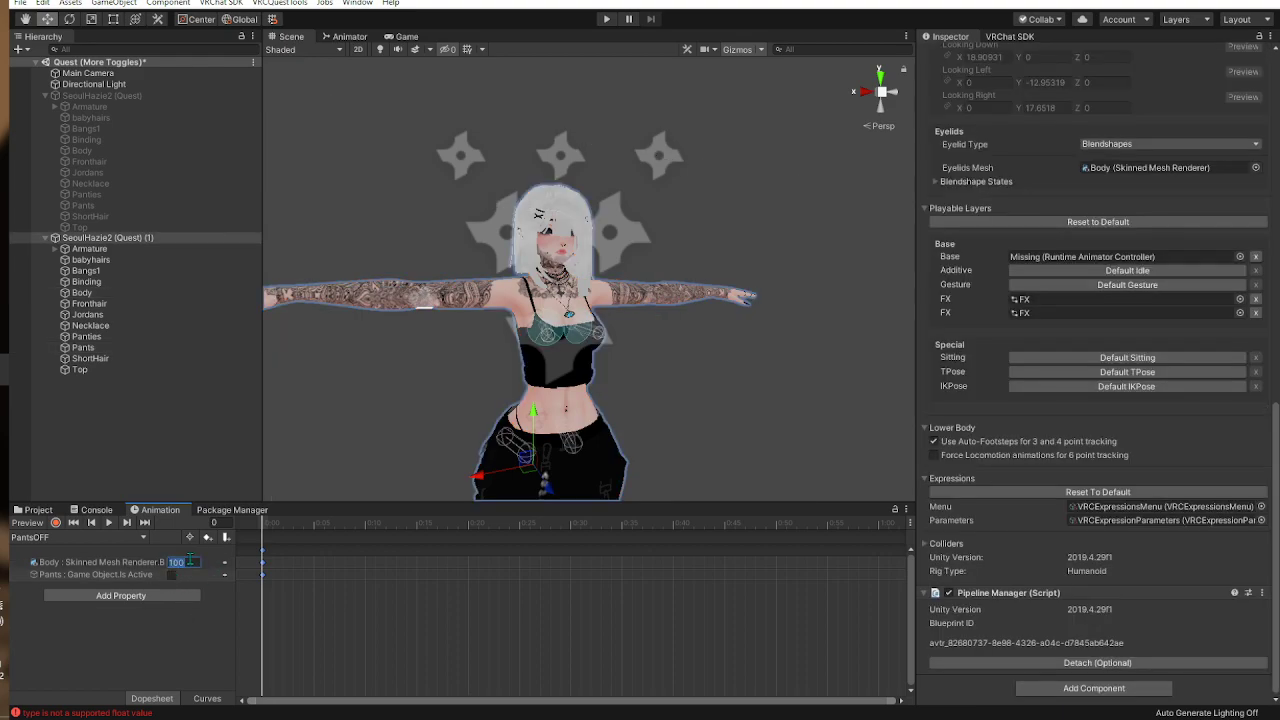
text(0)
Step: Copy the PantsOFF keyframes from frame 0 to frame 5
click(262, 553)
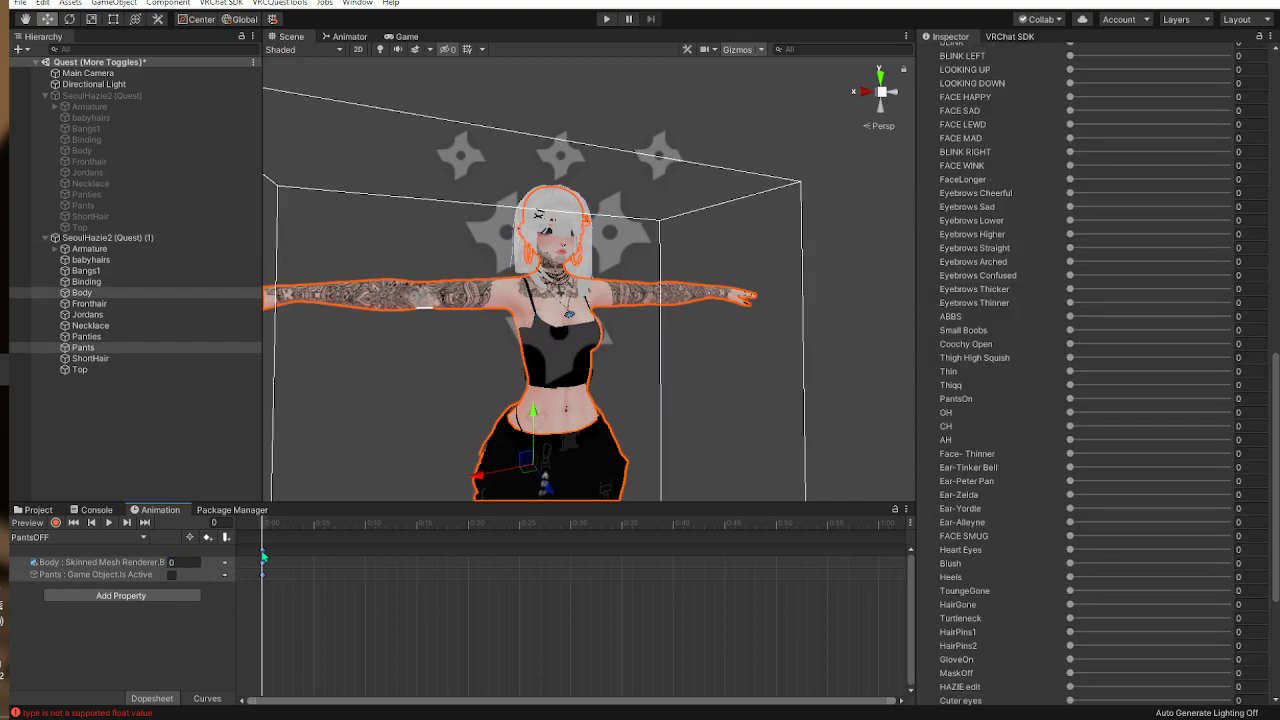
click(314, 527)
key(ctrl+v)
right_drag(480, 269, 380, 300)
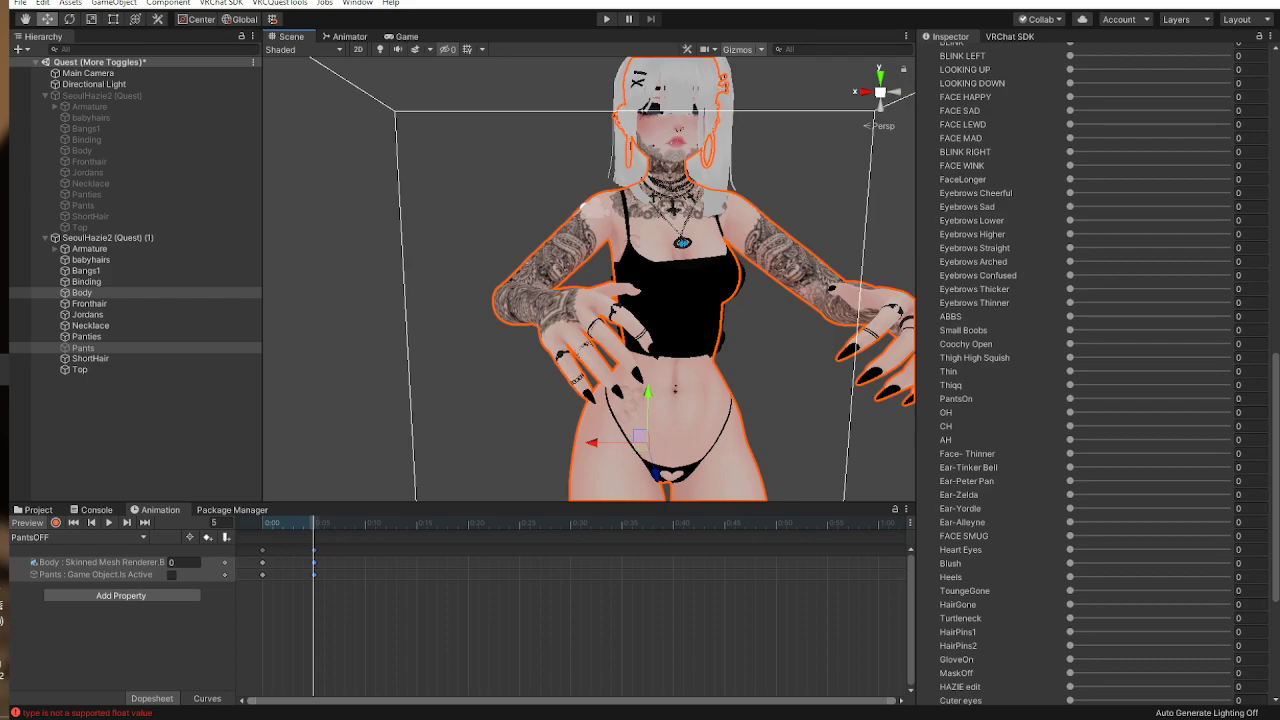
scroll(492, 190, down, 5)
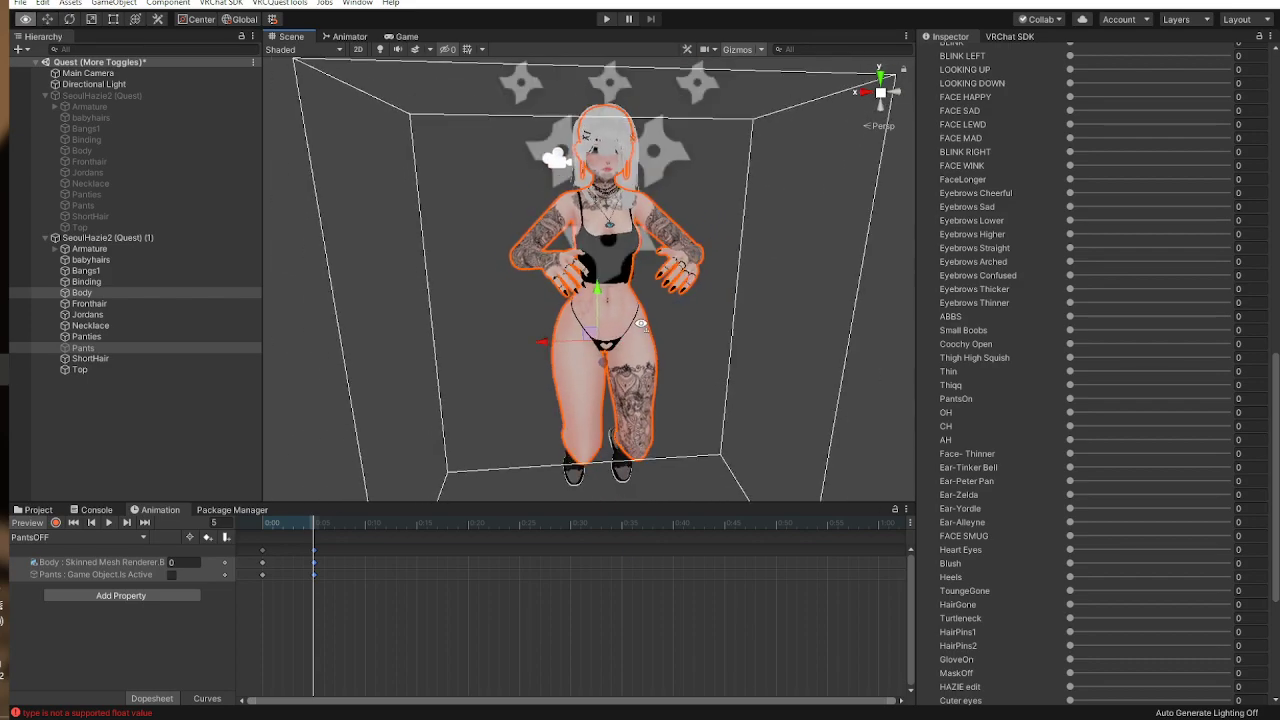
Step: Delete the duplicated avatar and reactivate the original SeoulHazie2 (Quest) avatar
click(107, 237)
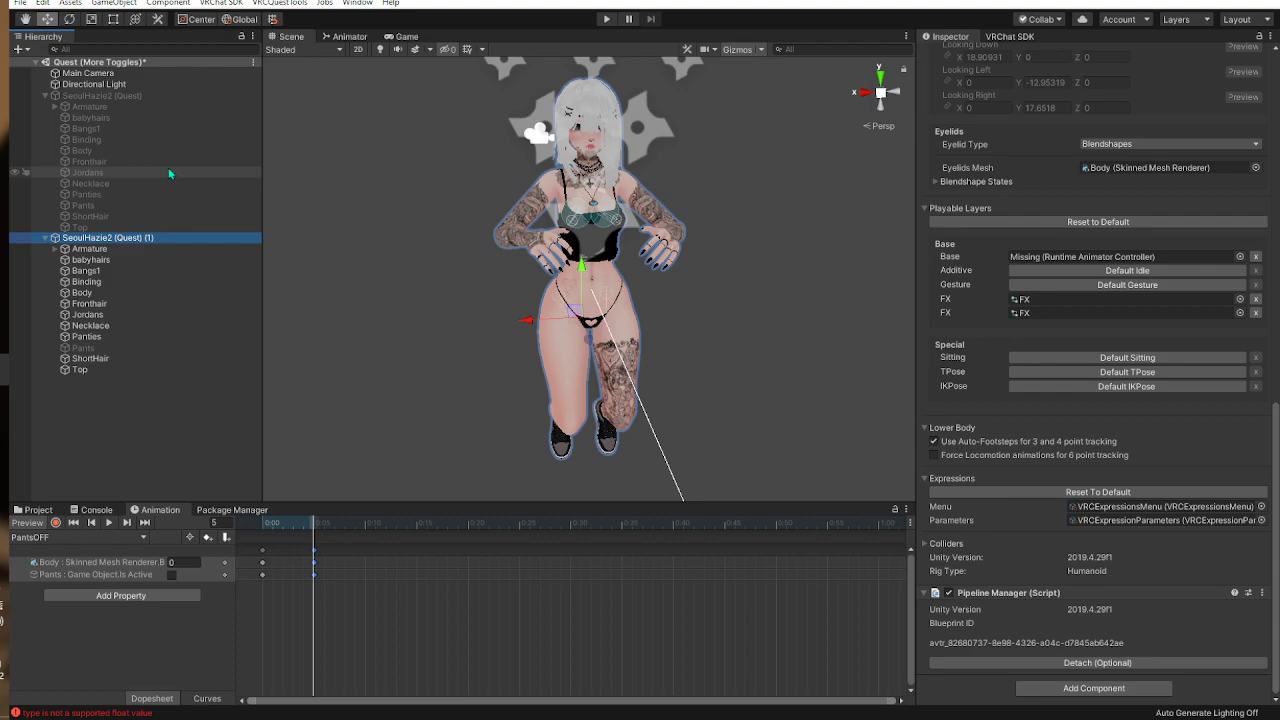
key(Delete)
click(110, 95)
click(953, 56)
right_drag(722, 320, 645, 390)
Step: Add the HairON clip as the default state of the FX controller's Hair layer, with HairOFF as a second state above it
click(37, 511)
right_drag(427, 449, 429, 416)
click(350, 37)
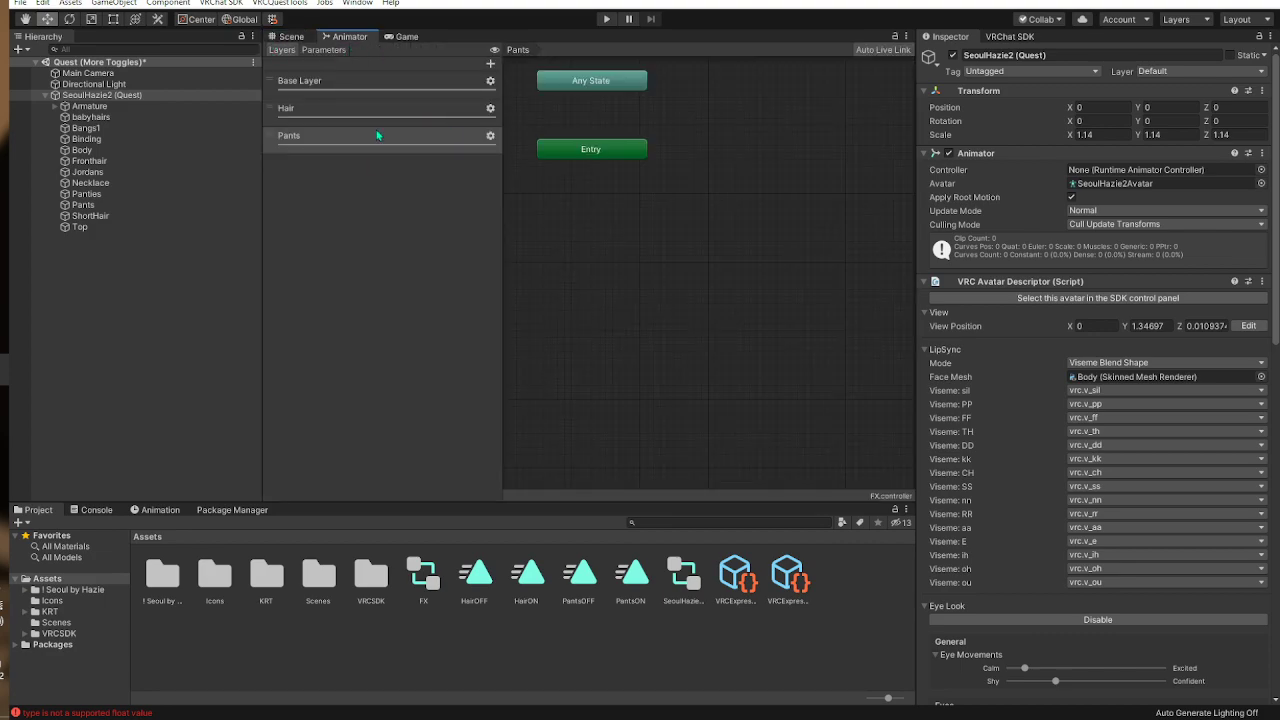
click(380, 108)
scroll(668, 425, up, 2)
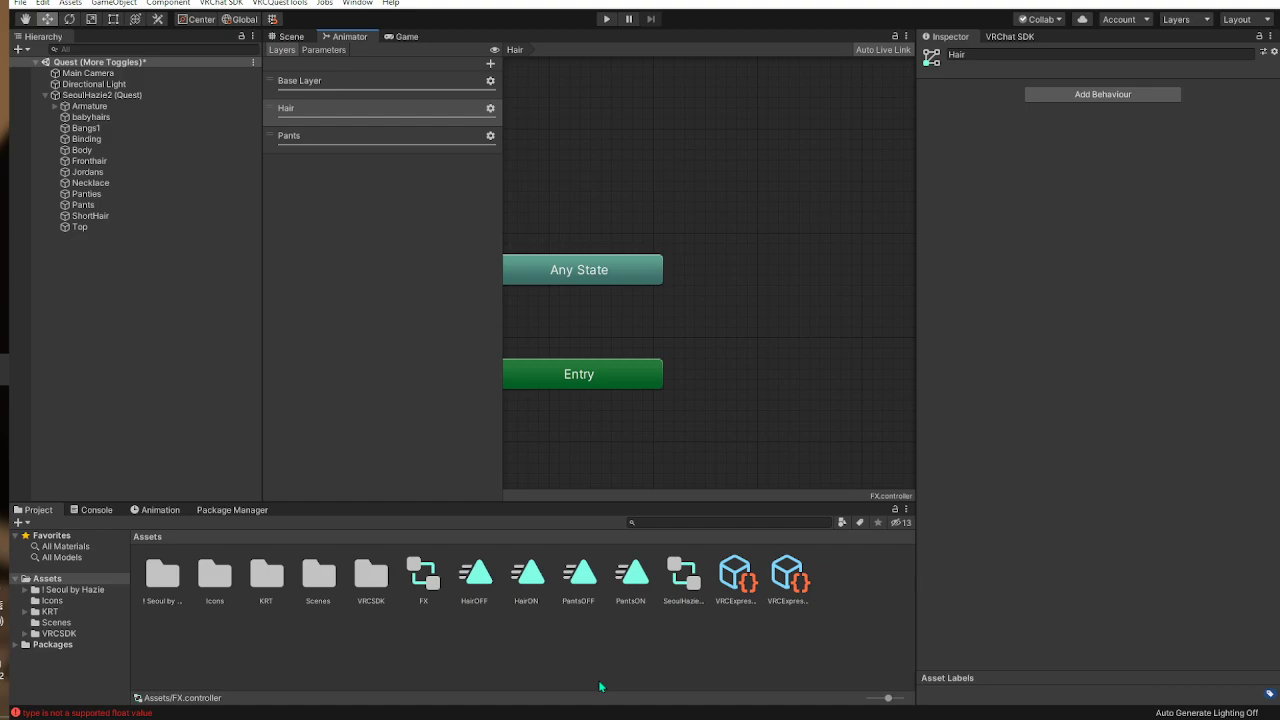
drag(527, 576, 794, 362)
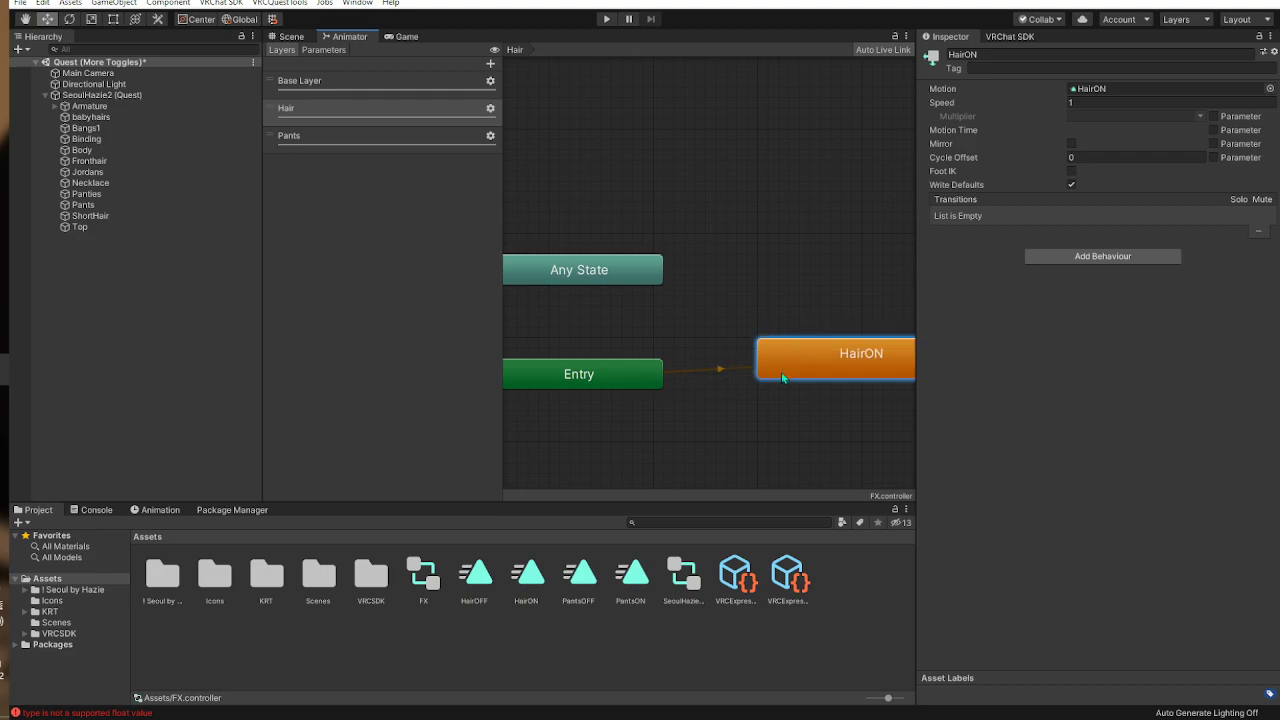
middle_drag(784, 375, 666, 410)
click(563, 673)
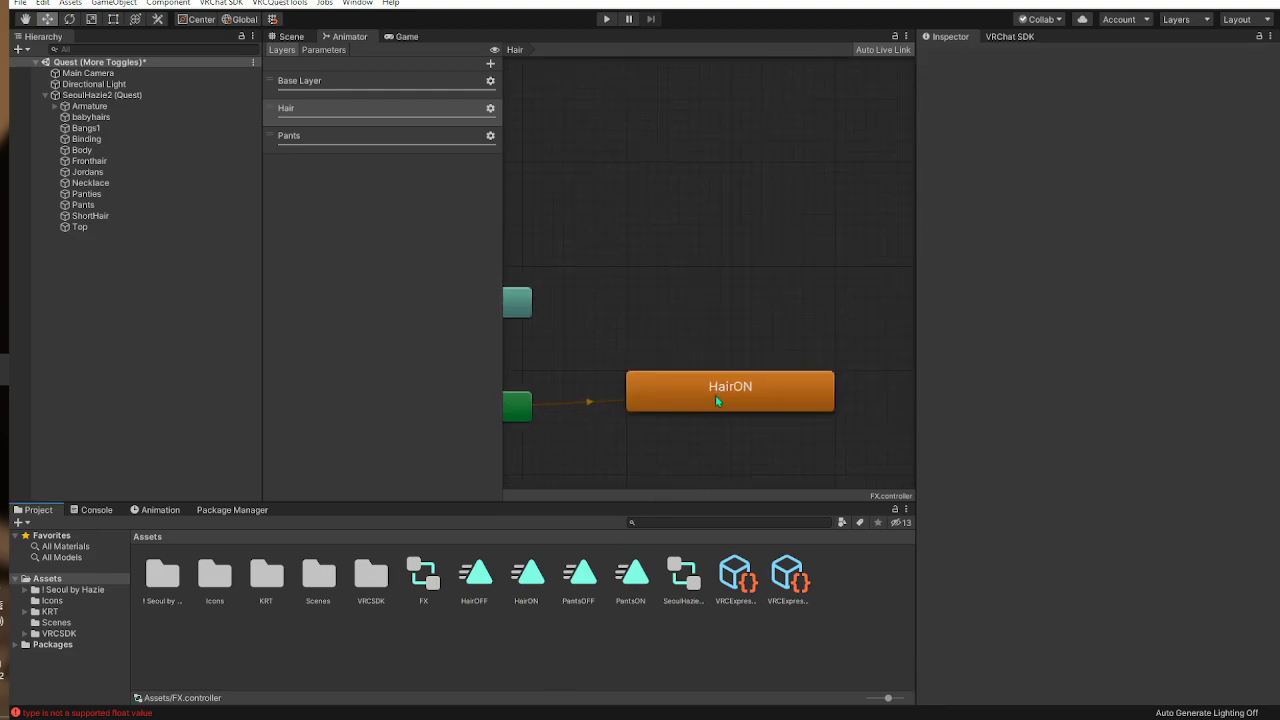
drag(480, 580, 668, 290)
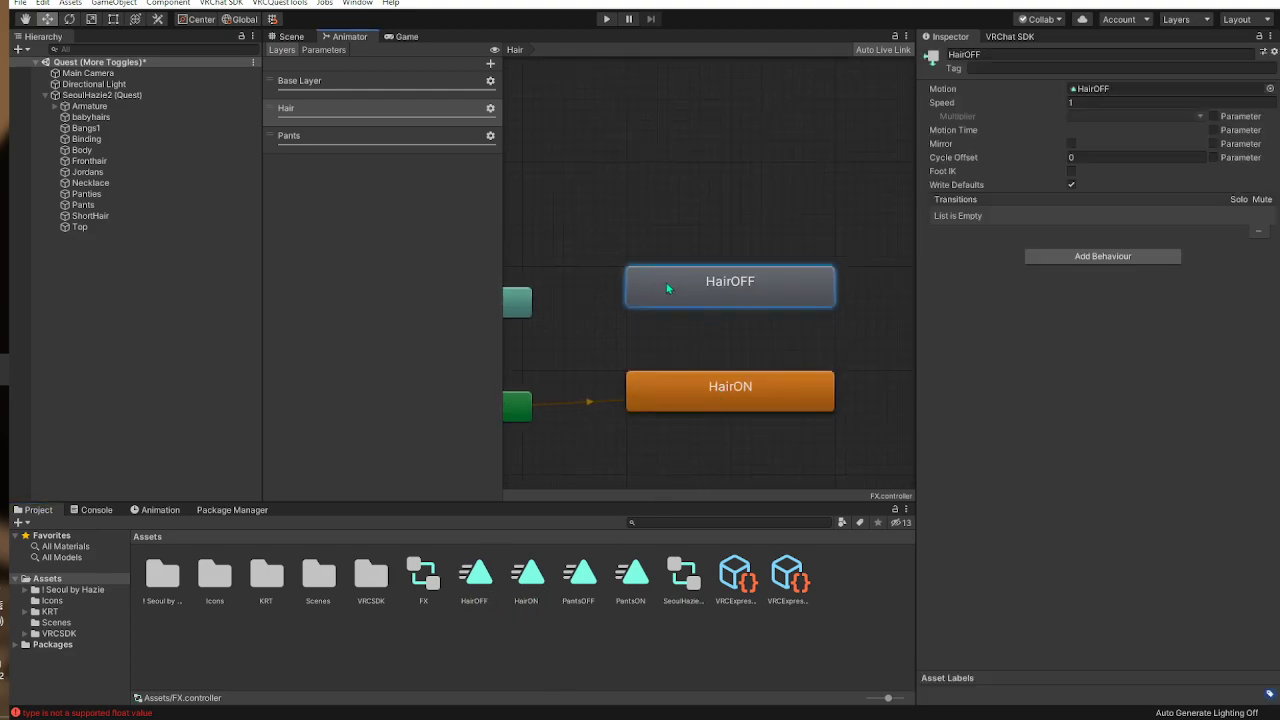
Step: Create transitions in both directions between the HairON and HairOFF states
click(750, 386)
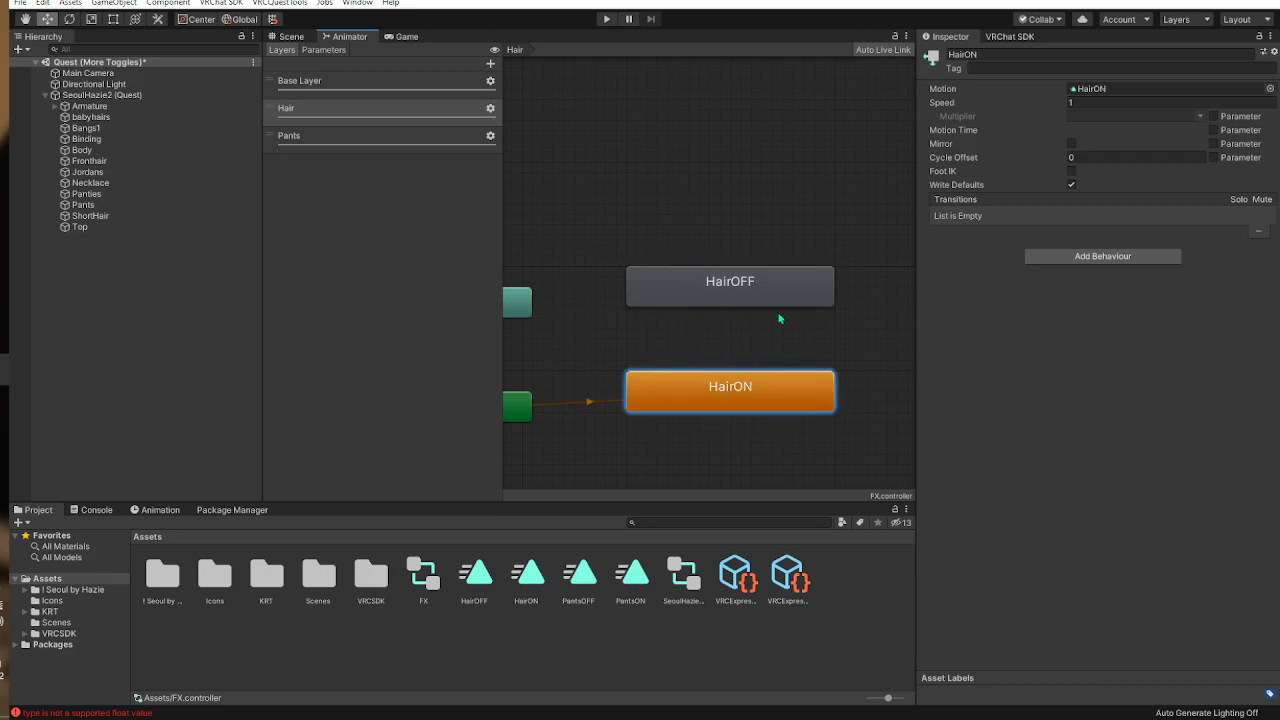
click(720, 234)
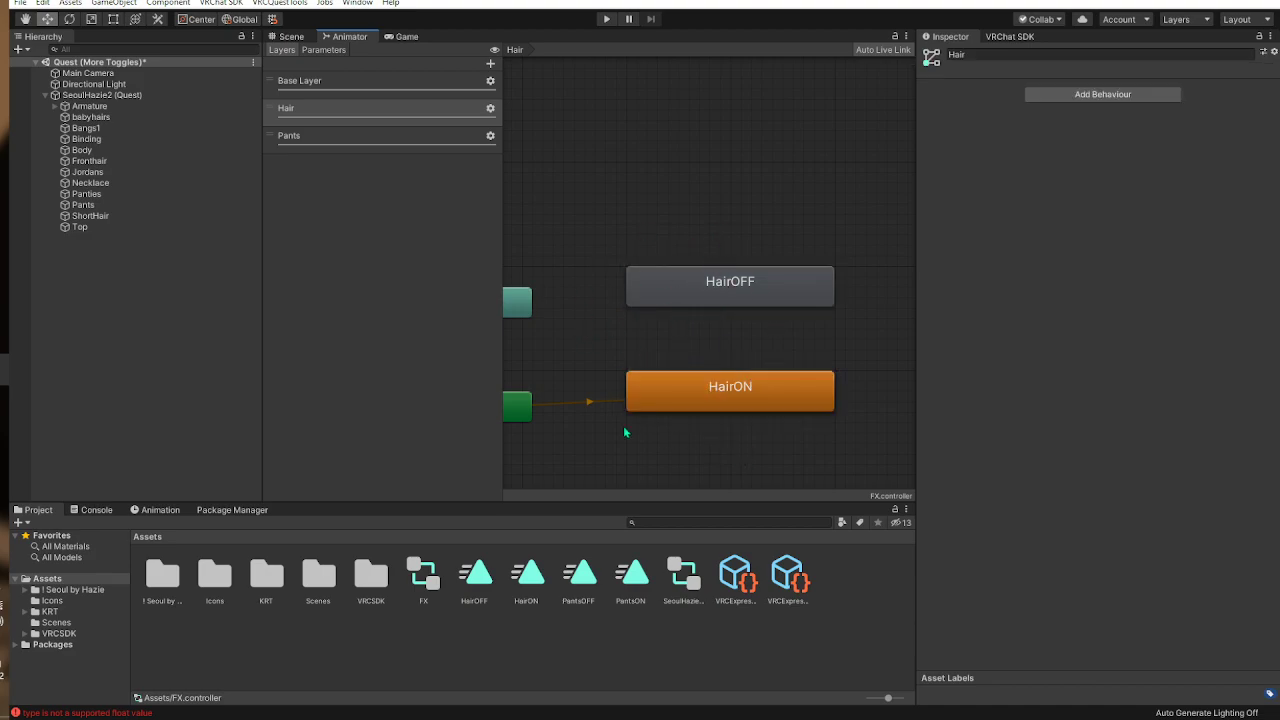
click(743, 397)
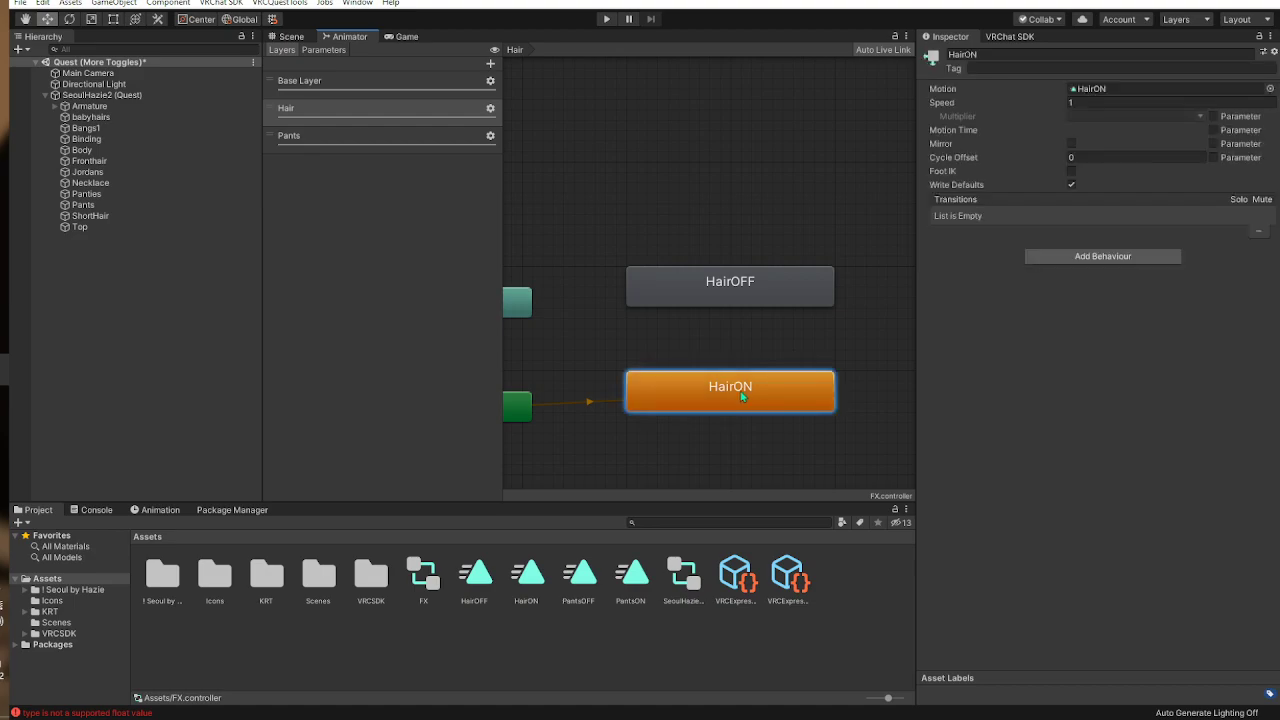
right_click(742, 397)
click(757, 401)
click(755, 284)
click(677, 292)
right_click(676, 286)
click(712, 291)
click(708, 386)
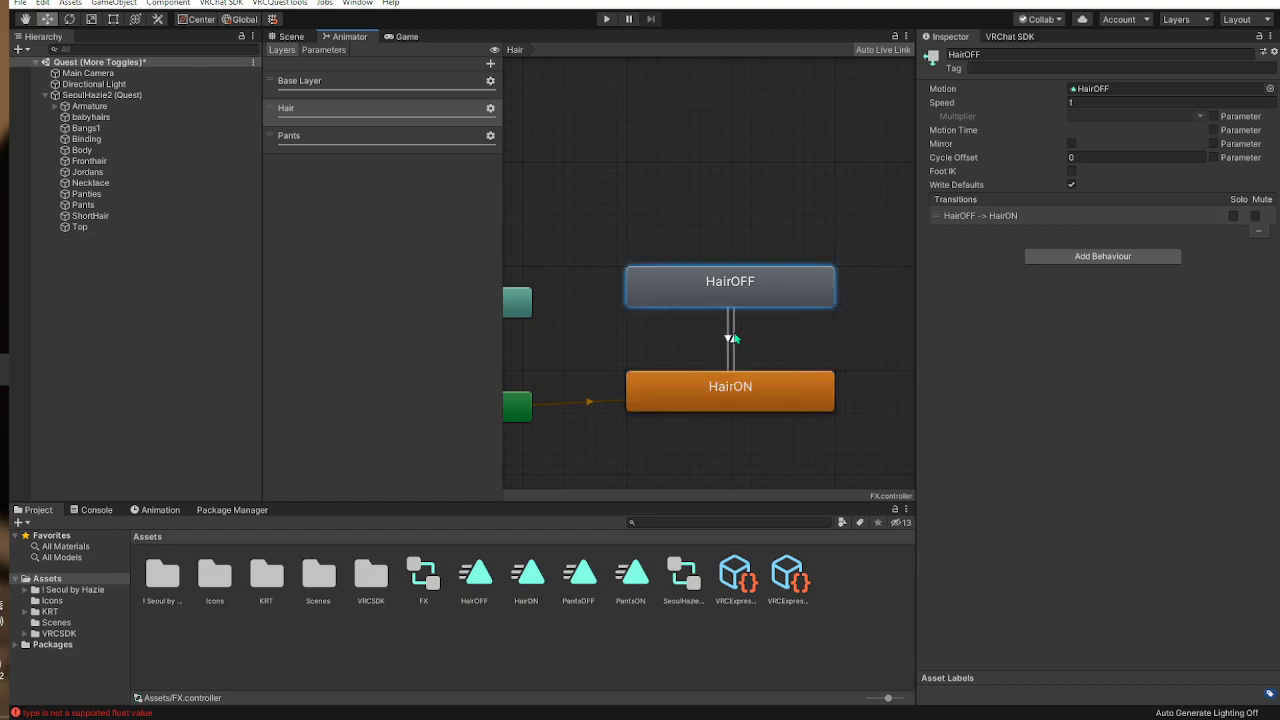
Step: Move the HairON to HairOFF transition's timeline marker to 0:00, disable its exit time and add the condition Hair true
click(733, 340)
drag(1192, 218, 926, 238)
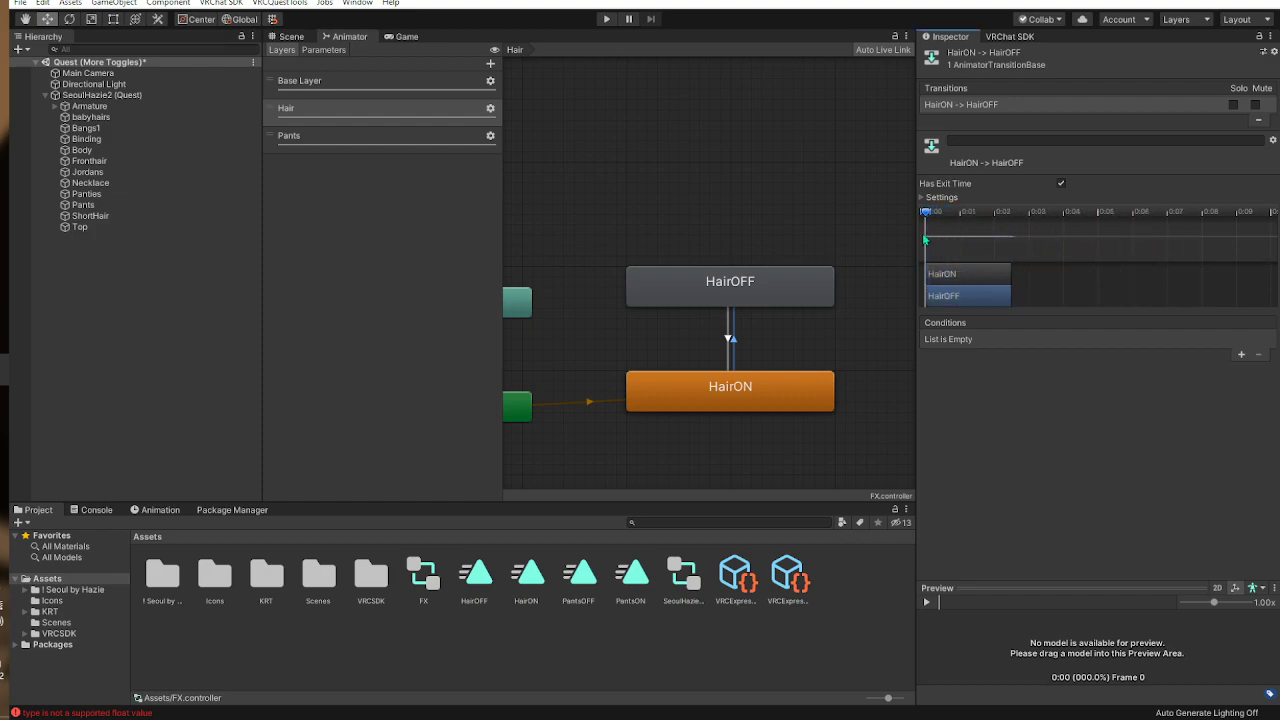
click(1061, 184)
click(1240, 354)
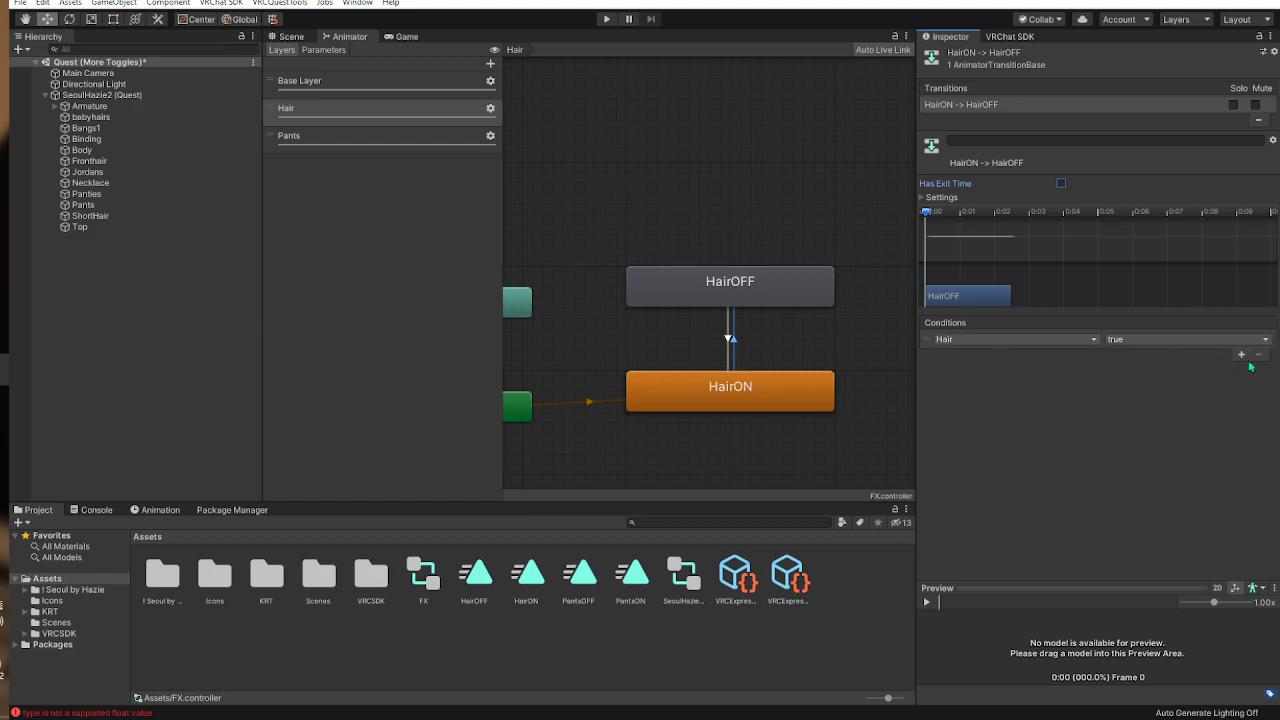
click(936, 340)
click(1258, 355)
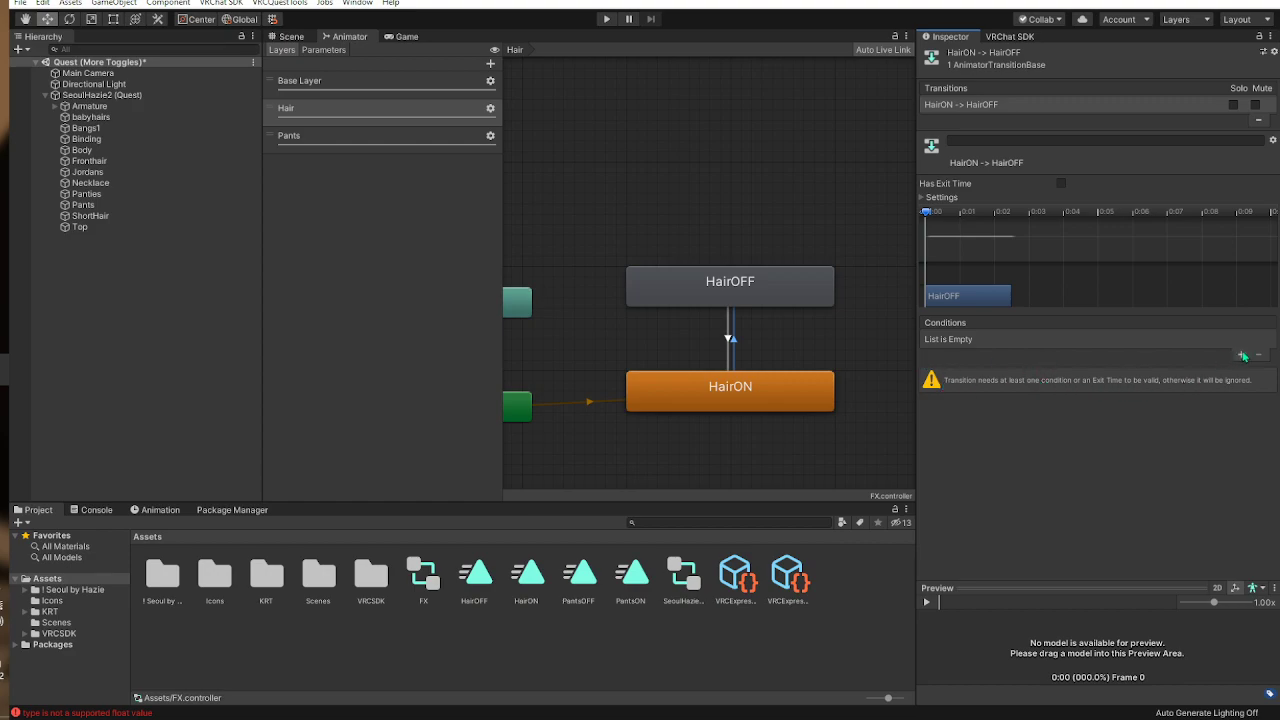
click(1241, 356)
click(1038, 340)
click(1018, 384)
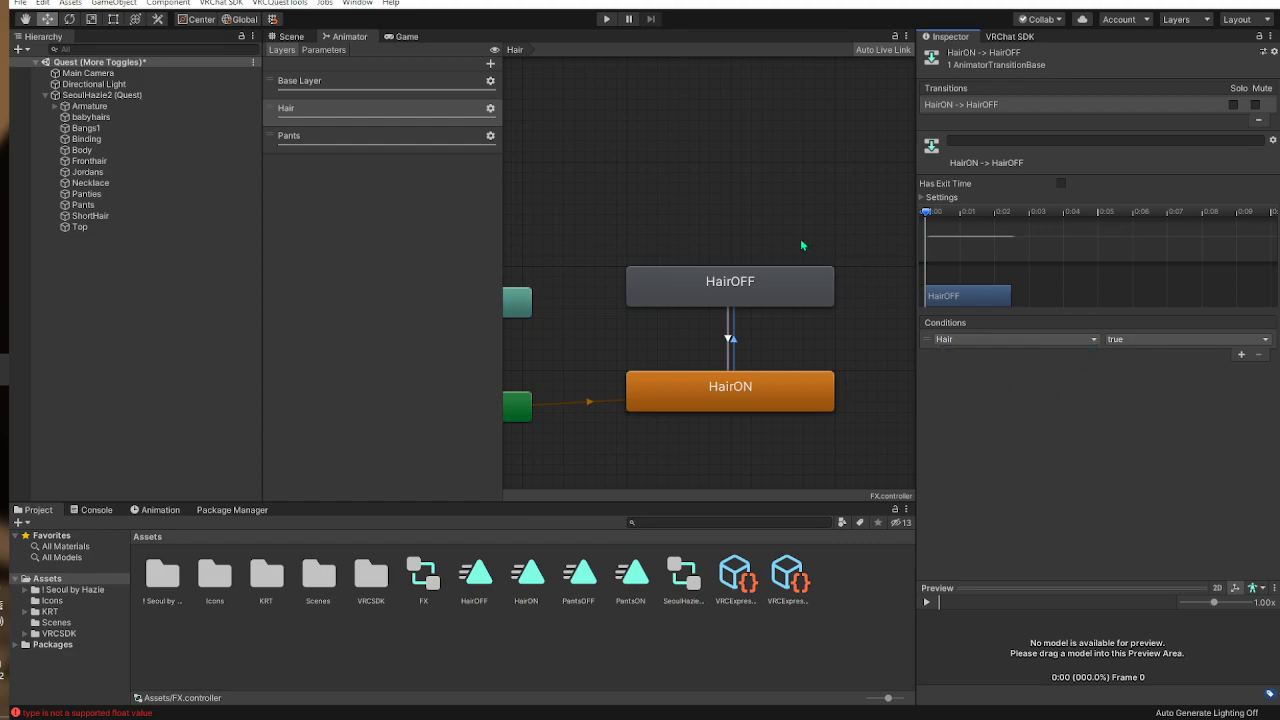
Step: Move the HairOFF to HairON transition's timeline marker to 0:00, disable its exit time and add the condition Hair false
click(736, 341)
drag(1189, 212, 927, 212)
click(1061, 183)
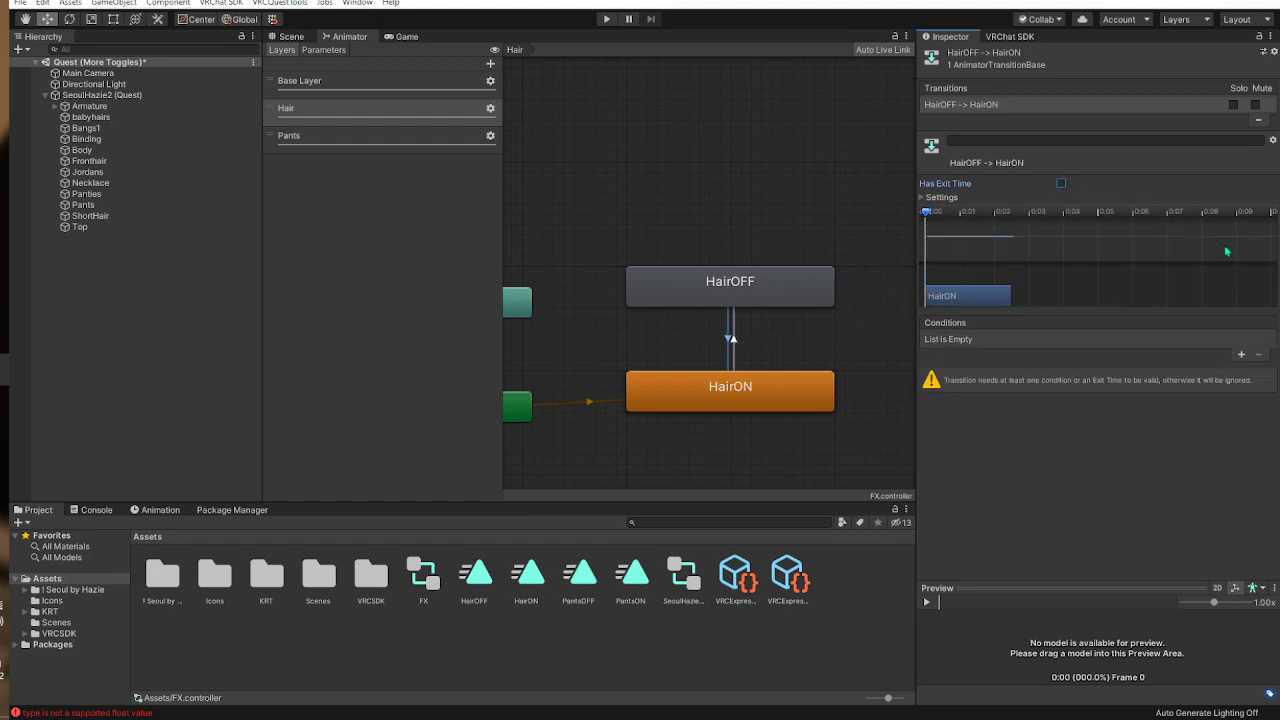
click(1241, 355)
click(1136, 340)
click(1136, 370)
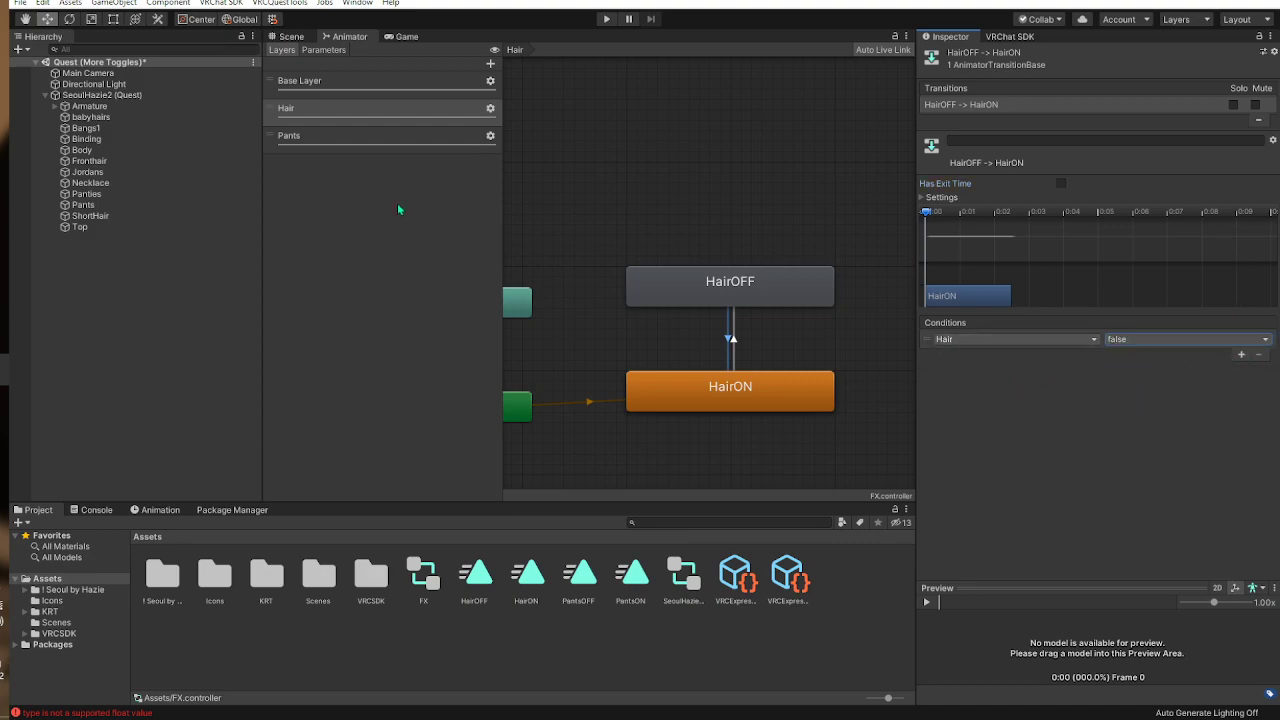
Step: Remove the HairON to HairOFF transition's condition, toggle its exit time on and off, and re-add Hair true
click(733, 343)
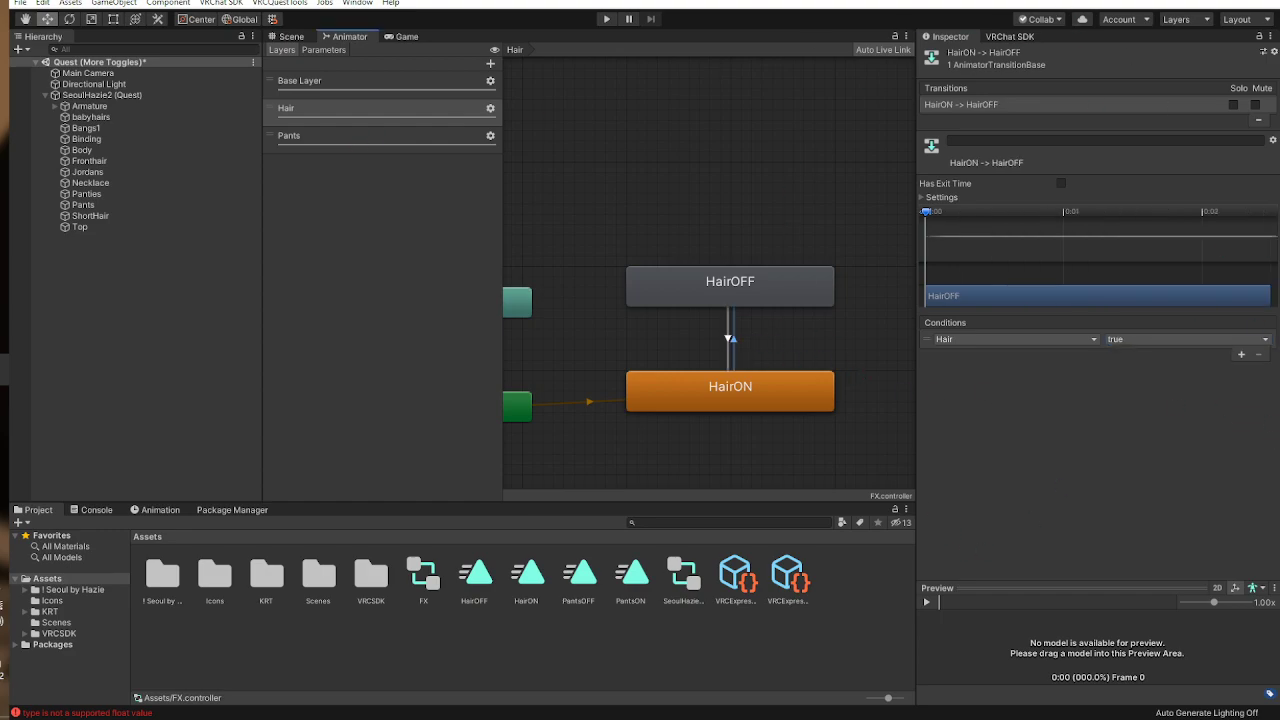
click(929, 341)
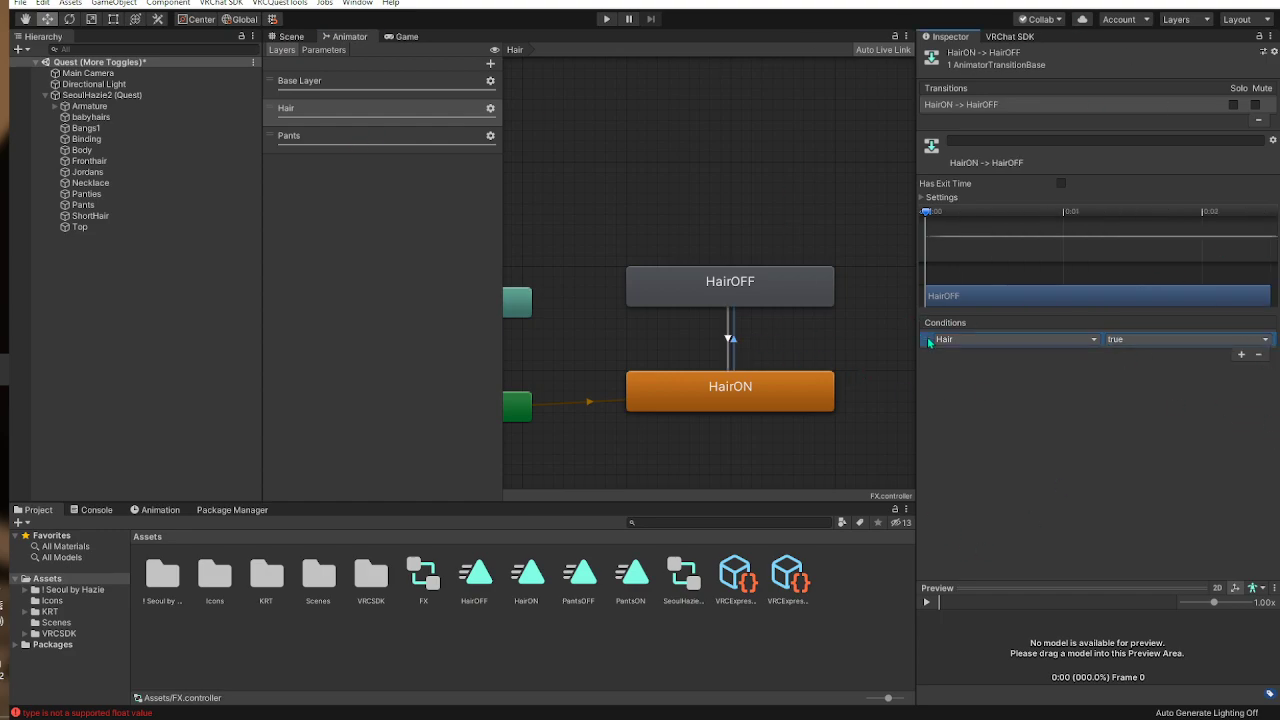
click(1258, 354)
click(1061, 183)
drag(937, 214, 978, 216)
click(1061, 184)
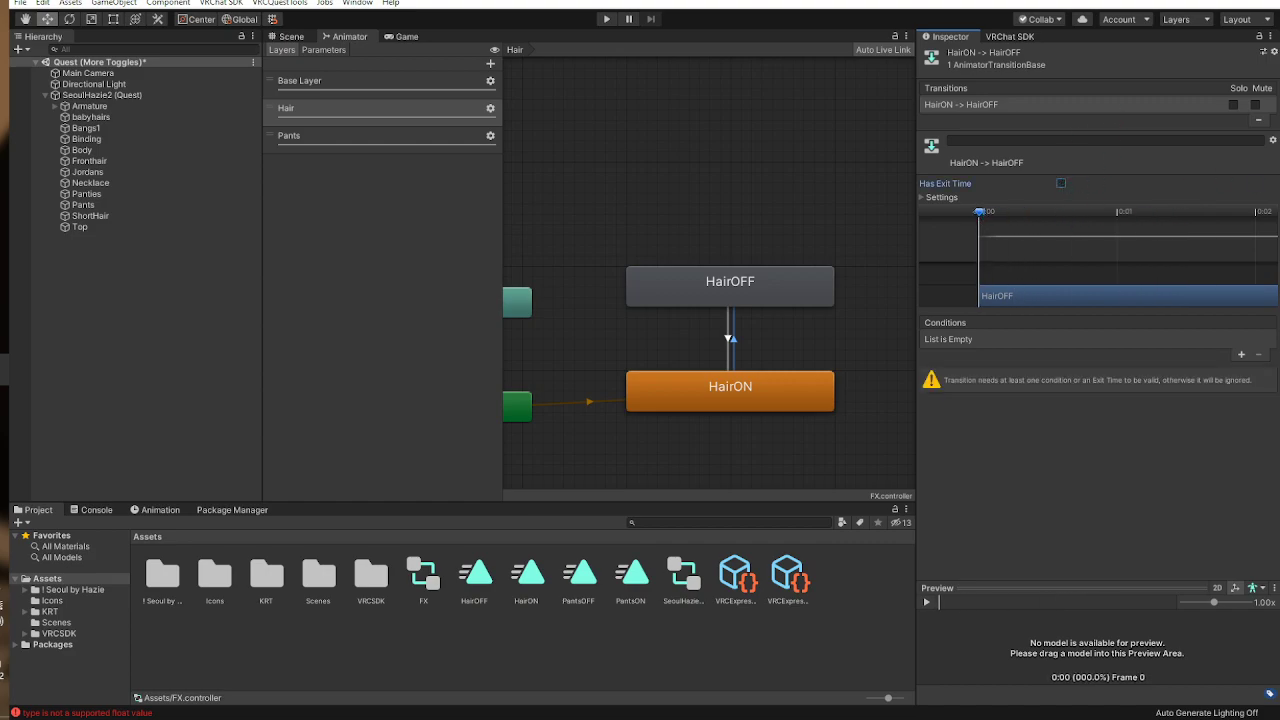
click(1242, 356)
click(1144, 338)
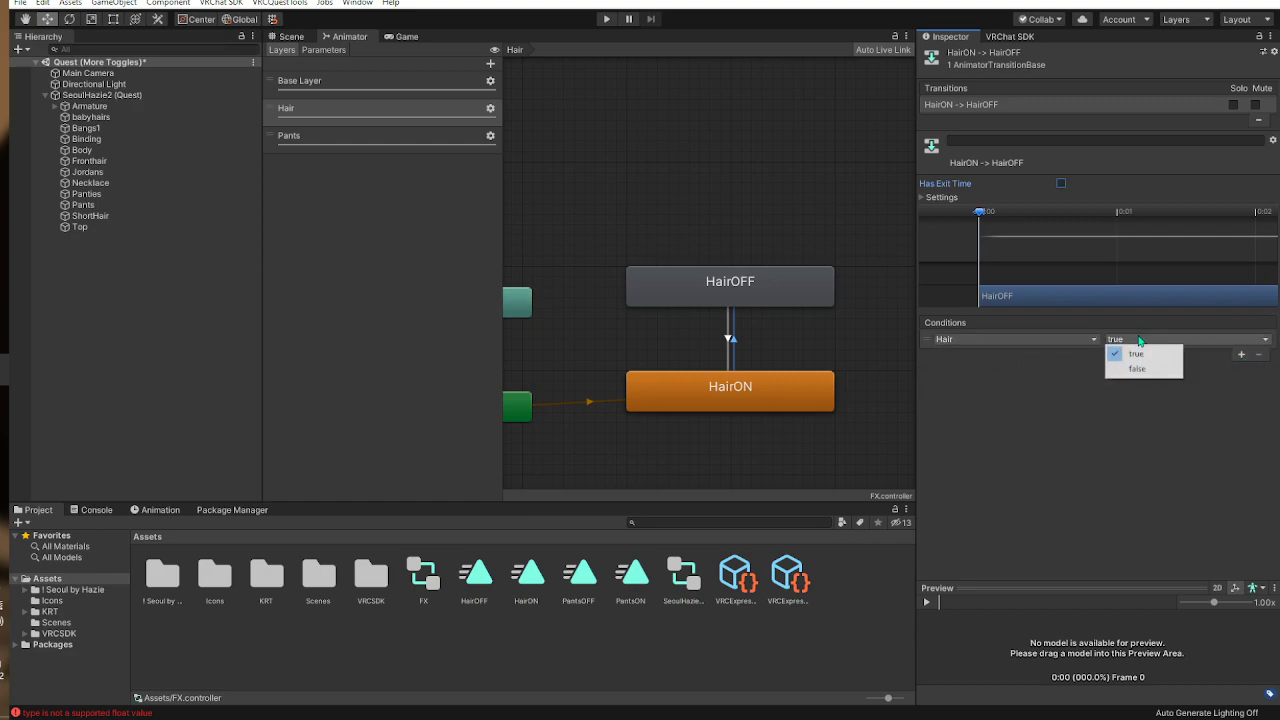
click(1142, 350)
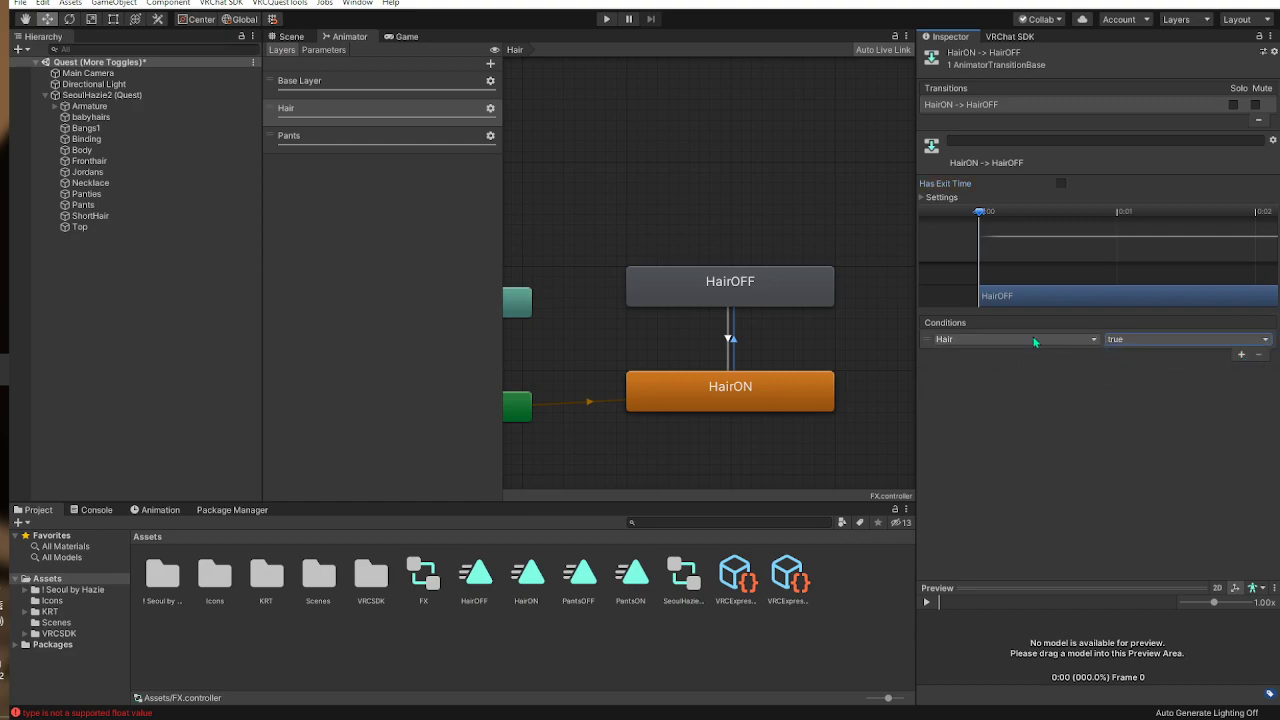
Step: Reselect false as the Hair condition of the HairOFF to HairON transition
click(733, 340)
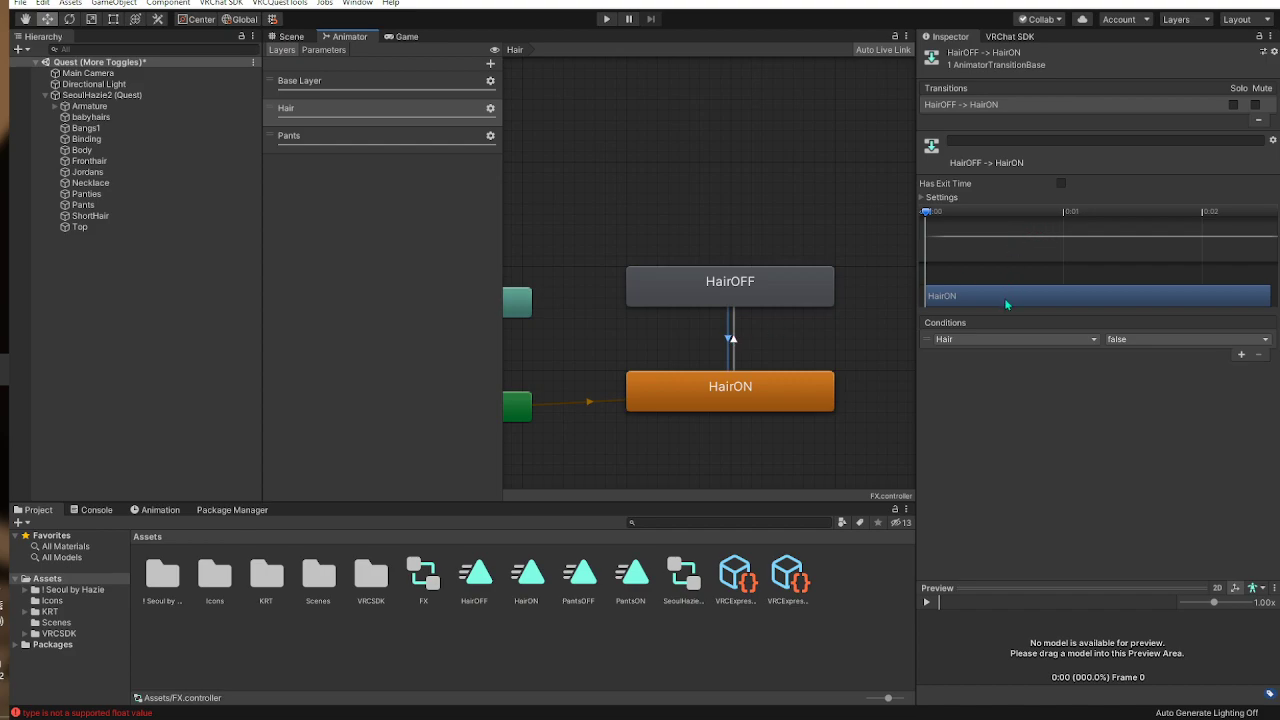
click(1166, 338)
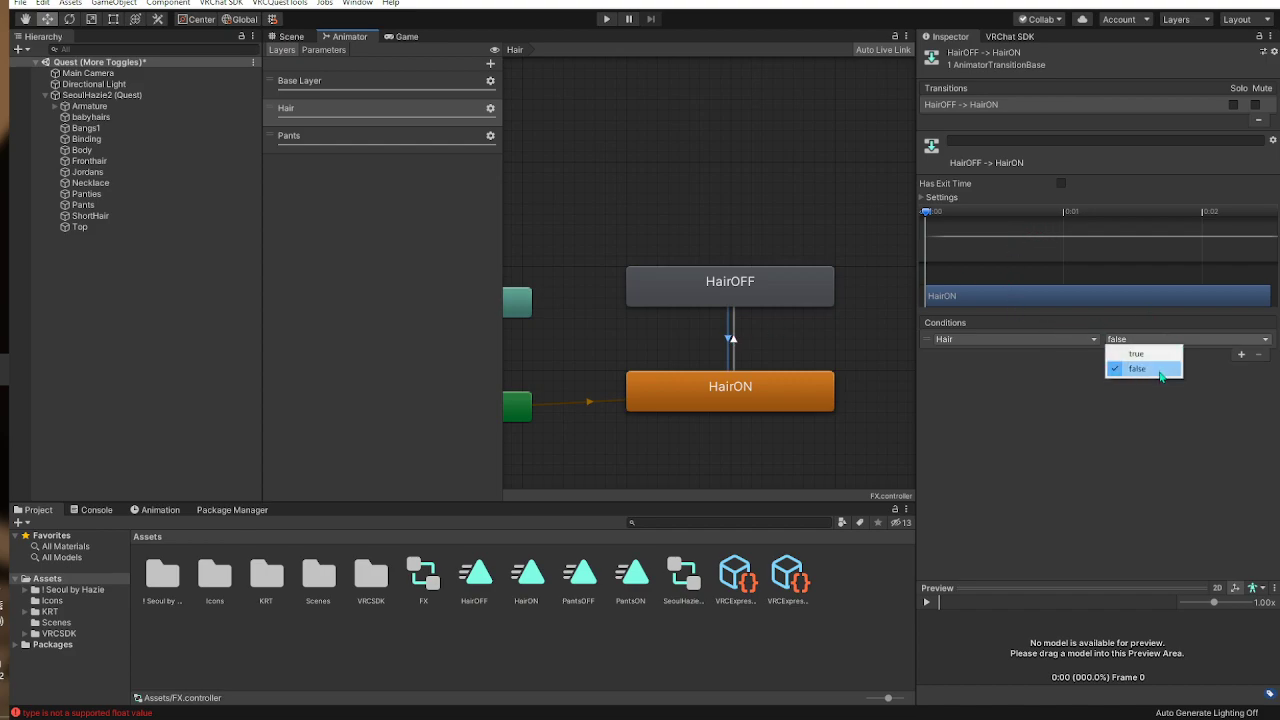
click(1160, 369)
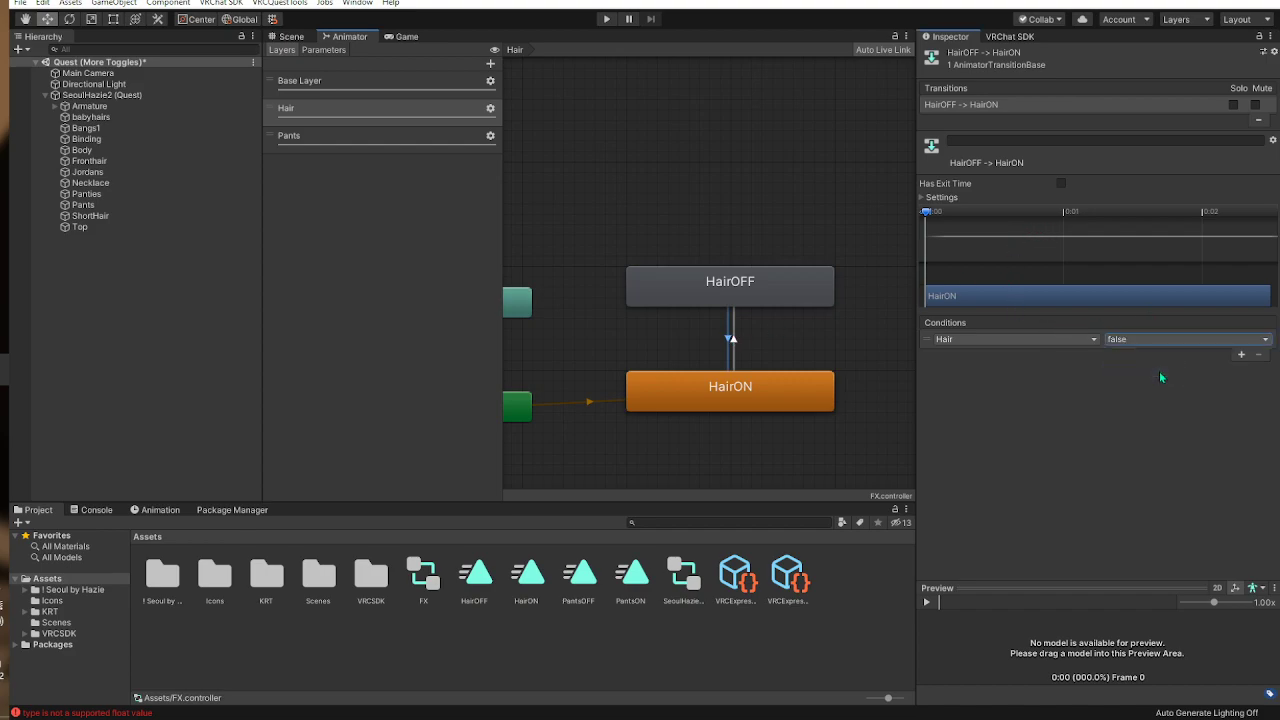
Step: Add the PantsON and PantsOFF clips as states in the Pants layer, with PantsOFF above PantsON
click(353, 141)
drag(632, 578, 661, 387)
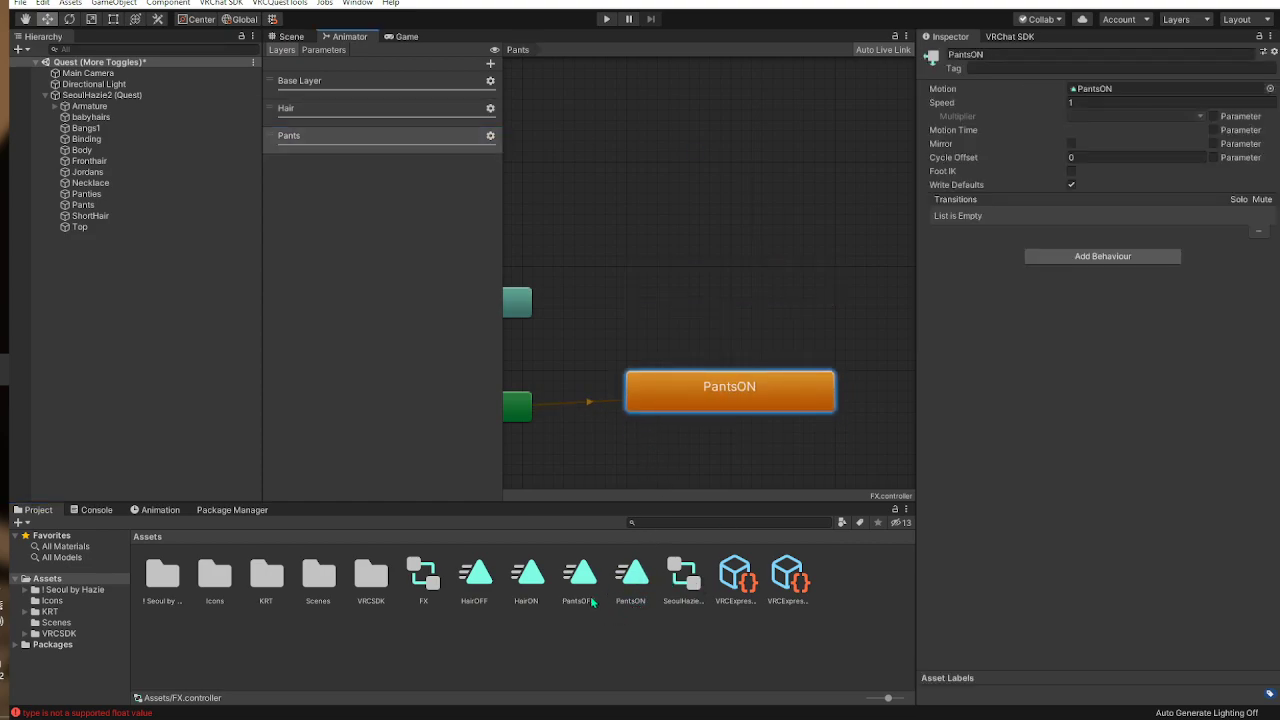
drag(577, 596, 676, 277)
Step: Create transitions in both directions between the PantsON and PantsOFF states
right_click(782, 396)
click(815, 406)
click(761, 290)
click(761, 290)
right_click(676, 292)
click(720, 302)
click(702, 395)
Step: Move the PantsON to PantsOFF transition's timeline marker to 0:00 and disable its exit time
click(735, 348)
drag(1175, 220, 932, 263)
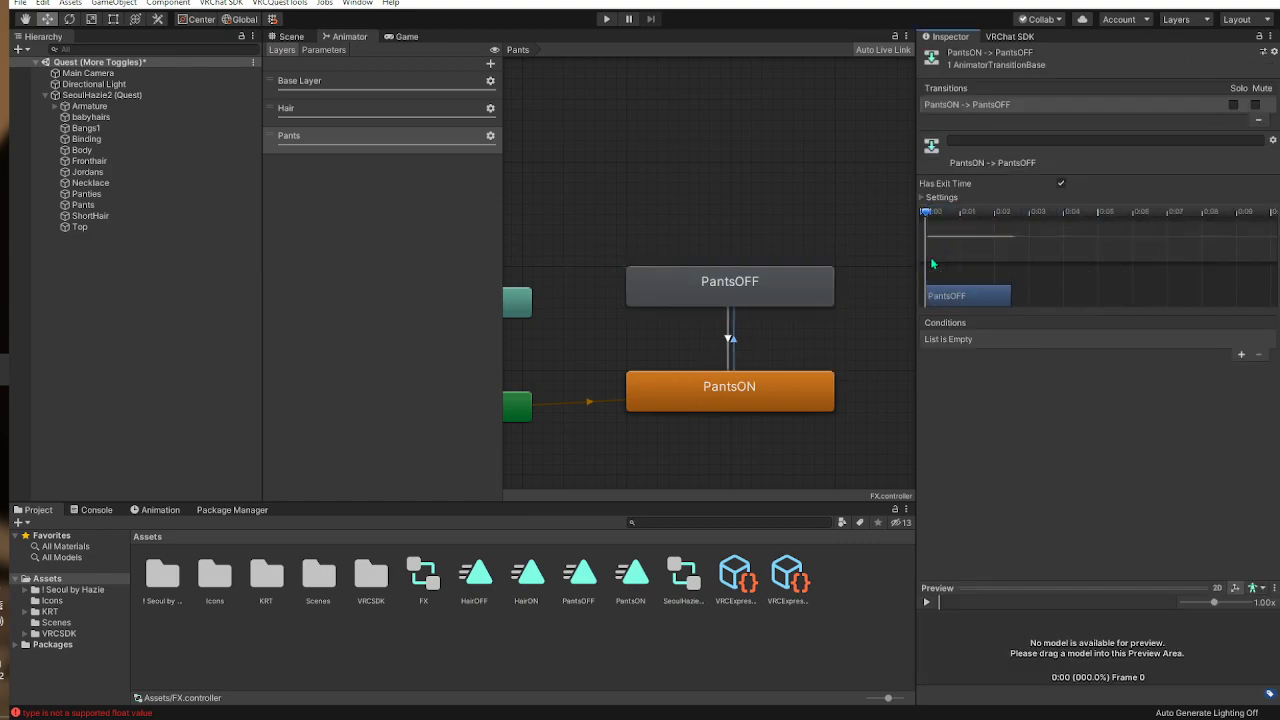
click(1061, 185)
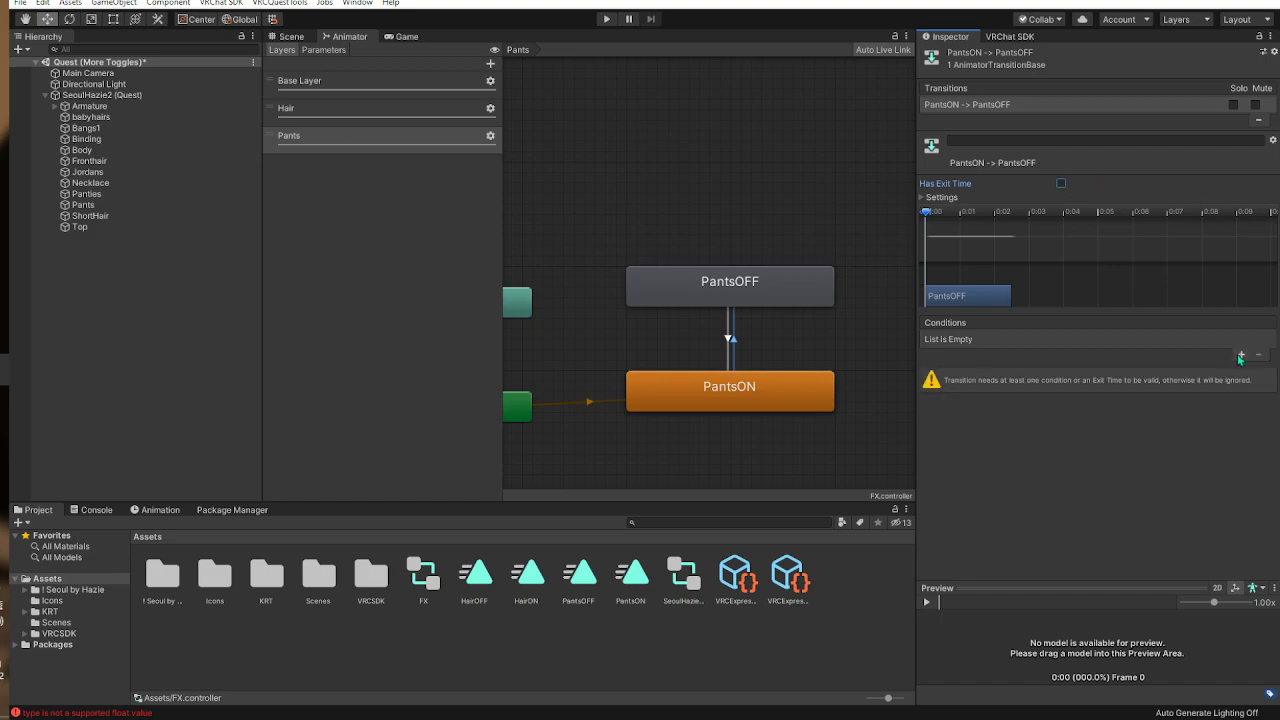
Step: Add the condition Pants Equals 1 to the PantsON to PantsOFF transition
click(1241, 356)
click(968, 343)
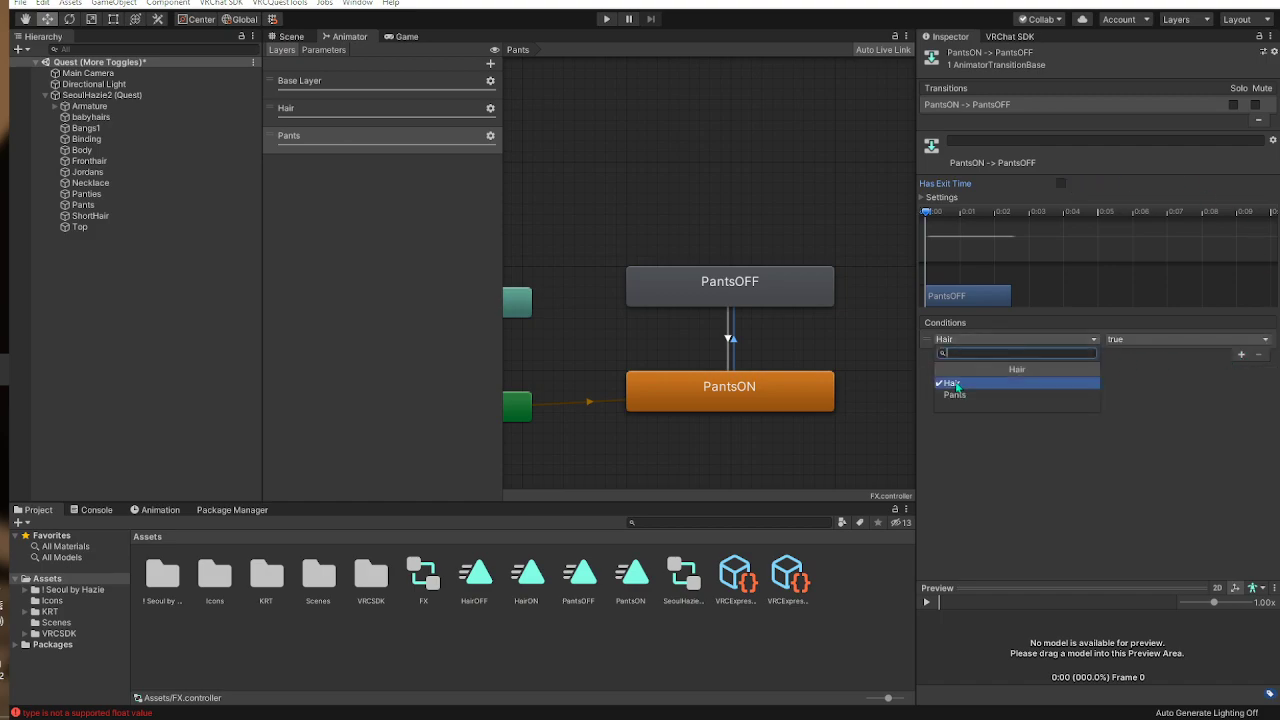
click(955, 386)
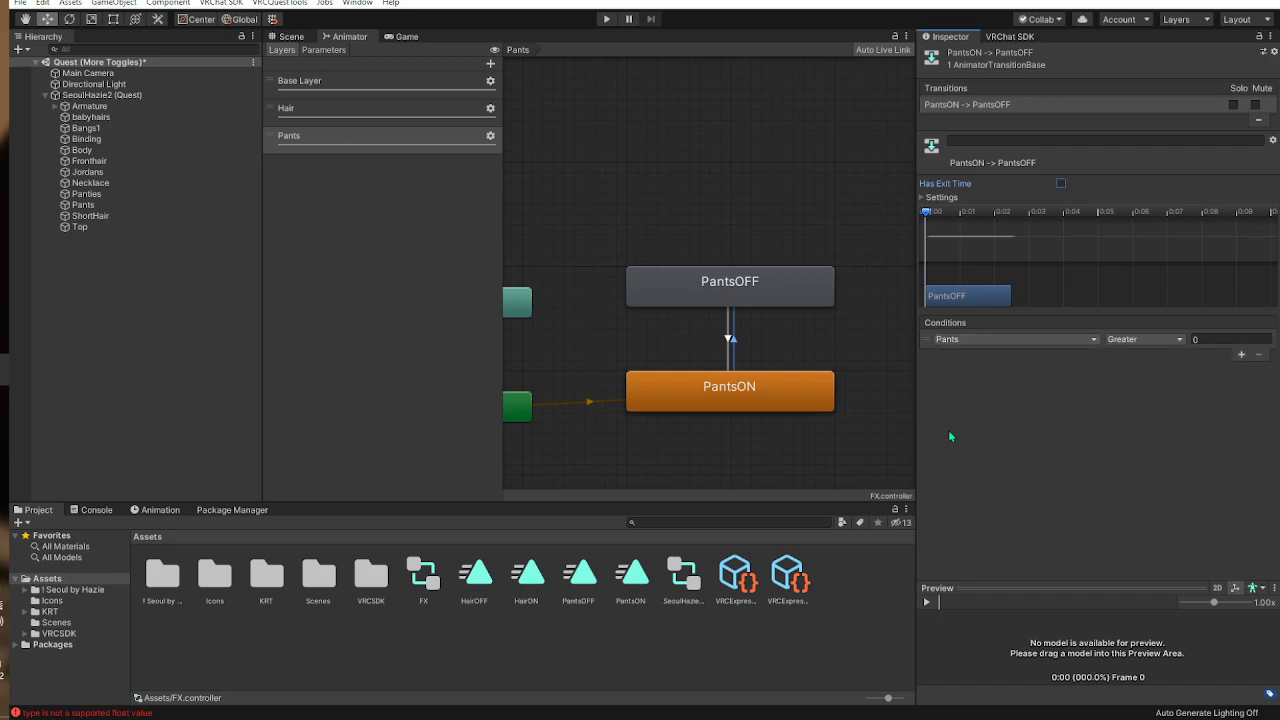
click(1132, 340)
click(1145, 384)
click(1224, 340)
text(1)
click(1095, 421)
Step: Move the PantsOFF to PantsON transition's timeline marker to 0:00 and disable its exit time
click(733, 340)
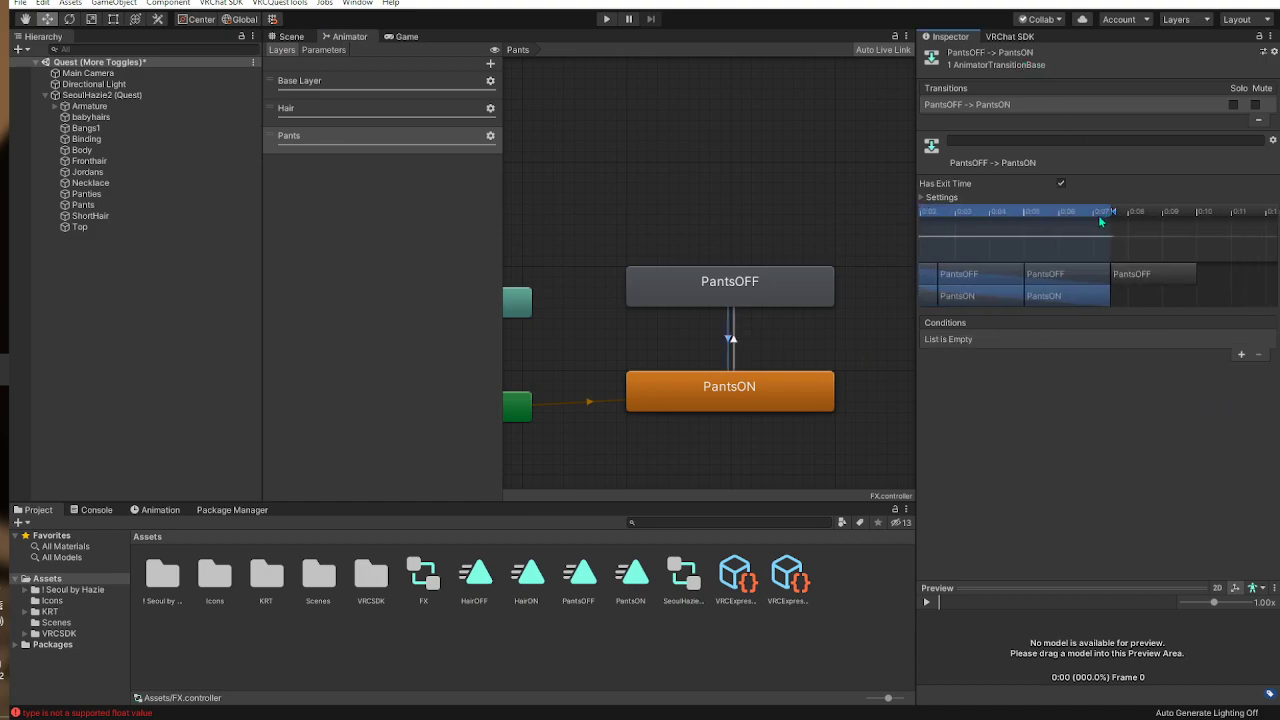
drag(1232, 221, 952, 237)
click(1061, 184)
Step: Add the condition Pants Equals 0 to the PantsOFF to PantsON transition
click(1241, 355)
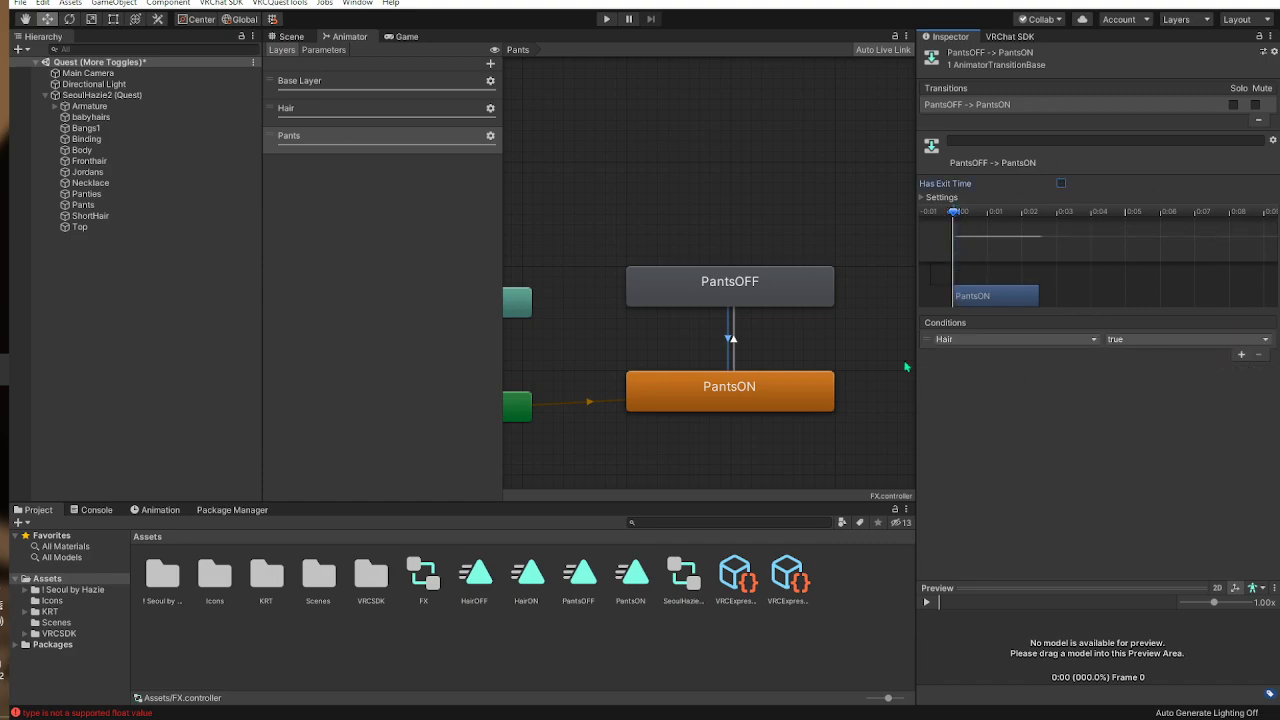
click(1013, 340)
click(1005, 395)
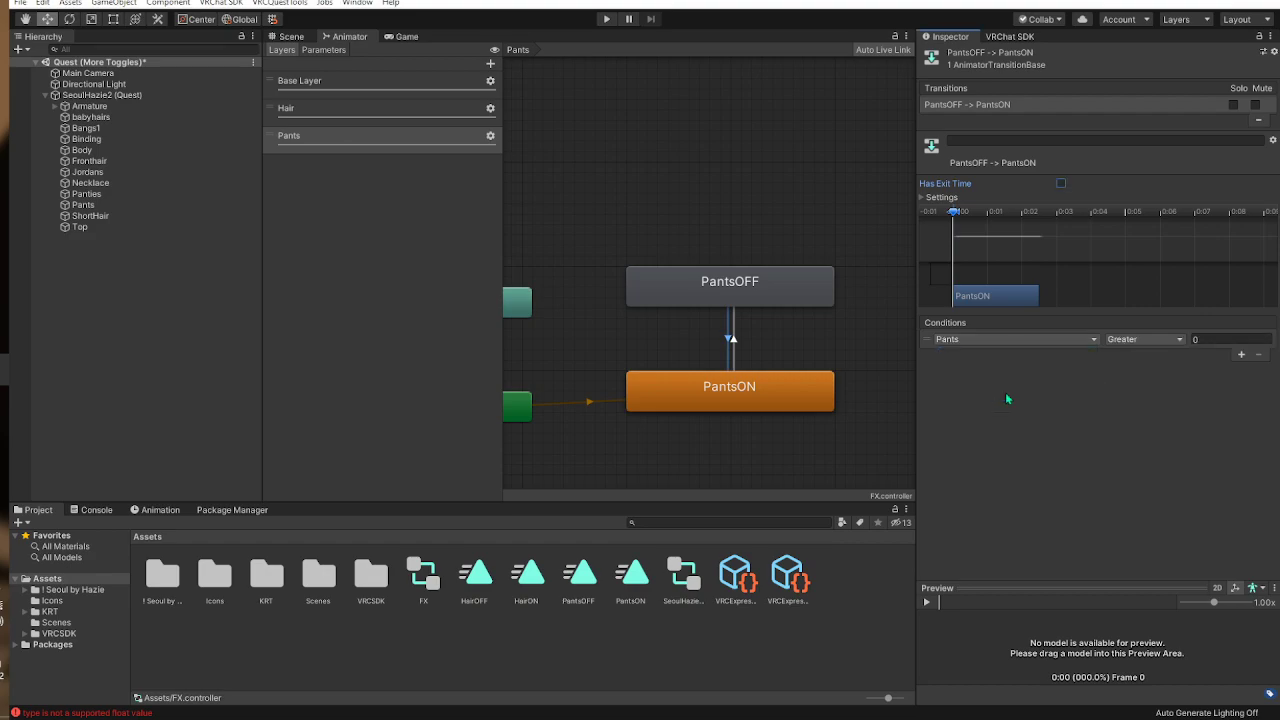
click(1127, 340)
click(1132, 380)
Step: Add a control named Head Stuff to the VRCExpressionsMenu asset
click(291, 36)
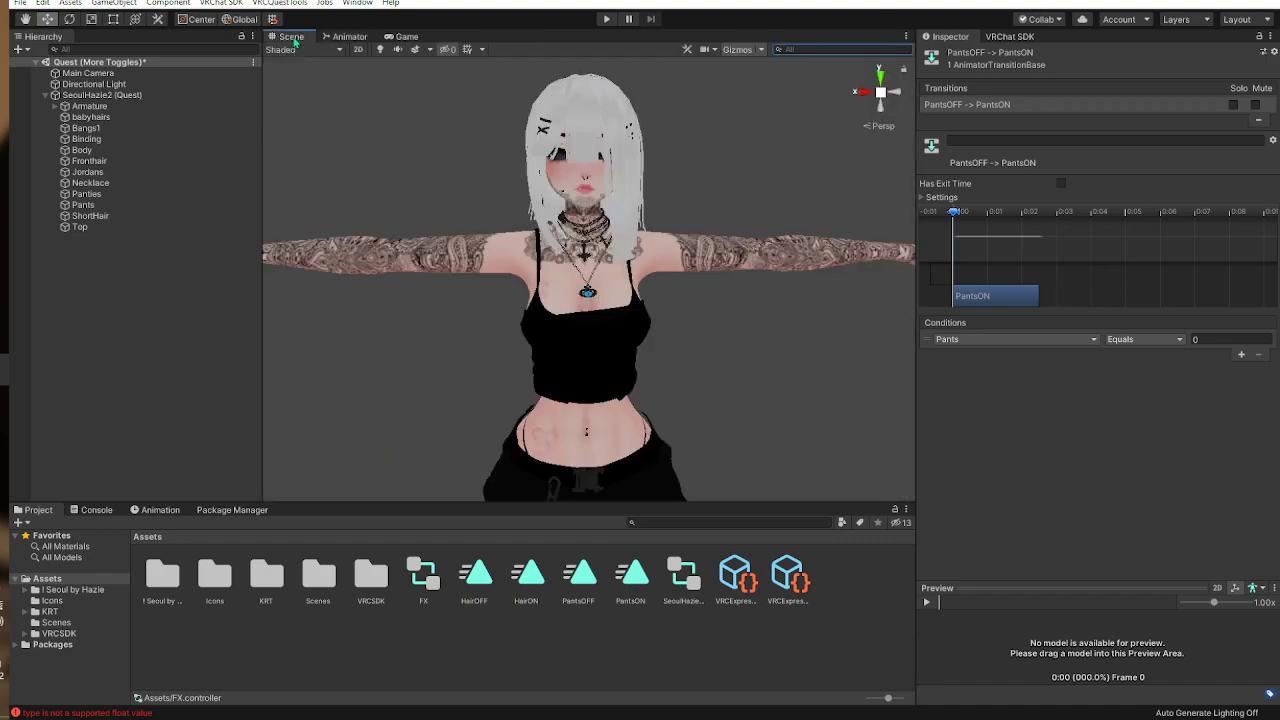
click(736, 575)
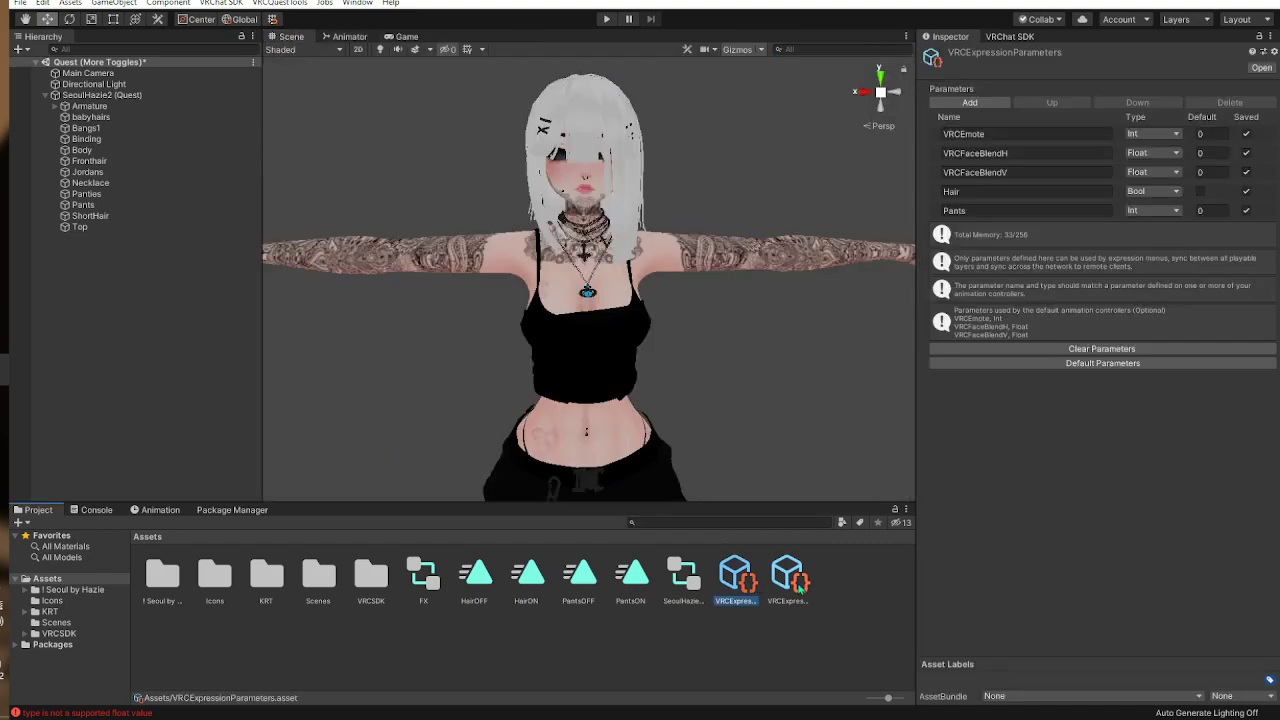
click(792, 582)
click(1017, 122)
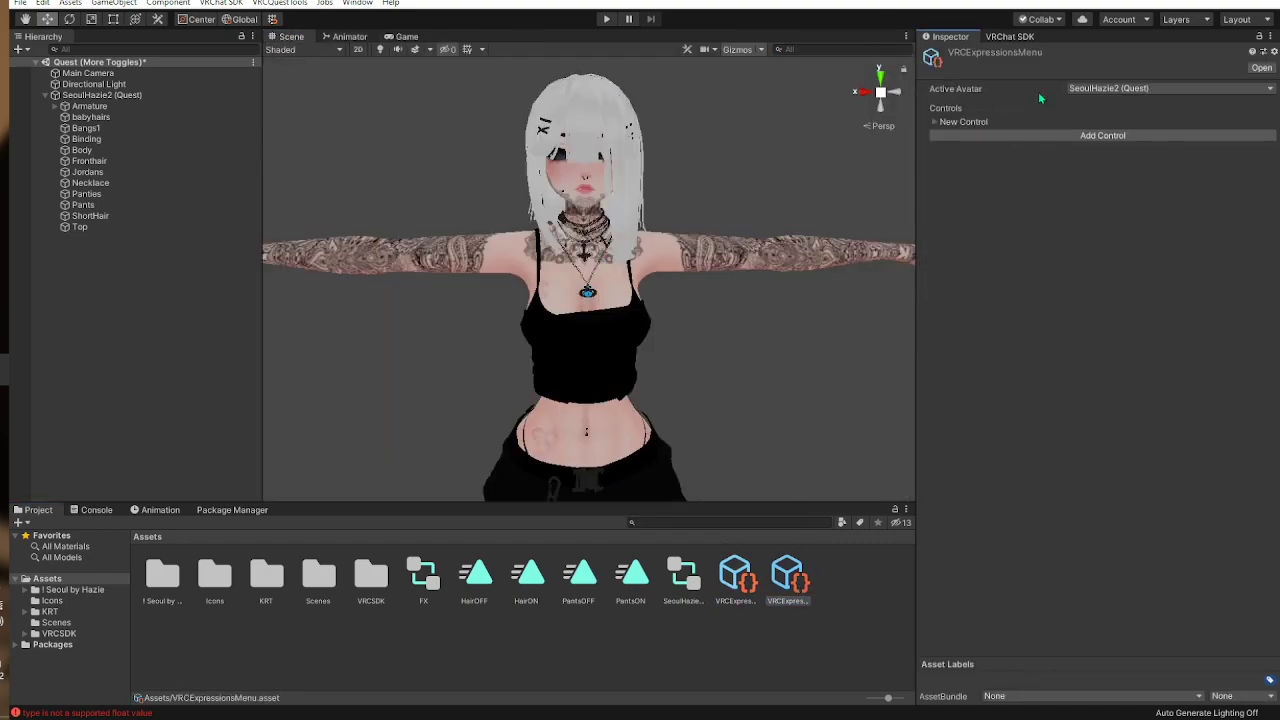
click(966, 121)
click(1142, 153)
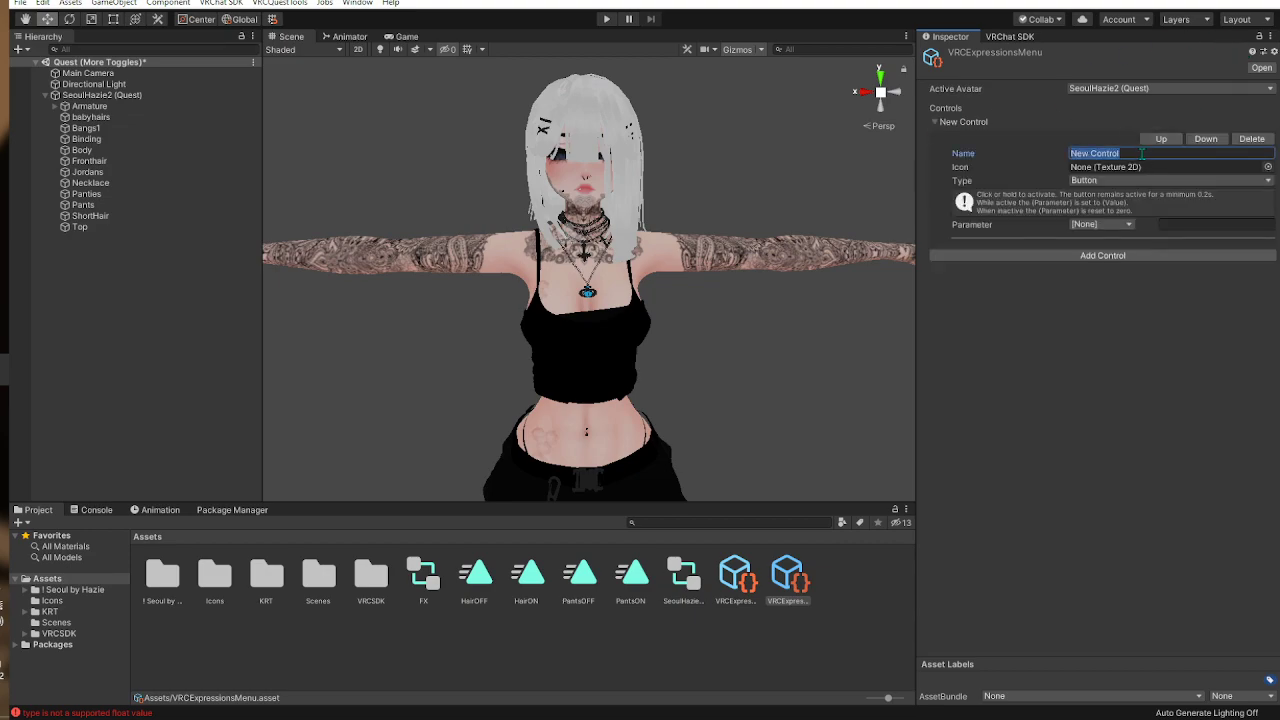
key(BackSpace)
text(Head)
click(934, 122)
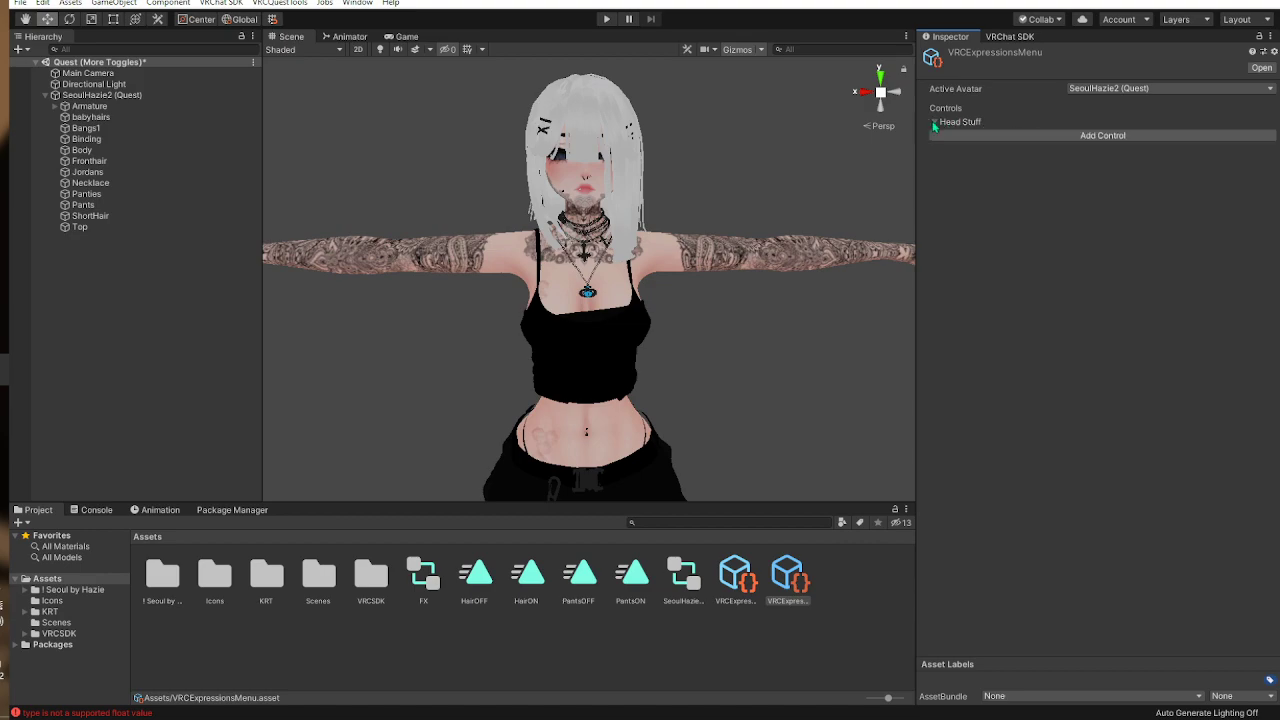
Step: Add a second control named Clothes to the expressions menu
click(957, 136)
click(950, 136)
click(1093, 167)
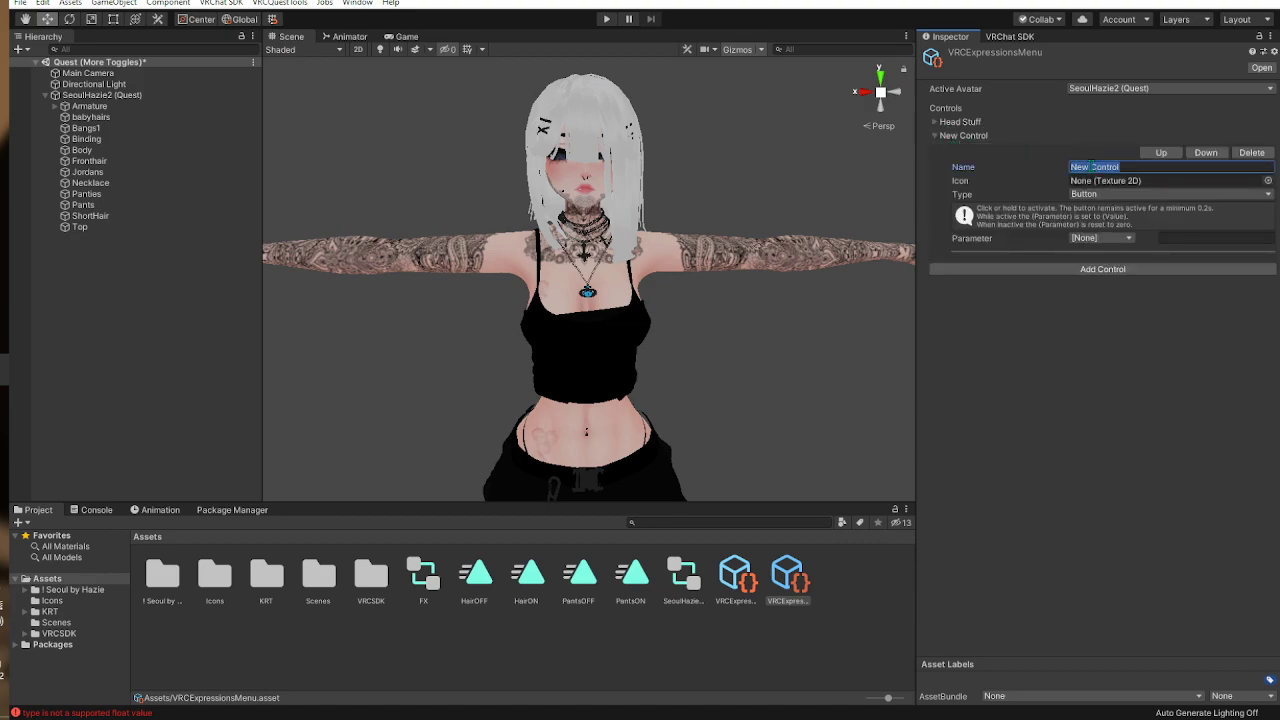
text(Clotjeseshes)
click(952, 135)
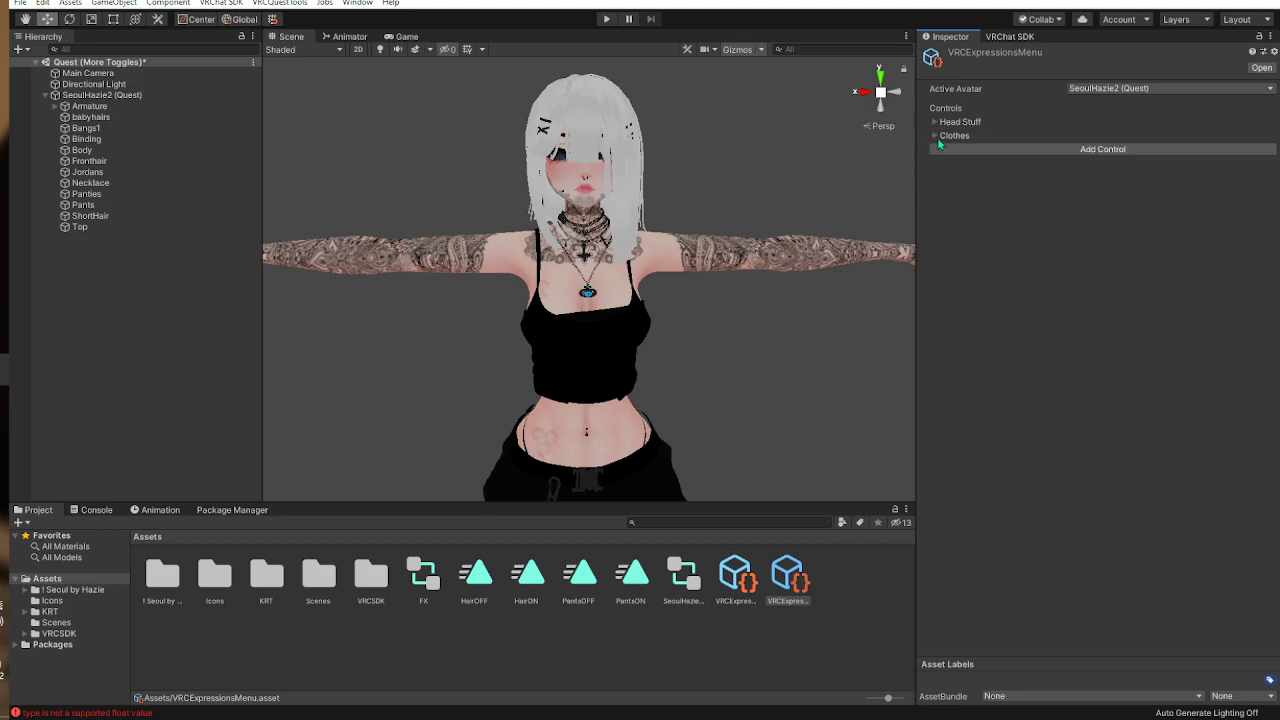
Step: Duplicate the VRCExpressionsMenu asset and rename the copy Head Stuff
key(ctrl+d)
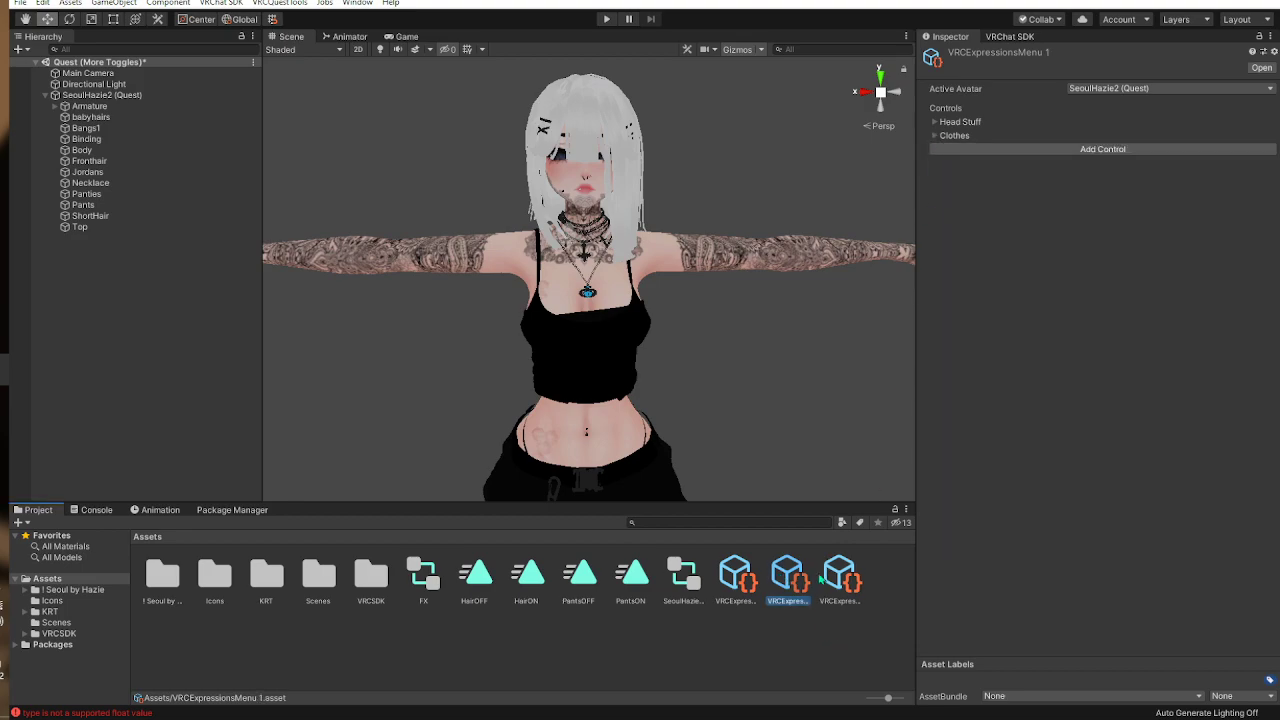
right_click(787, 575)
click(828, 292)
text(Cead Stuff)
key(Return)
Step: Duplicate the Head Stuff menu asset and rename the copy Clothes
key(ctrl+d)
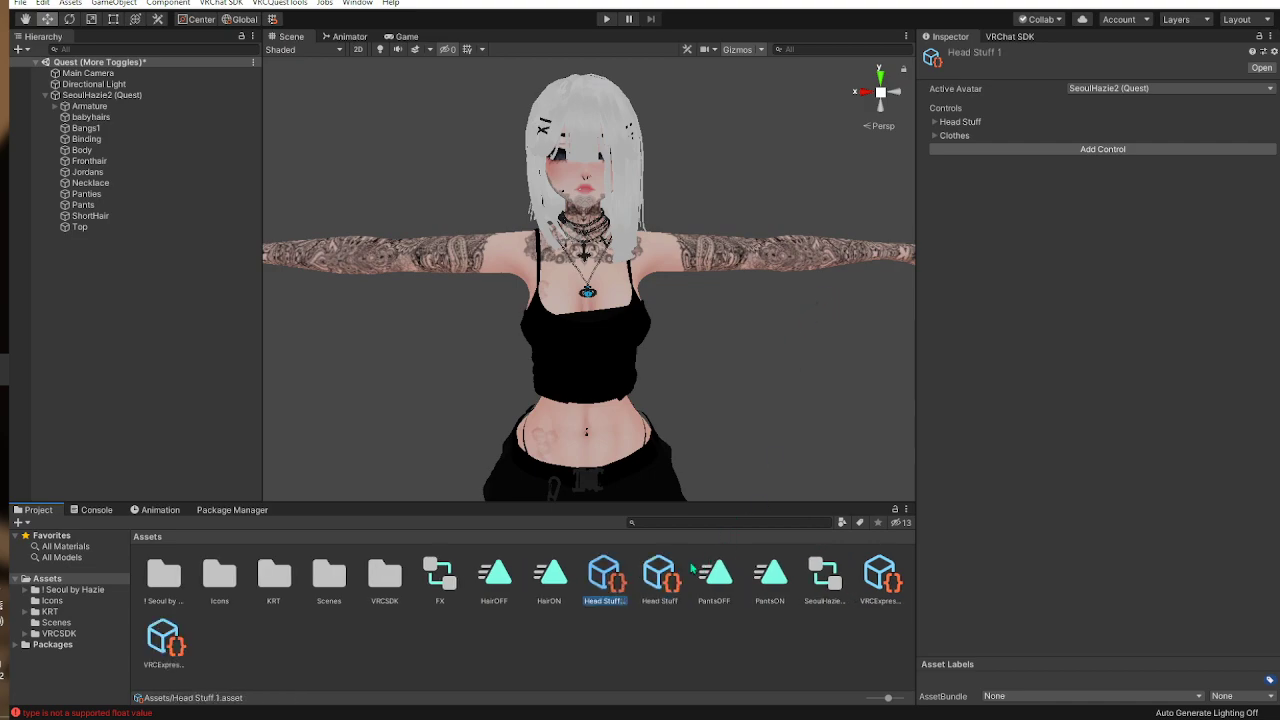
right_click(617, 588)
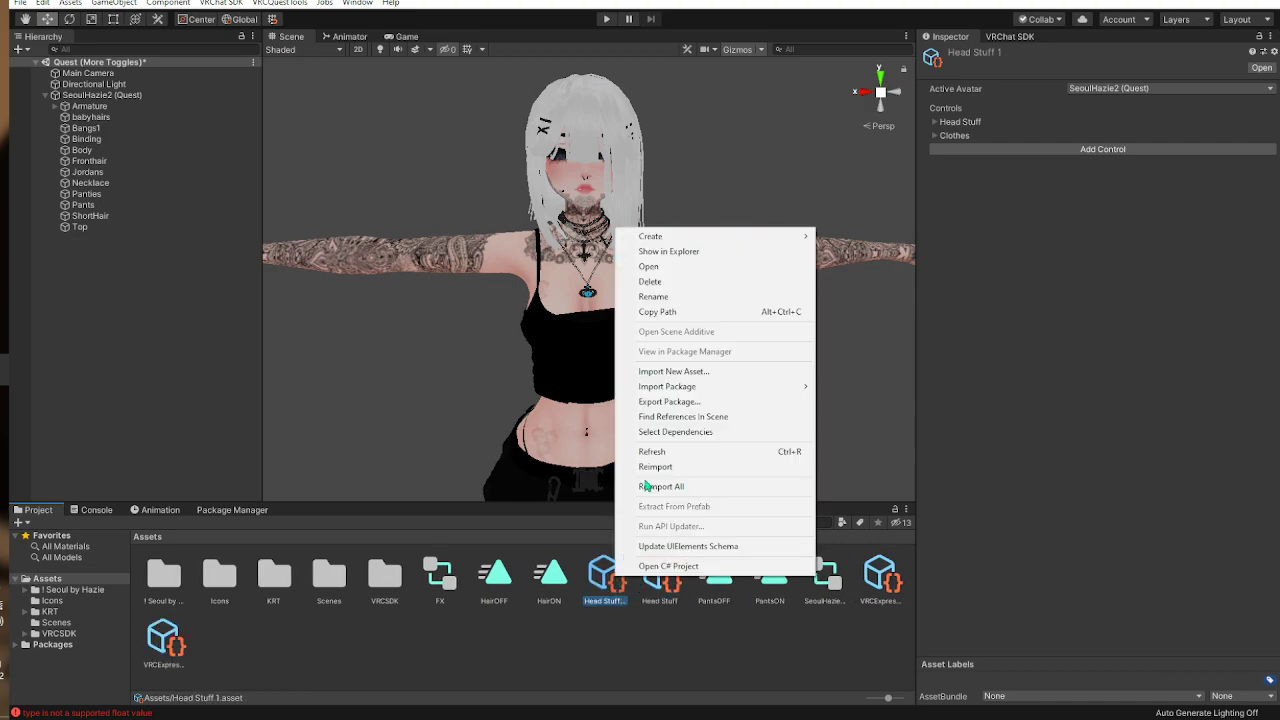
click(658, 299)
text(Clothes)
key(Return)
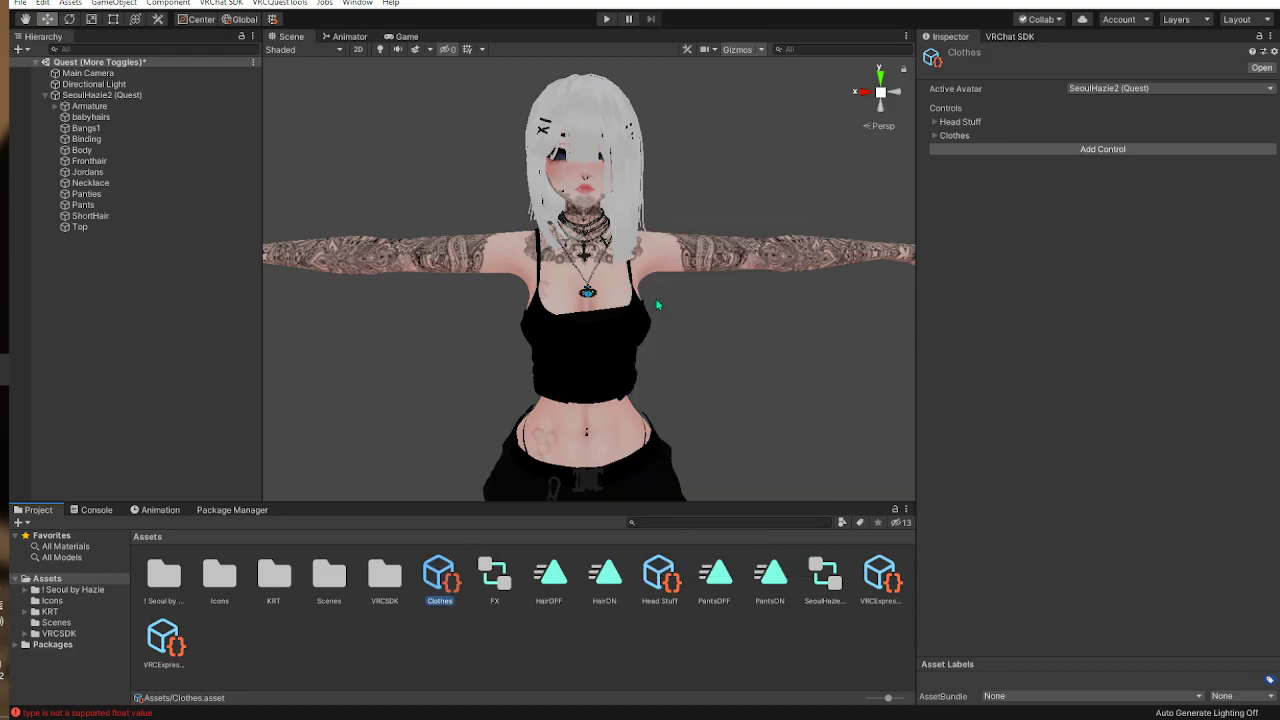
Step: In VRCExpressionsMenu, make the Head Stuff control a Sub Menu and assign the Head Stuff menu asset to it
click(880, 578)
click(165, 640)
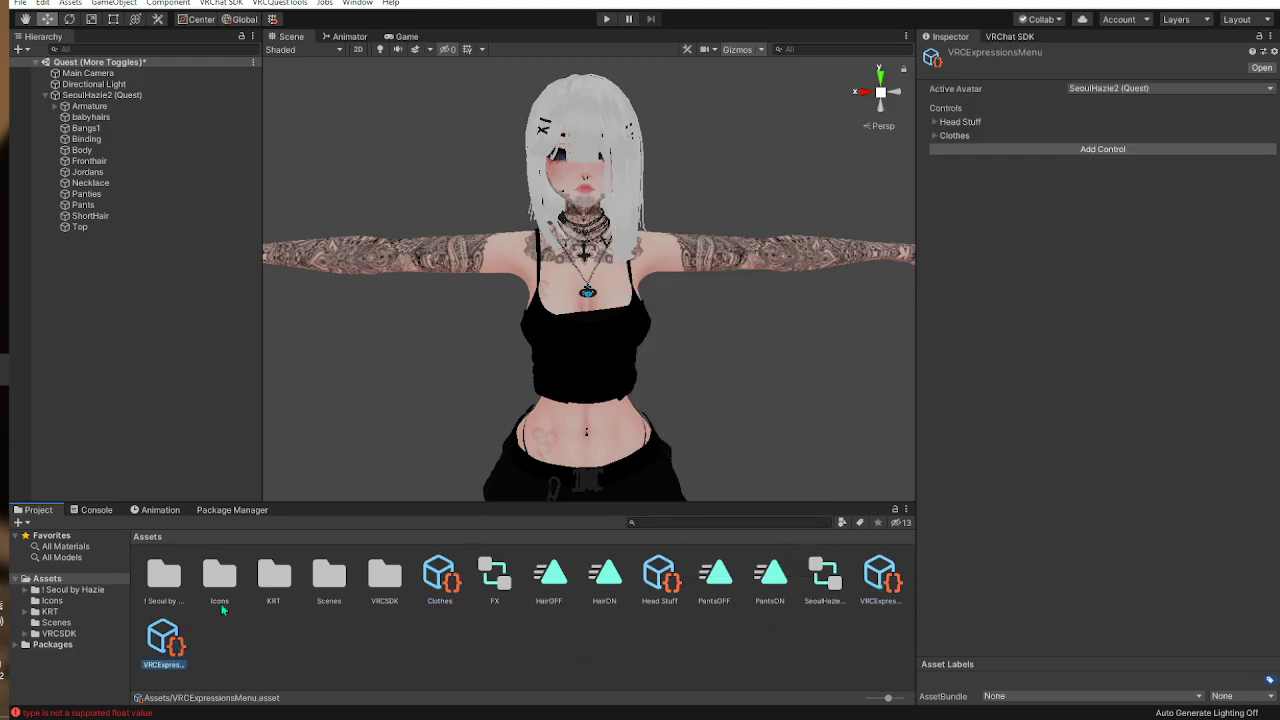
click(935, 121)
click(1110, 180)
click(1135, 226)
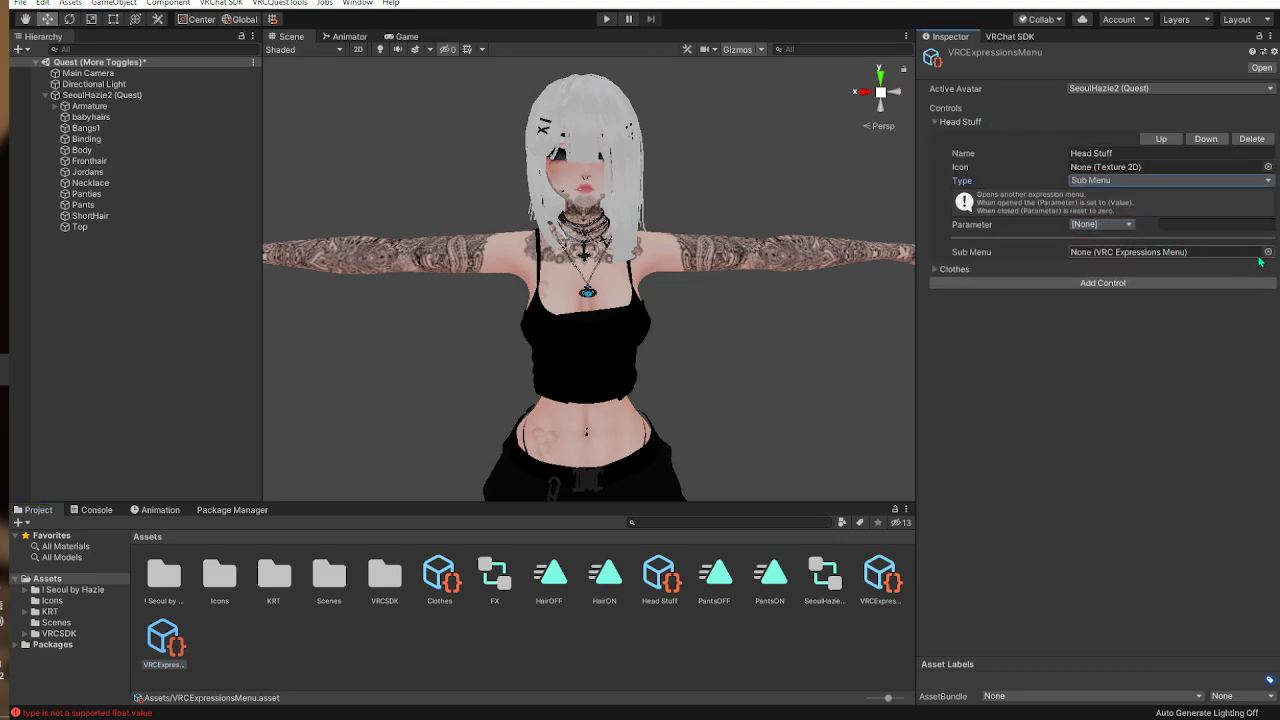
click(1267, 252)
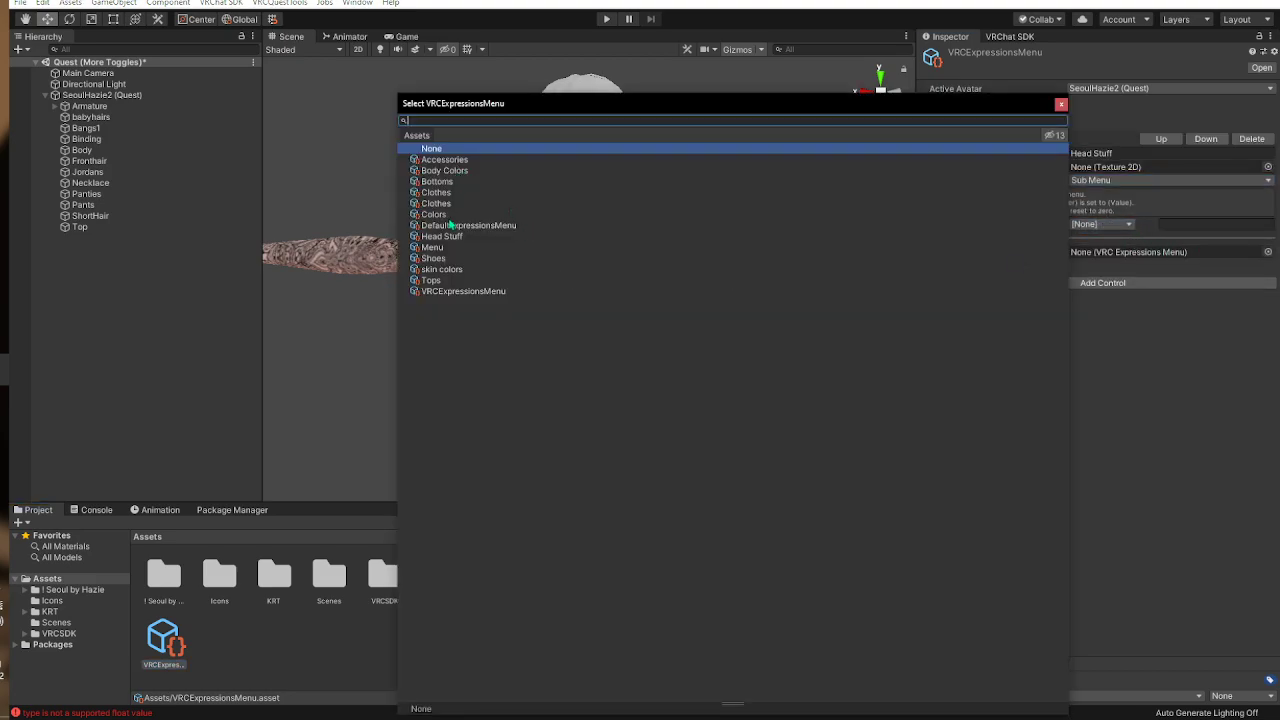
click(1061, 104)
drag(689, 602, 1118, 256)
click(935, 121)
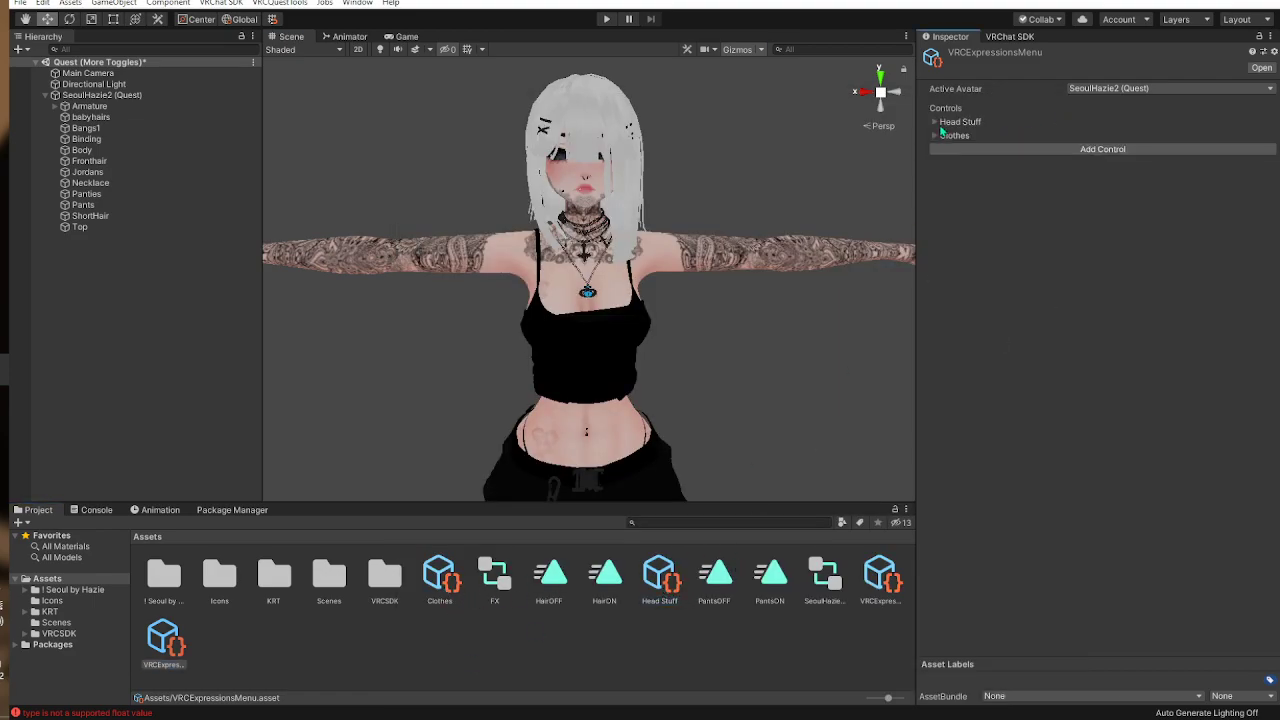
Step: Make the Clothes control a Sub Menu, assign the Clothes menu asset to it, and recheck the Head Stuff control
click(935, 135)
click(1108, 194)
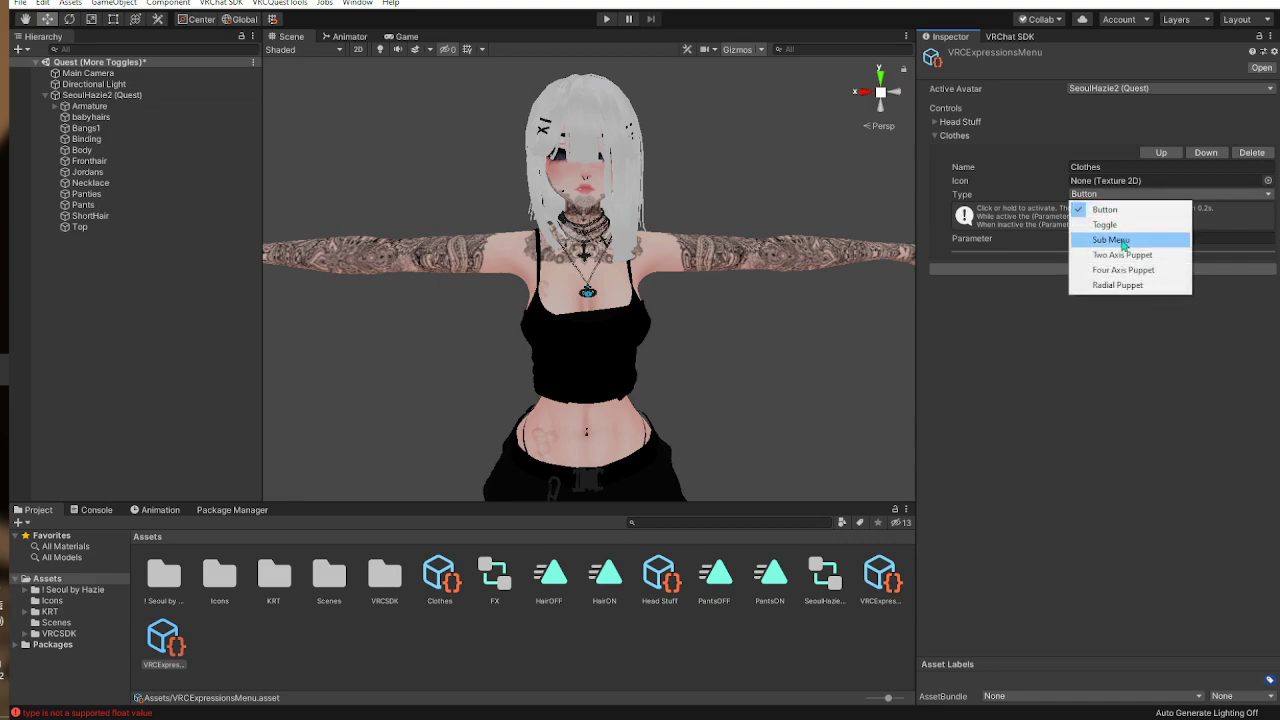
click(1112, 240)
drag(449, 595, 1130, 266)
click(935, 121)
click(1123, 253)
Step: Delete the copied Clothes and Head Stuff controls from the Head Stuff menu asset
click(673, 578)
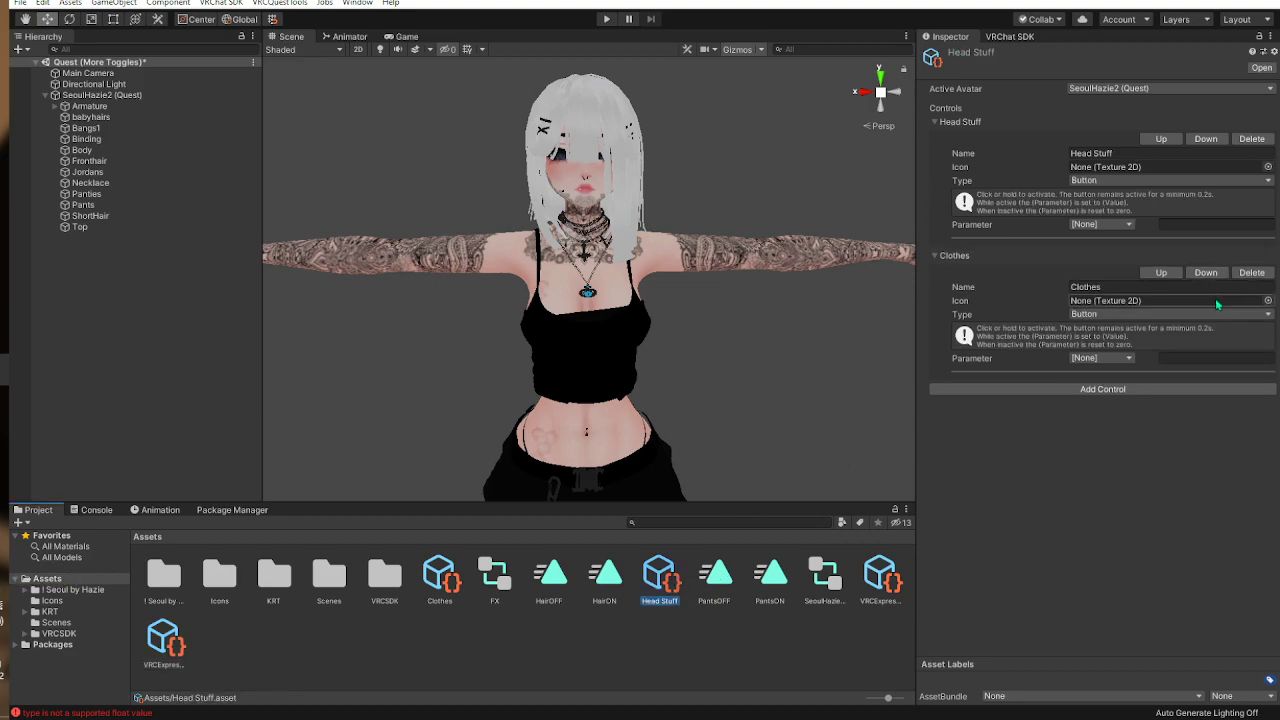
click(1253, 283)
click(1266, 142)
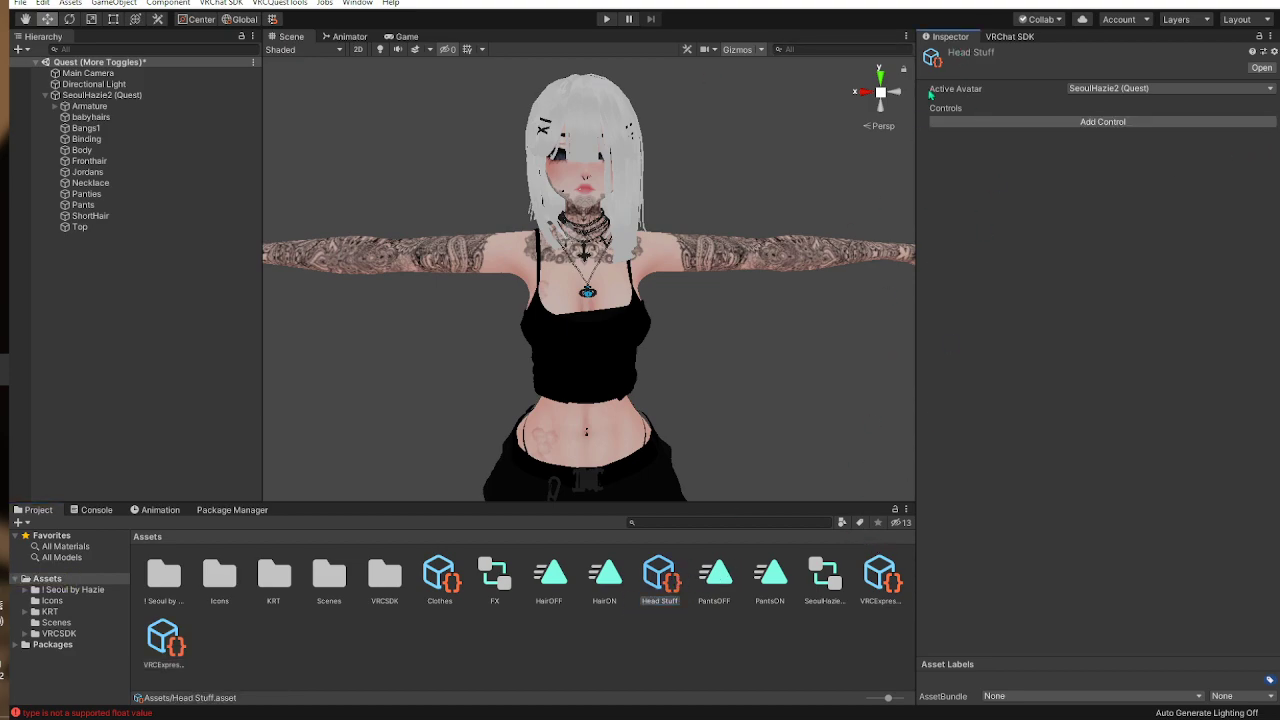
Step: Add a Toggle control named Hair to the Head Stuff menu, using the Hair, Bool parameter
click(935, 121)
text(Hair)
click(1106, 180)
click(1106, 206)
click(1110, 225)
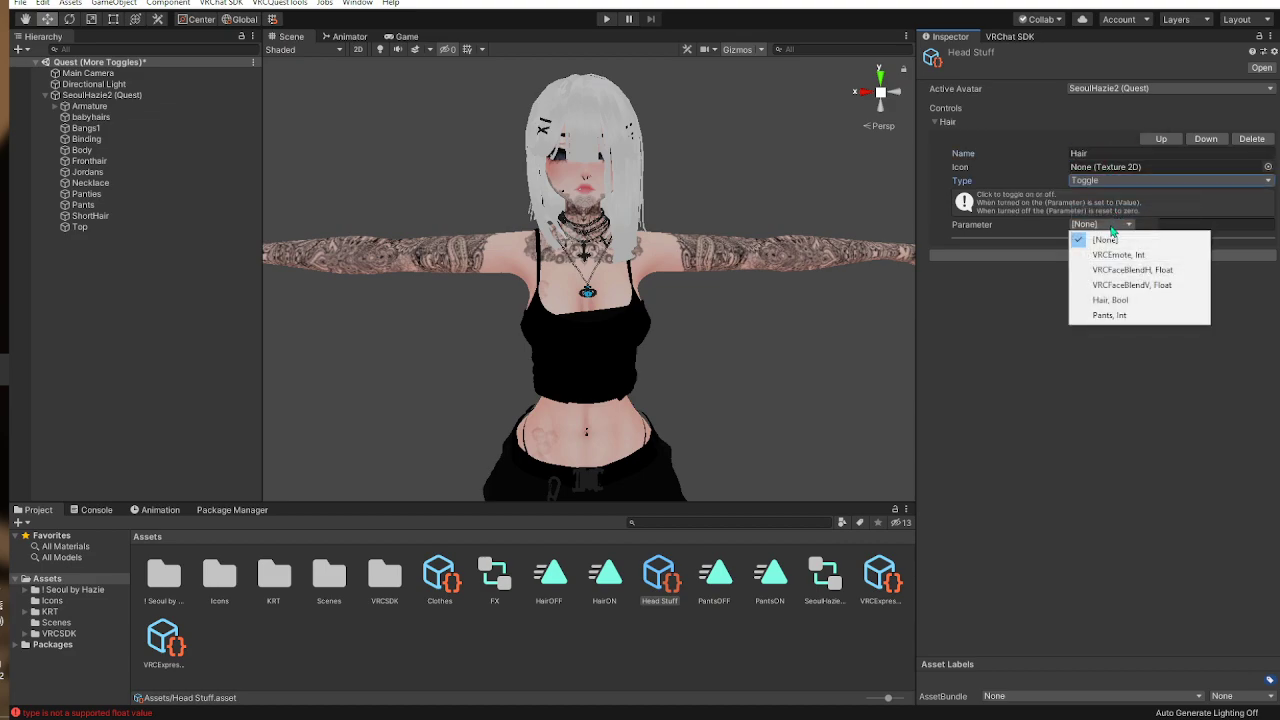
click(1117, 301)
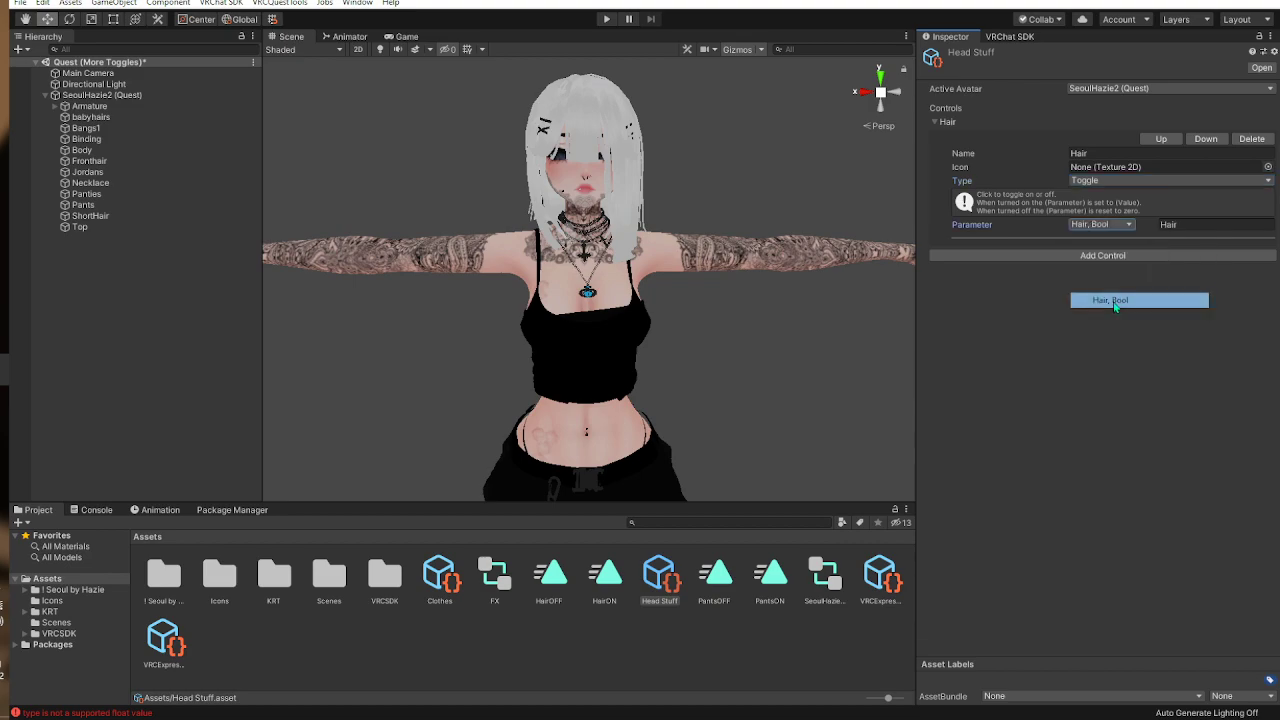
click(934, 121)
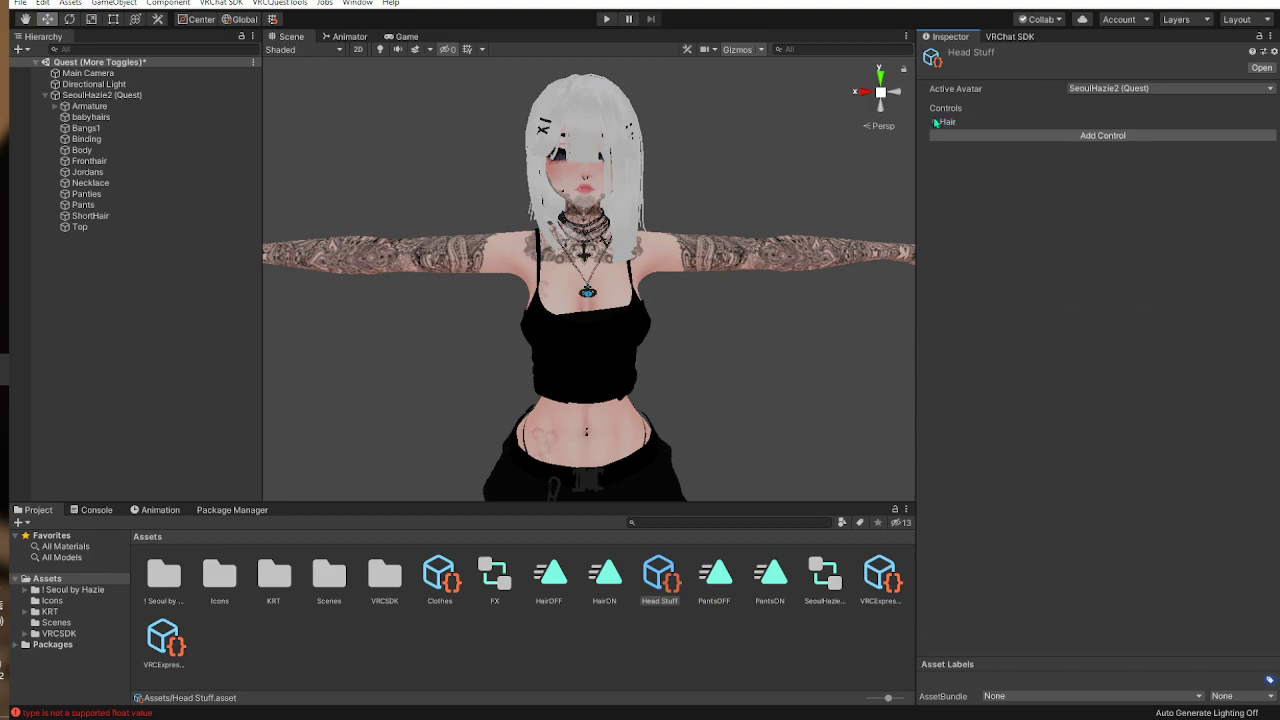
Step: Delete the copied Clothes and Head Stuff controls from the Clothes menu asset
click(441, 578)
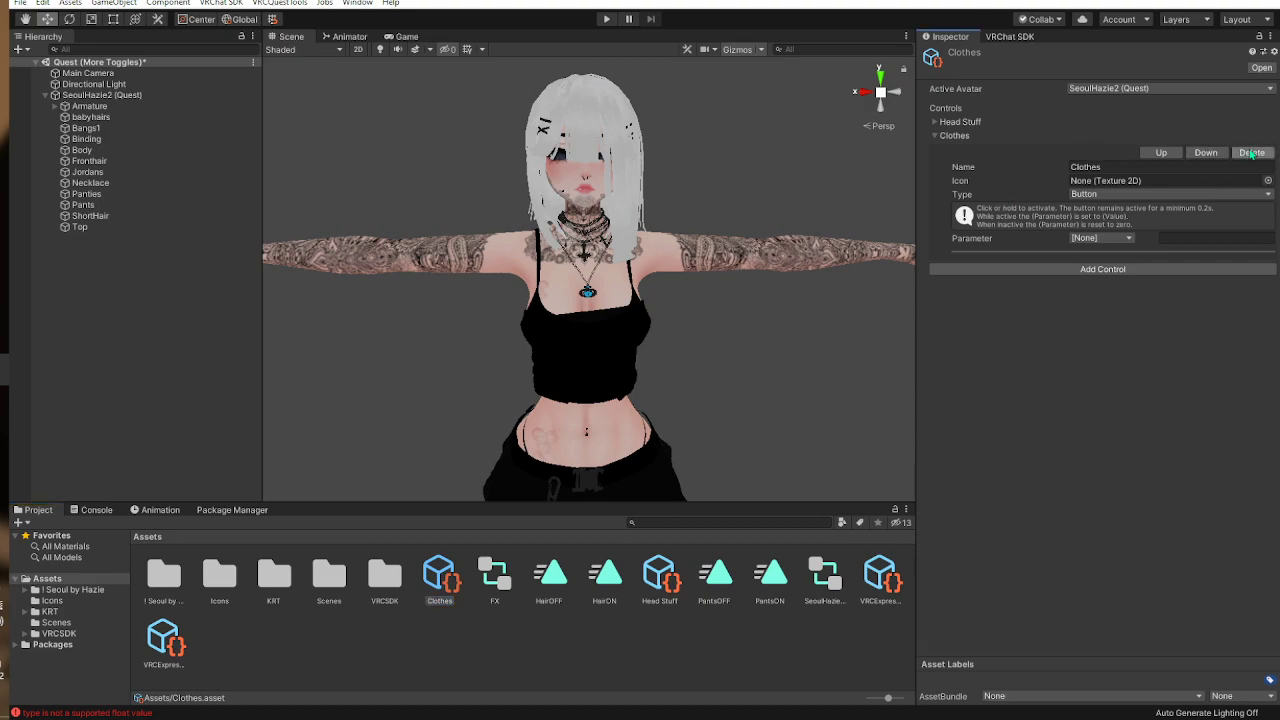
click(1252, 152)
click(936, 121)
click(1252, 138)
Step: Add a Toggle control named Pants to the Clothes menu, using the Pants, Int parameter
click(1030, 122)
click(1110, 153)
text(Pants)
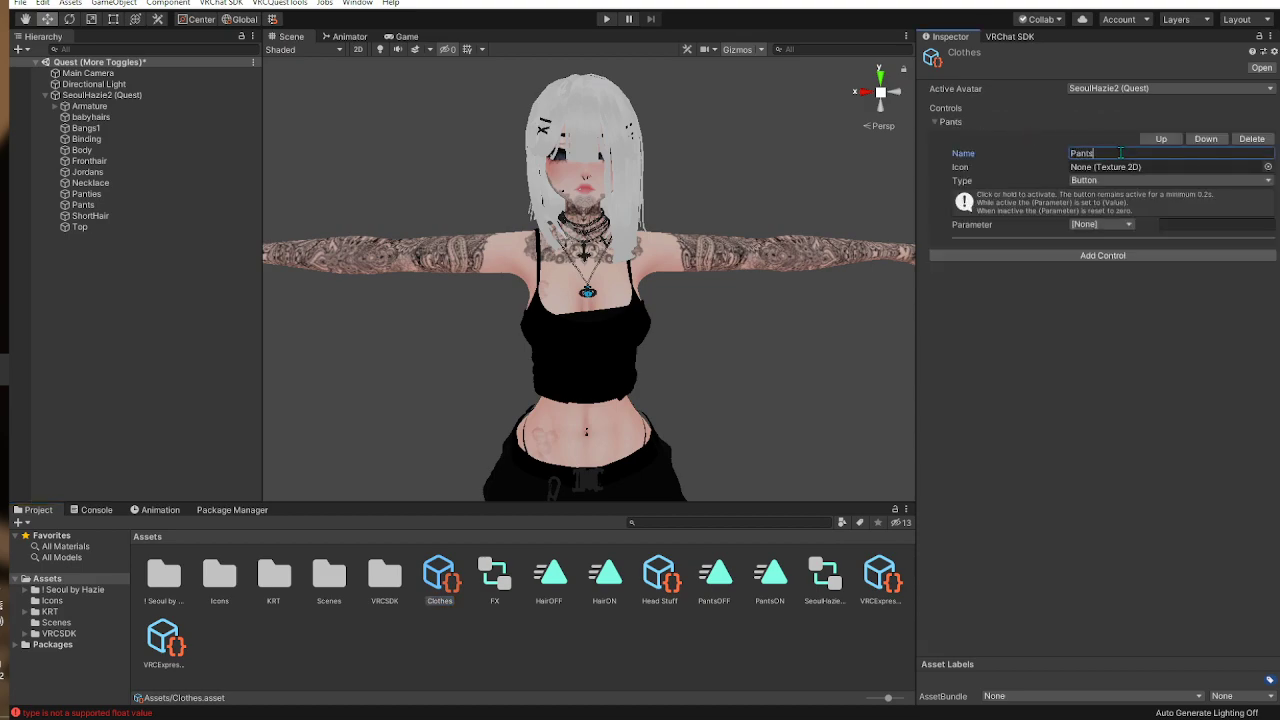
click(1082, 182)
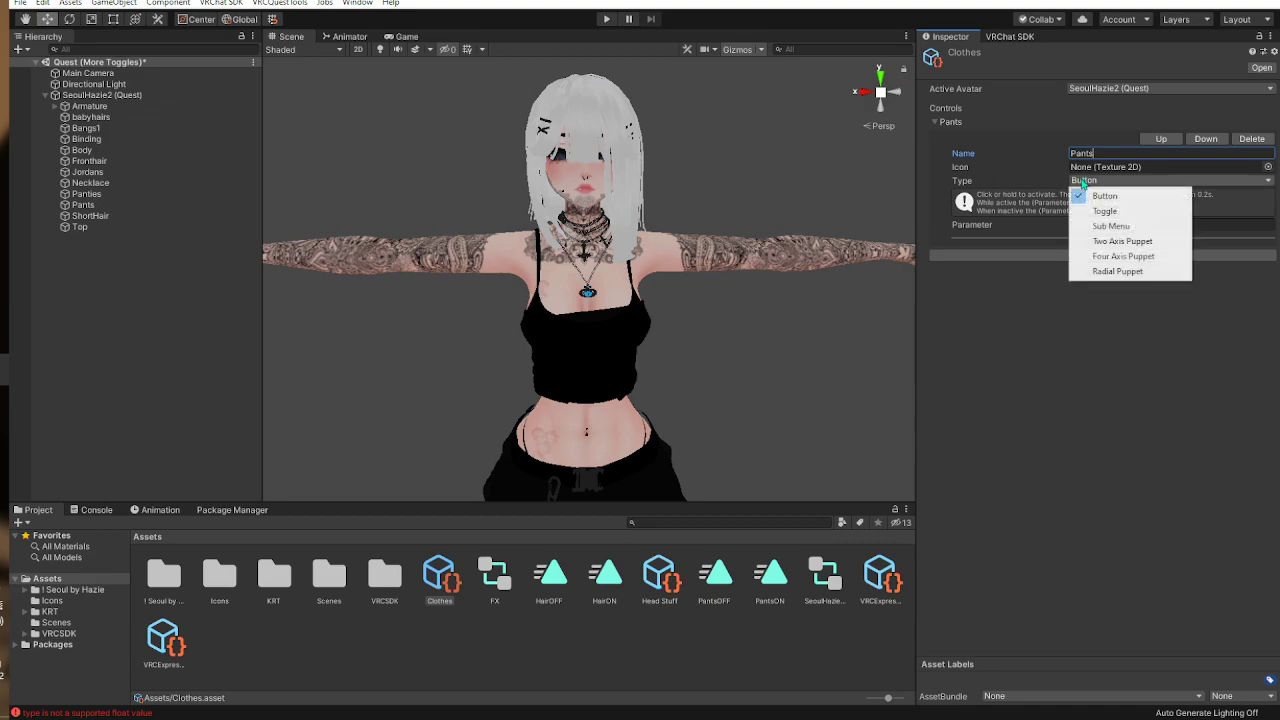
click(1120, 212)
click(1114, 225)
click(1113, 315)
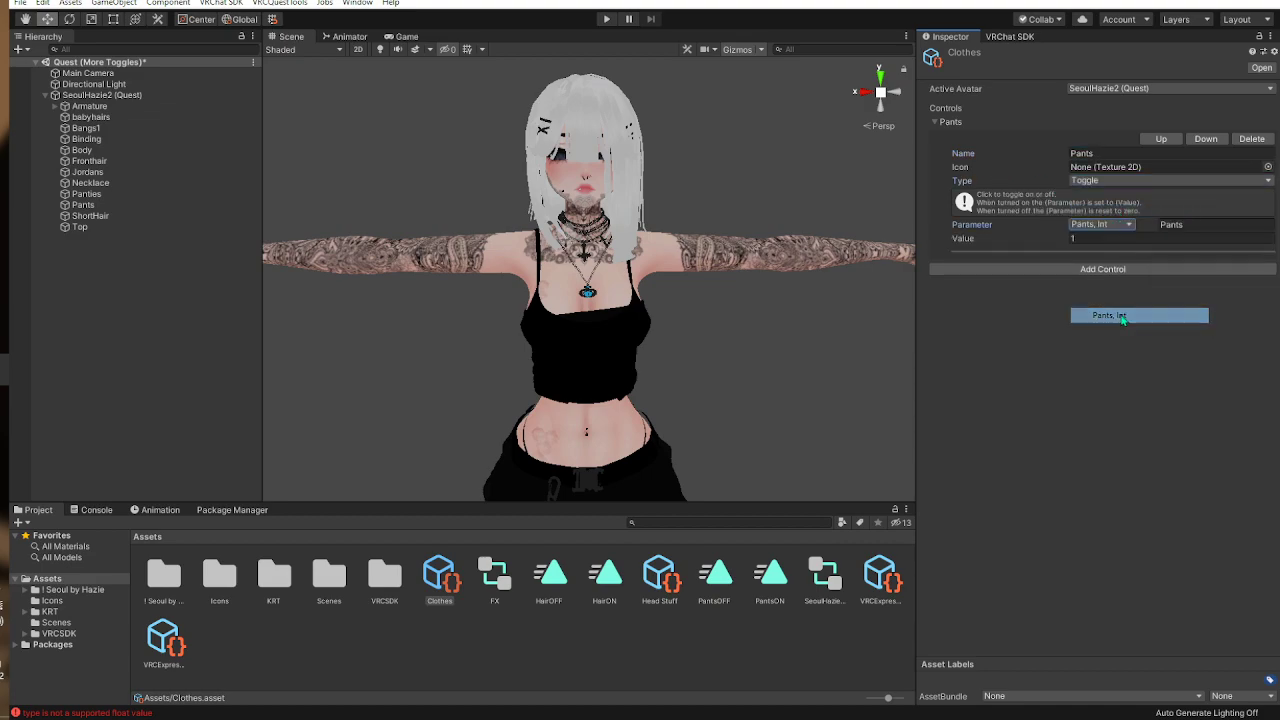
scroll(655, 334, down, 4)
right_drag(656, 335, 645, 332)
scroll(645, 332, down, 2)
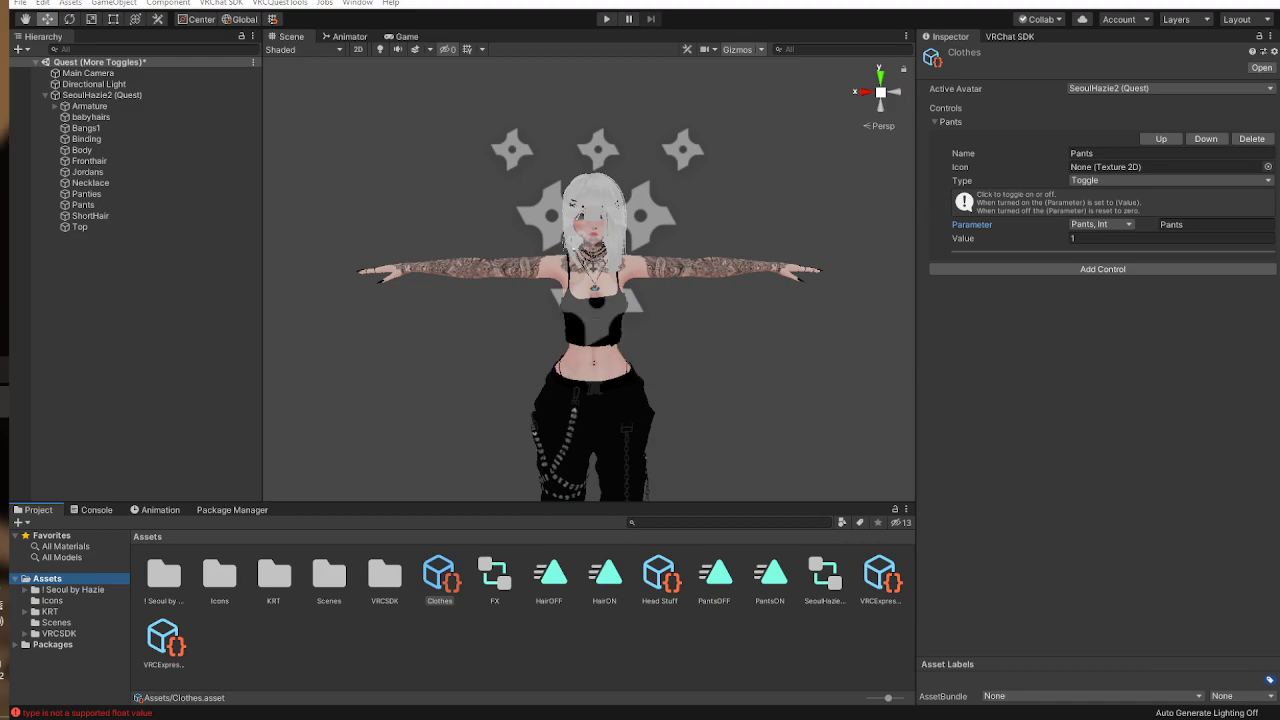
click(741, 580)
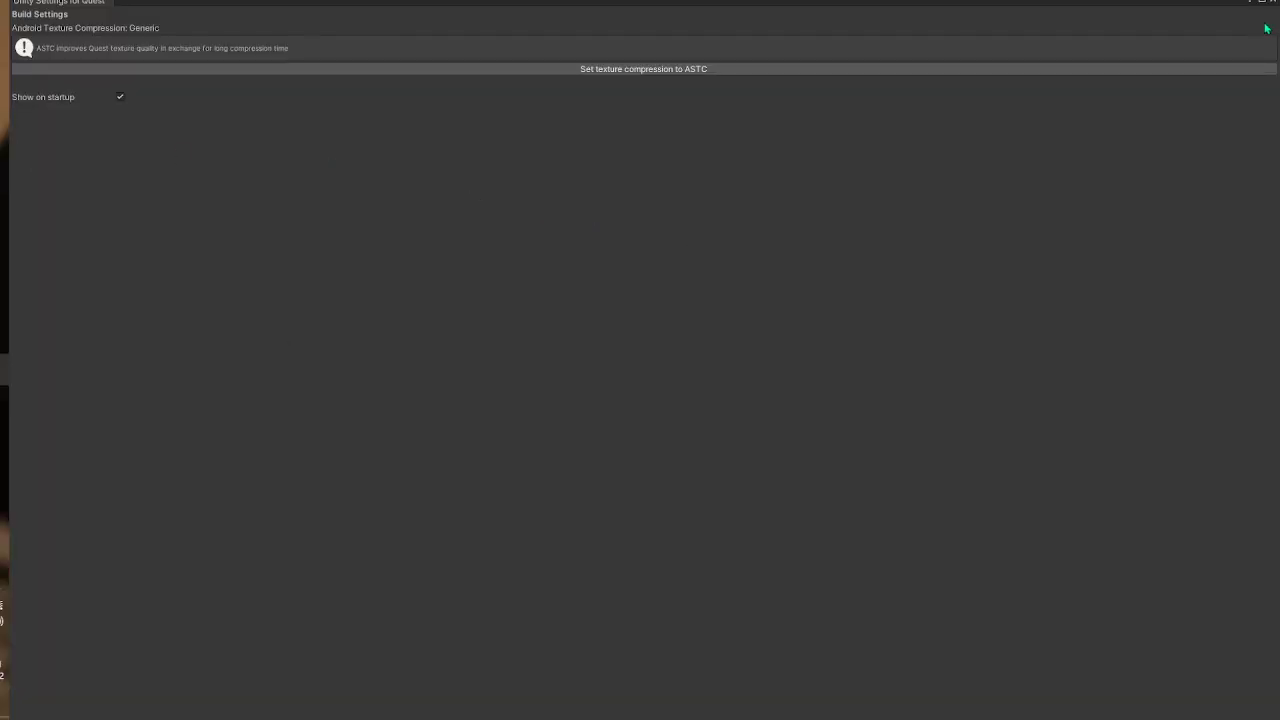
Step: Close the Quest utility settings window and clear the console messages, returning to the project assets
click(1272, 2)
click(92, 510)
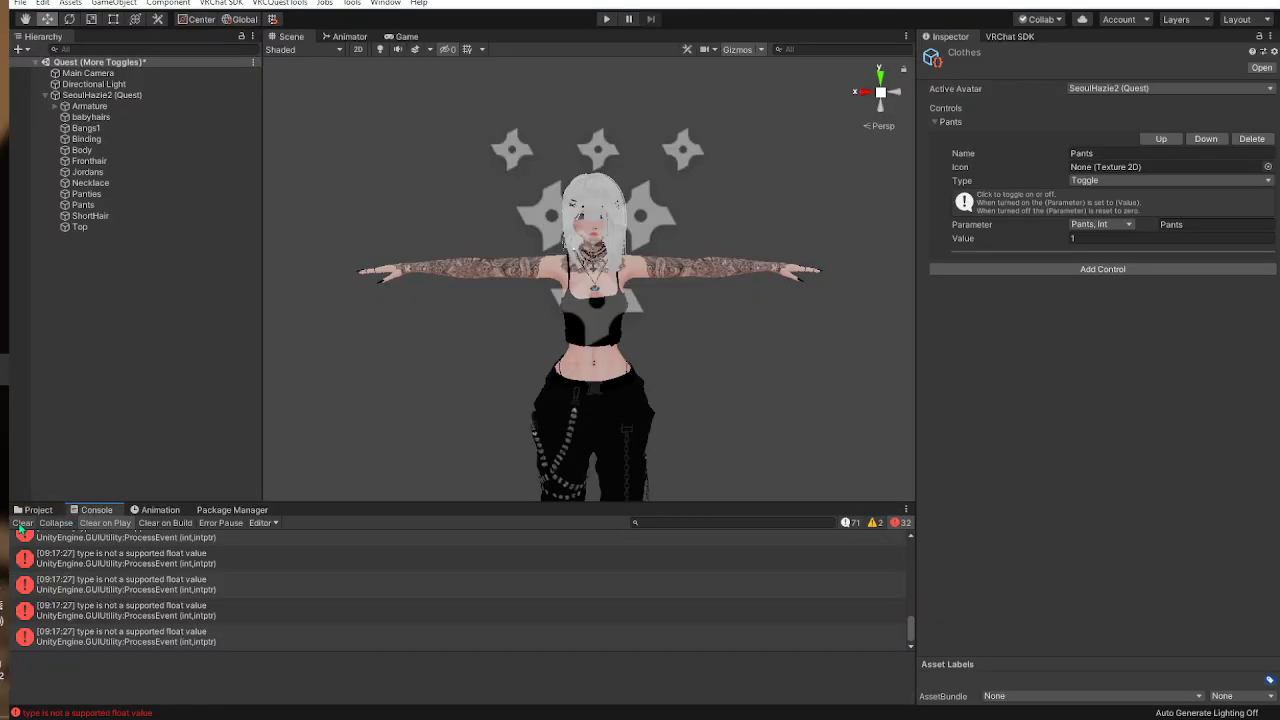
click(22, 522)
click(38, 510)
Step: Add the Avatars 3.0 Emulator control to the scene and enter play mode to test the avatar
click(100, 95)
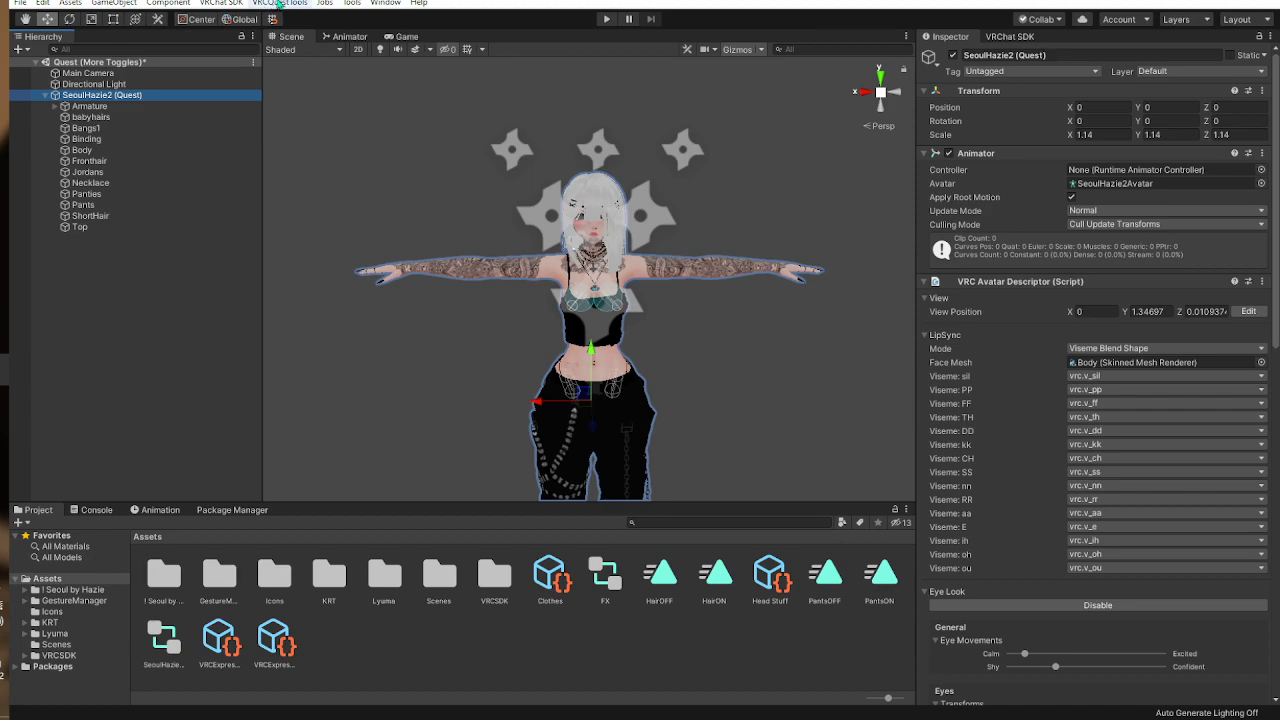
click(351, 5)
click(386, 5)
click(352, 5)
click(376, 36)
click(153, 94)
click(606, 19)
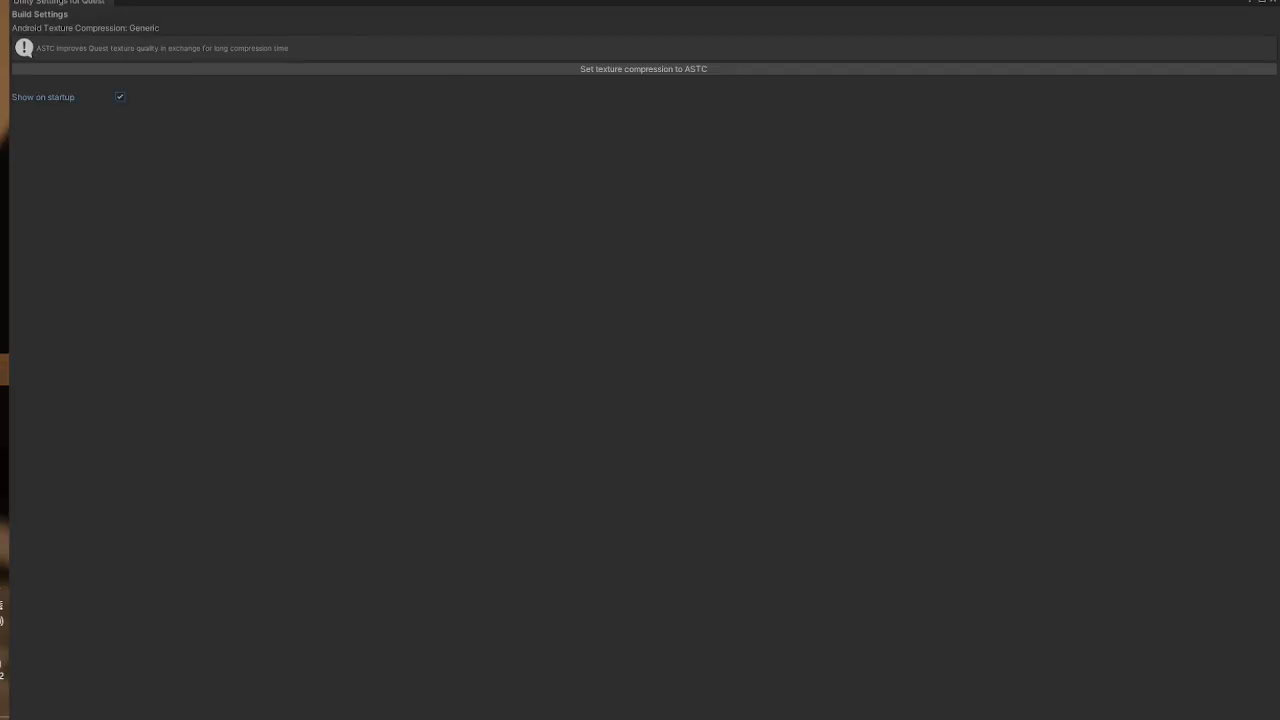
Step: Dismiss the Quest utility settings window and inspect the running avatar from several angles in the Scene view
click(1273, 7)
click(293, 37)
right_drag(697, 345, 655, 236)
click(714, 385)
alt+drag(440, 231, 780, 190)
right_drag(592, 199, 588, 356)
alt+drag(684, 412, 343, 277)
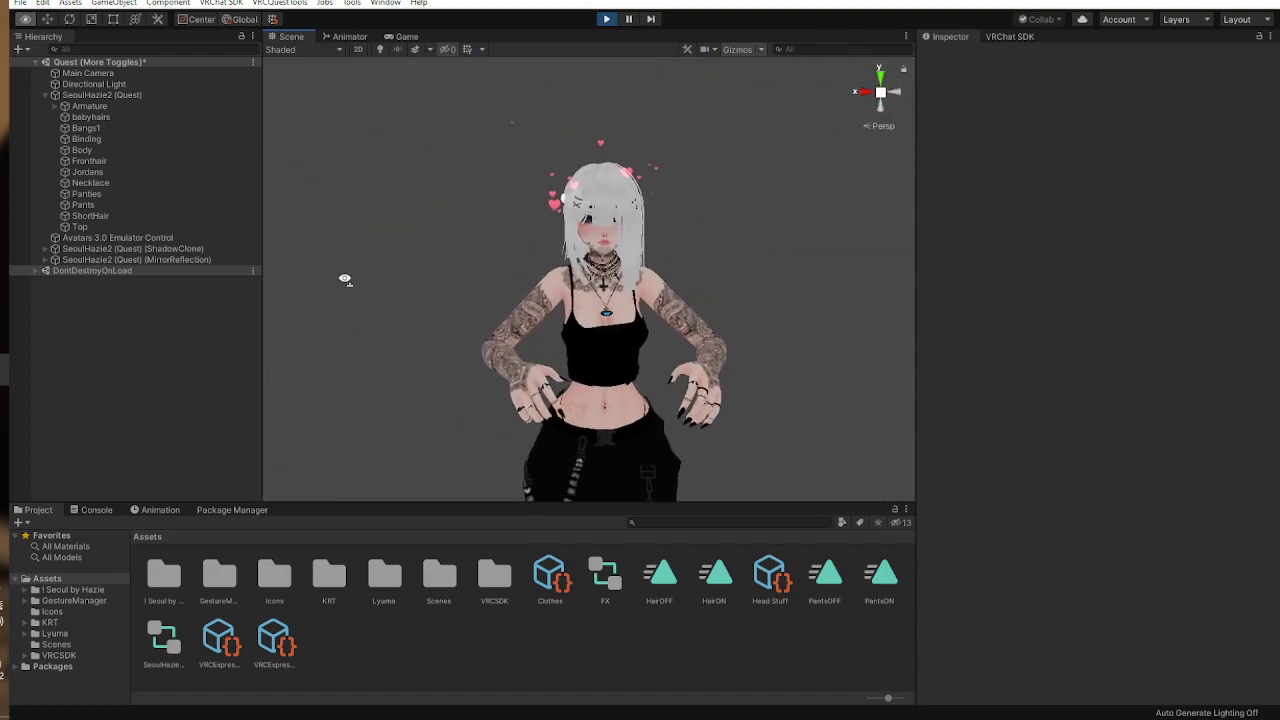
Step: Test the Hair toggle on and off in the avatar's Head Stuff submenu, and return to the main expressions menu
click(100, 95)
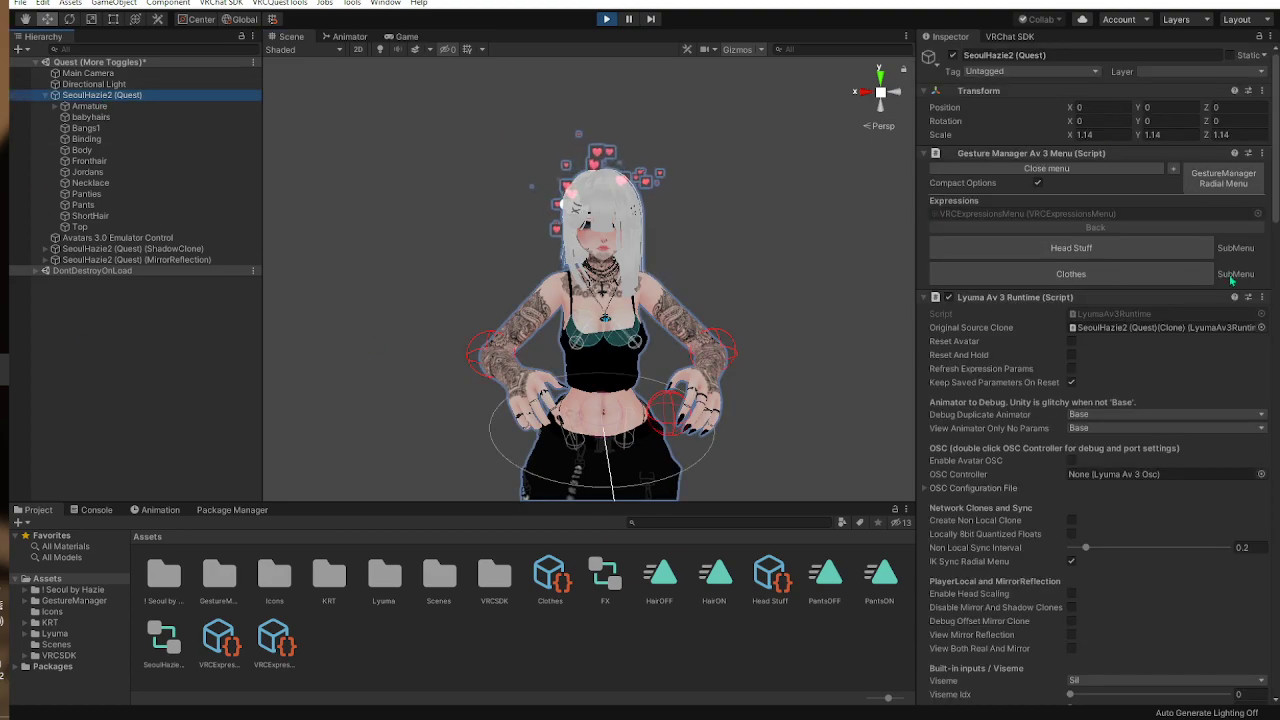
click(1077, 249)
click(1077, 250)
click(1079, 256)
click(1093, 228)
Step: Test the Pants toggle on and off in the avatar's Clothes submenu
click(1080, 273)
right_drag(745, 293, 720, 330)
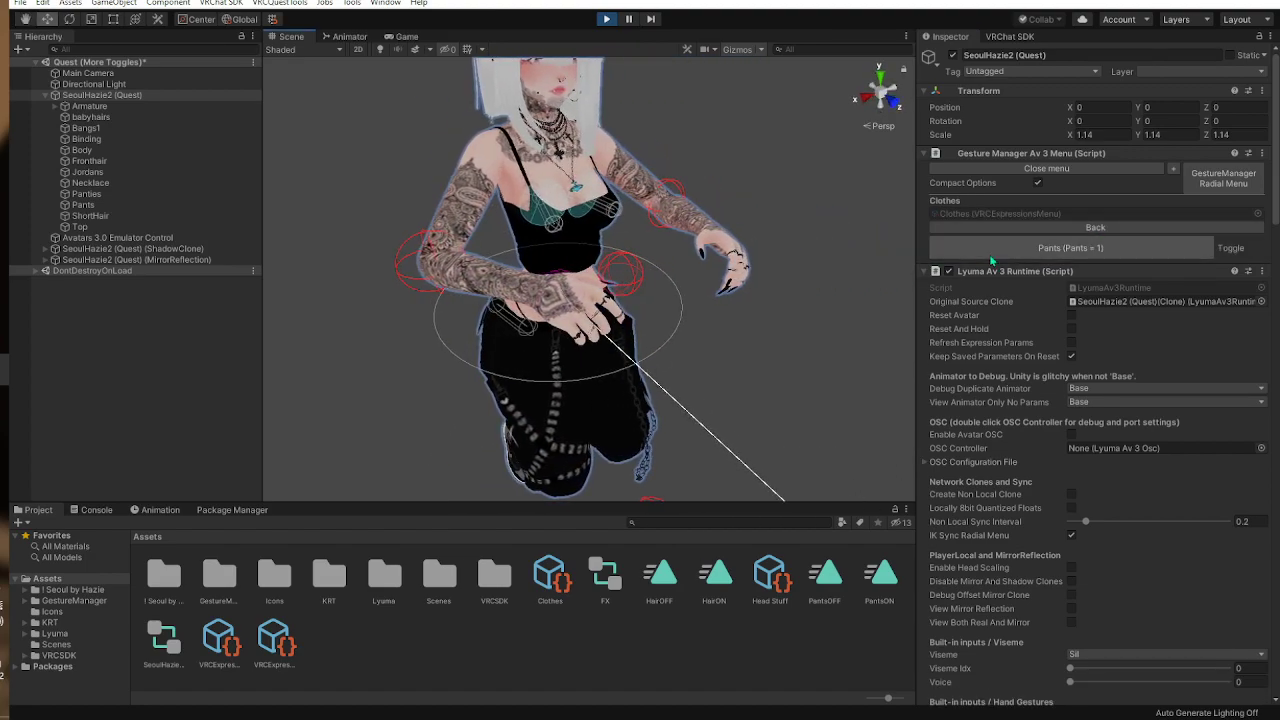
click(1012, 255)
click(1012, 253)
right_drag(740, 400, 523, 366)
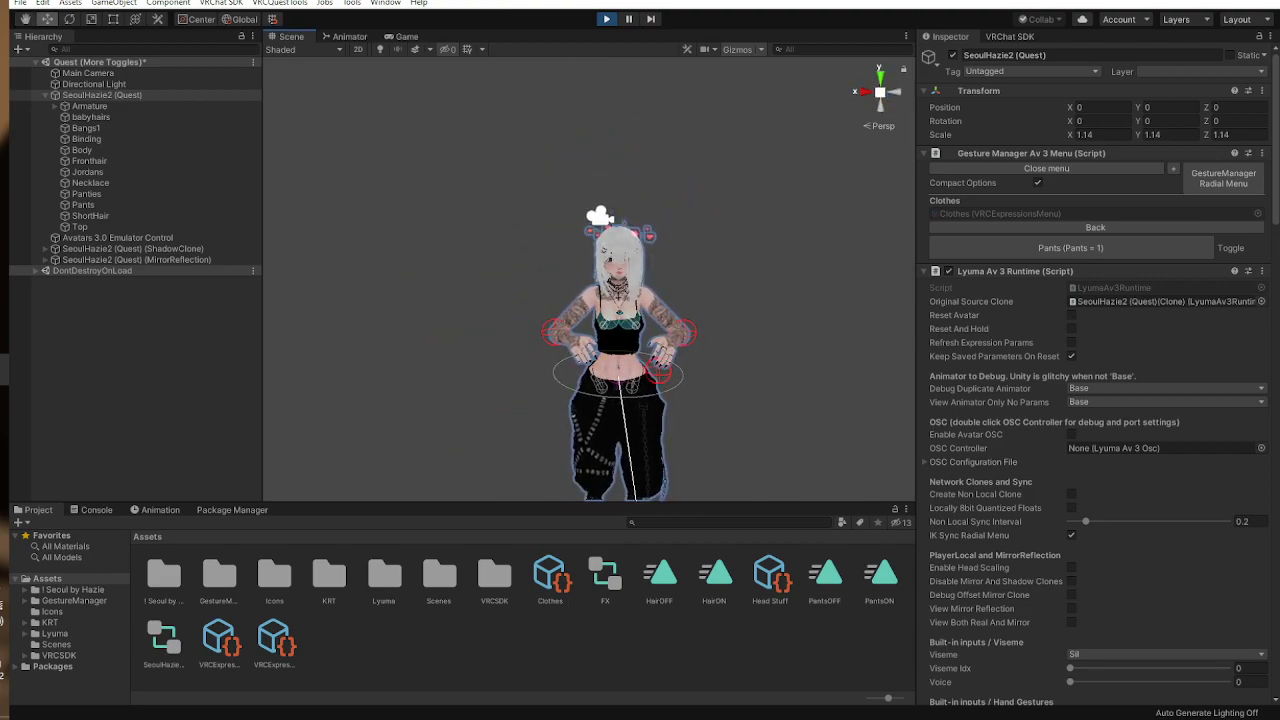